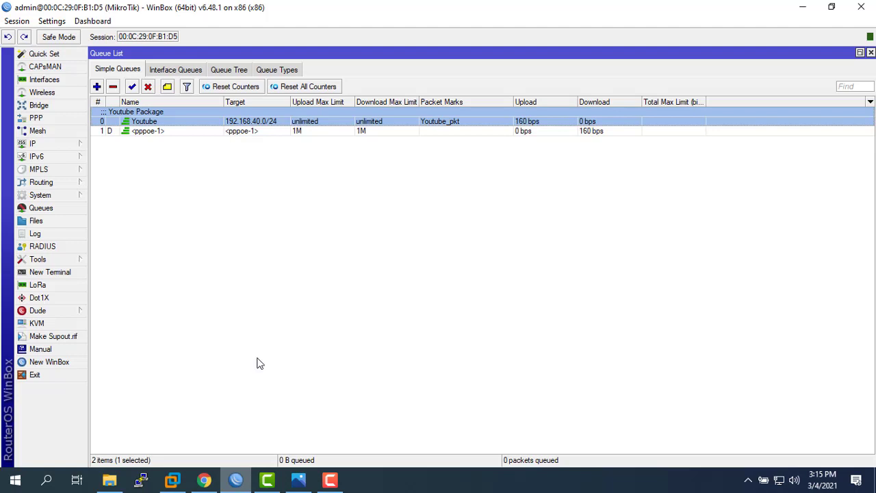
# Open the router's firewall settings and enlarge the interface by two zoom levels
pyautogui.click(58, 145)
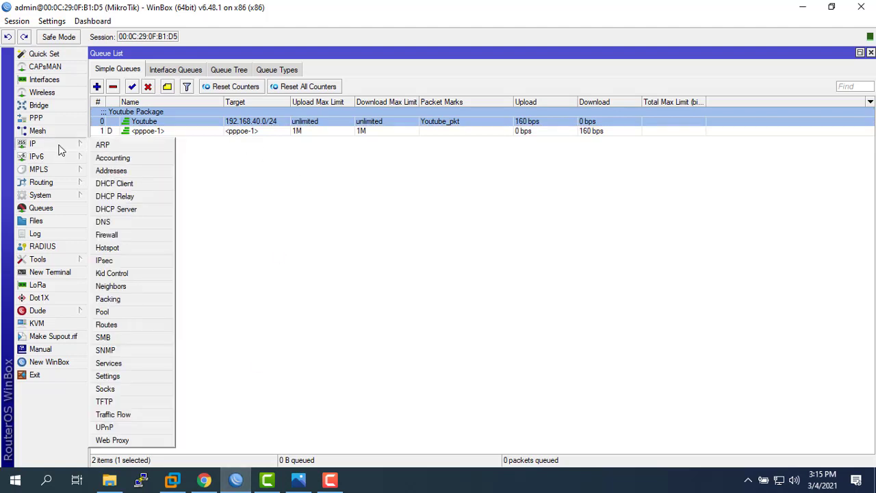
pyautogui.click(107, 236)
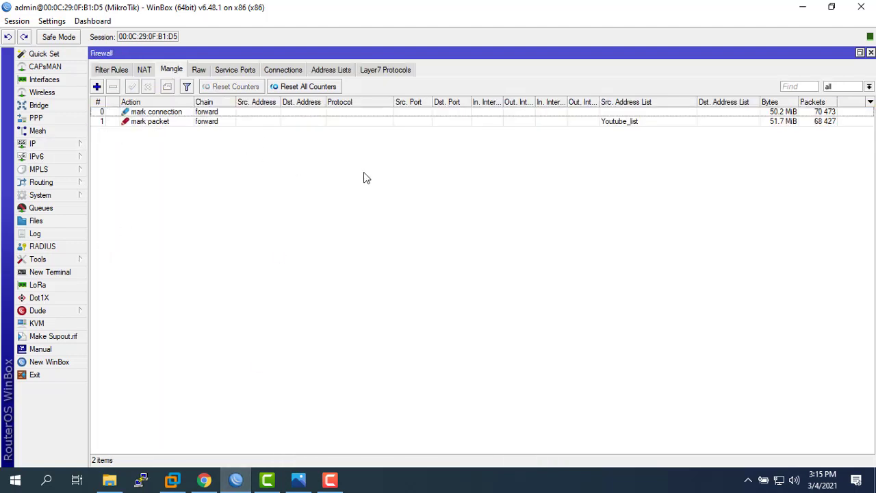
pyautogui.click(51, 21)
pyautogui.click(60, 69)
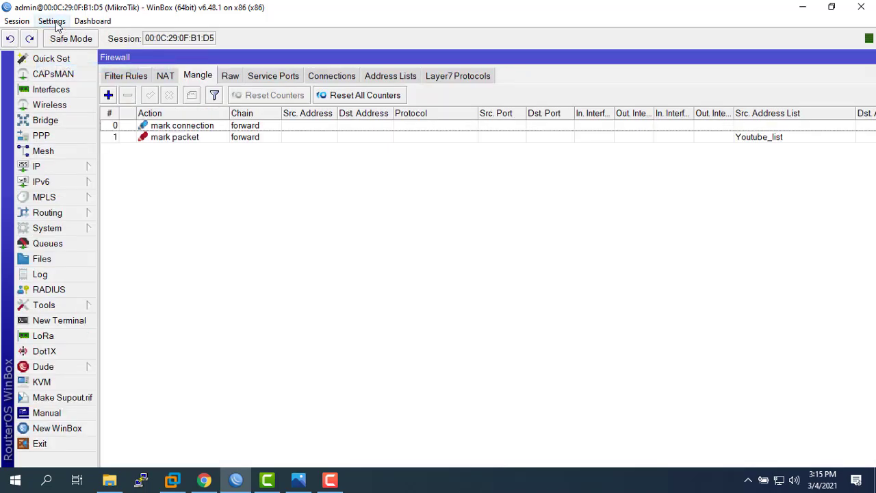
pyautogui.click(52, 21)
pyautogui.click(66, 66)
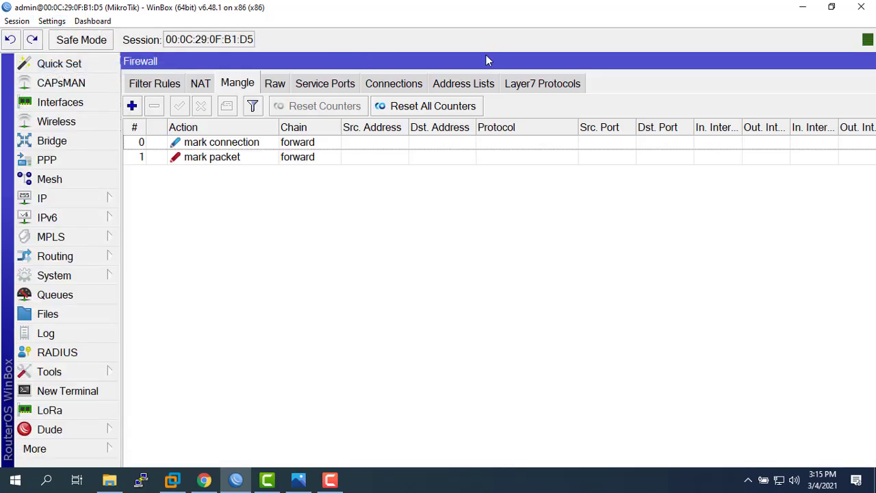
# Review the firewall's address lists and mangle rules, and bring up the simple queues
pyautogui.click(464, 83)
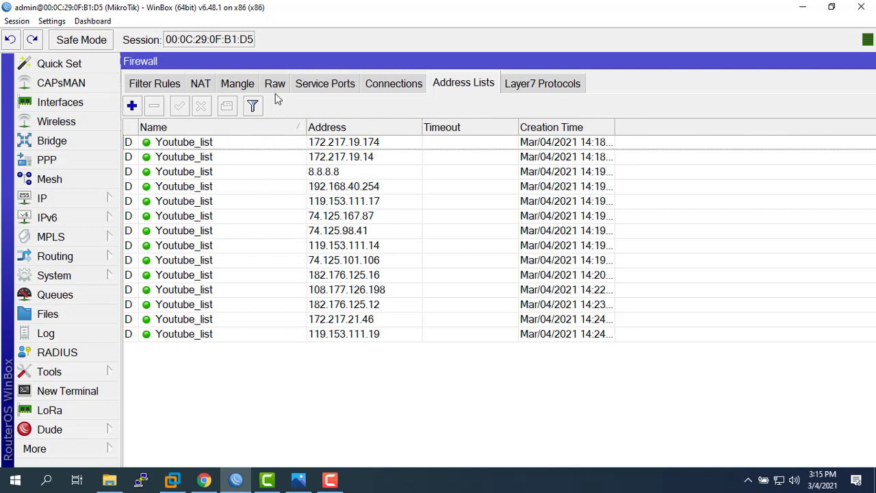
pyautogui.click(238, 84)
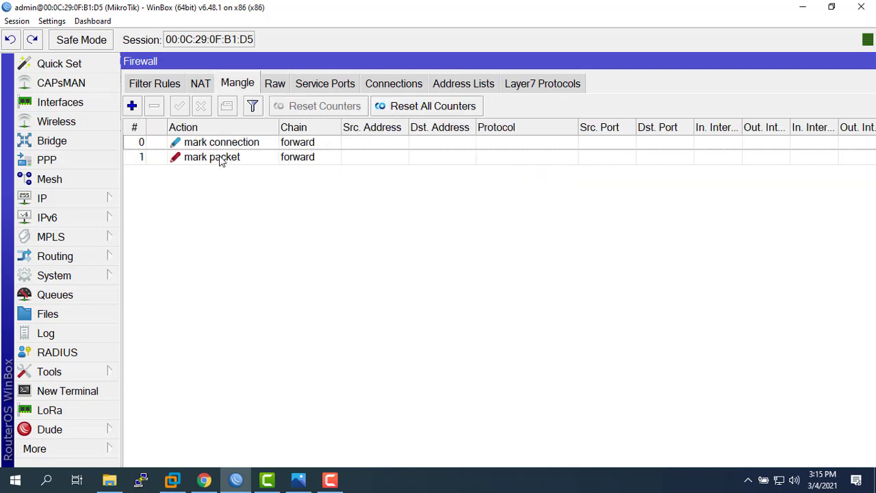
pyautogui.click(68, 293)
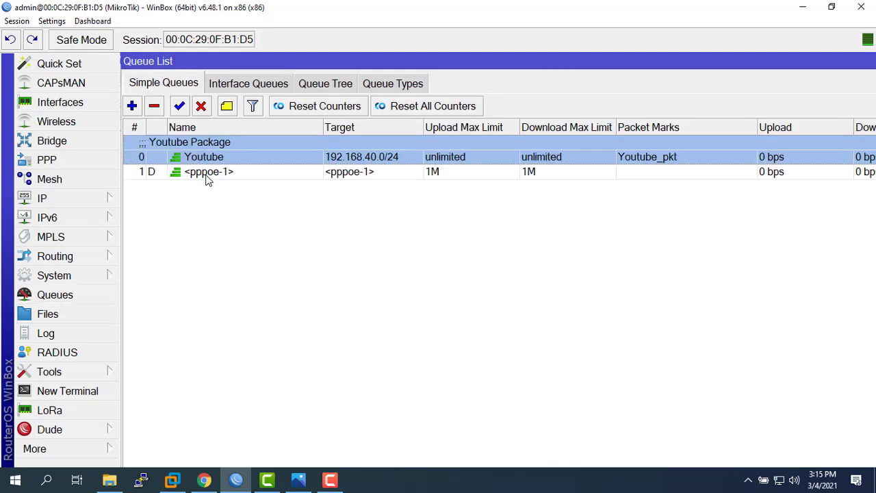
# Switch to Chrome, run a speed test on speedtest.net in a new tab, and check the <pppoe-1> queue in WinBox
pyautogui.click(204, 479)
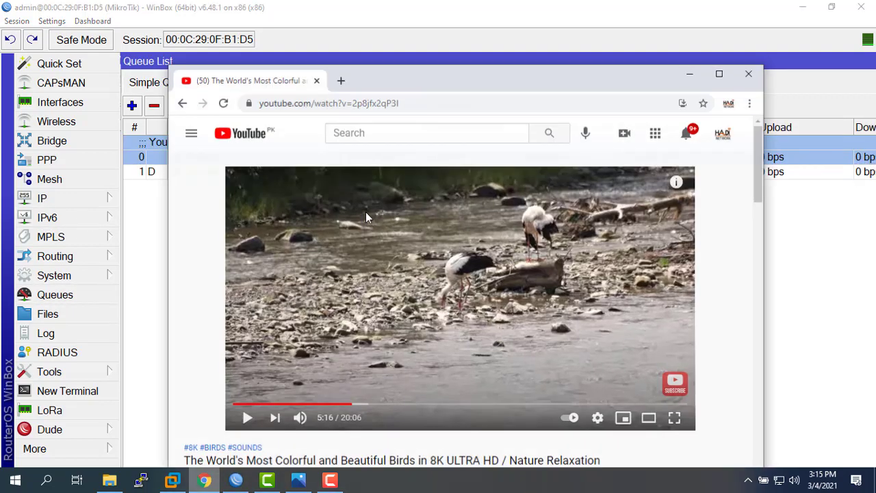
pyautogui.click(341, 81)
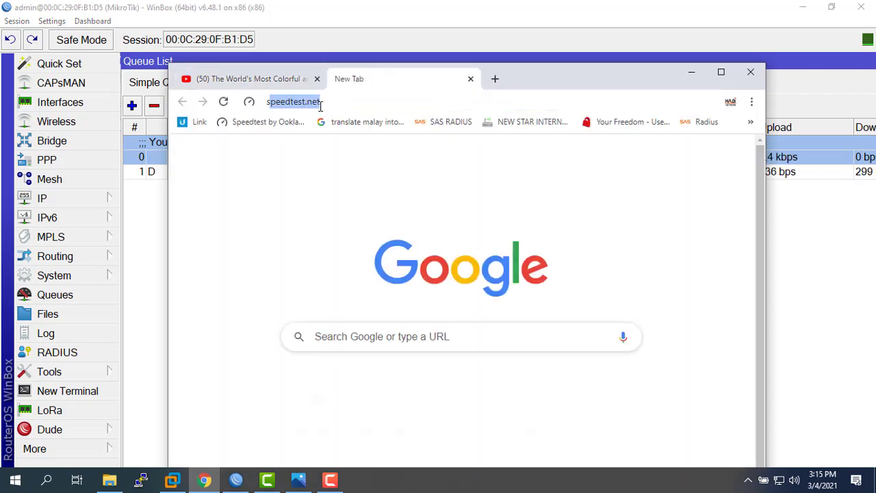
pyautogui.write('sp')
pyautogui.press('Return')
pyautogui.moveTo(532, 77); pyautogui.dragTo(674, 42)
pyautogui.click(670, 293)
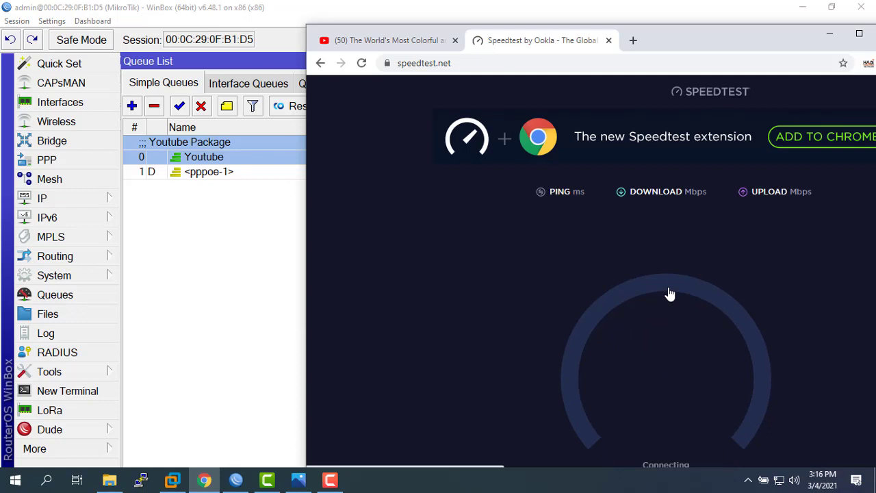
pyautogui.moveTo(660, 41); pyautogui.dragTo(626, 21)
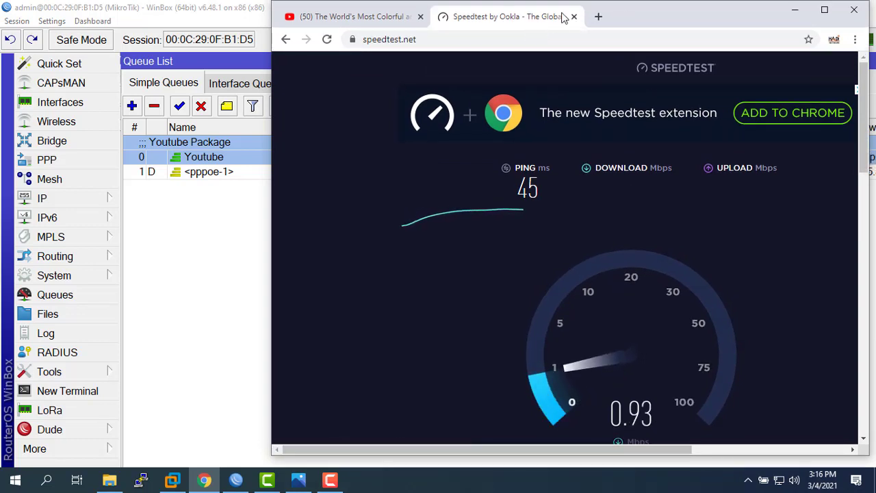
pyautogui.click(219, 173)
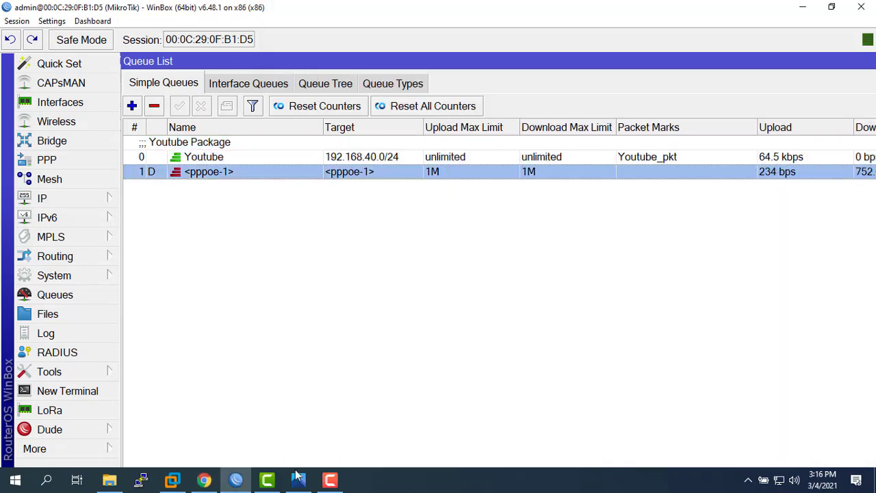
# Return to Chrome, close the speed test tab, and play the YouTube bird video from a further point with the sound muted
pyautogui.click(204, 480)
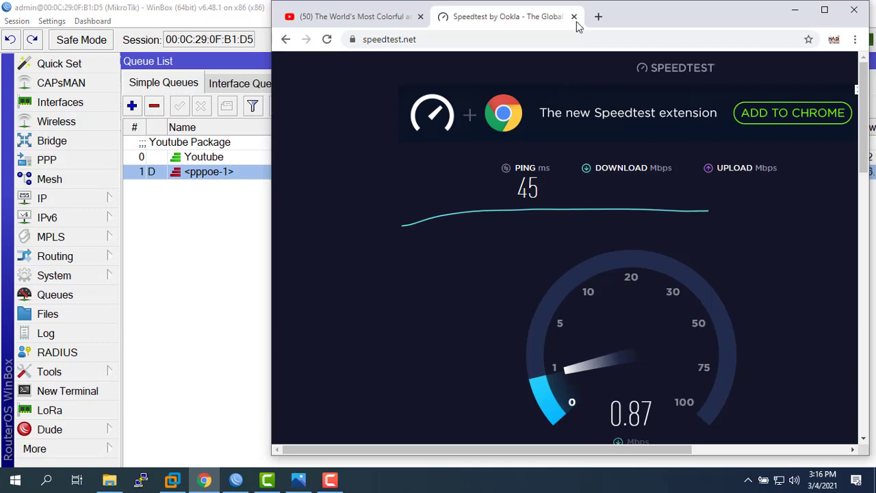
pyautogui.click(574, 17)
pyautogui.moveTo(578, 23); pyautogui.dragTo(626, 56)
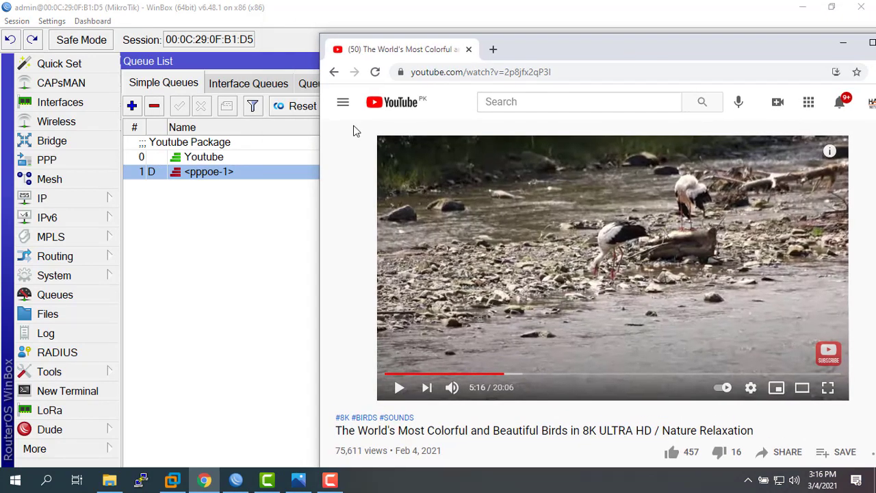
pyautogui.click(546, 374)
pyautogui.click(453, 388)
pyautogui.click(399, 387)
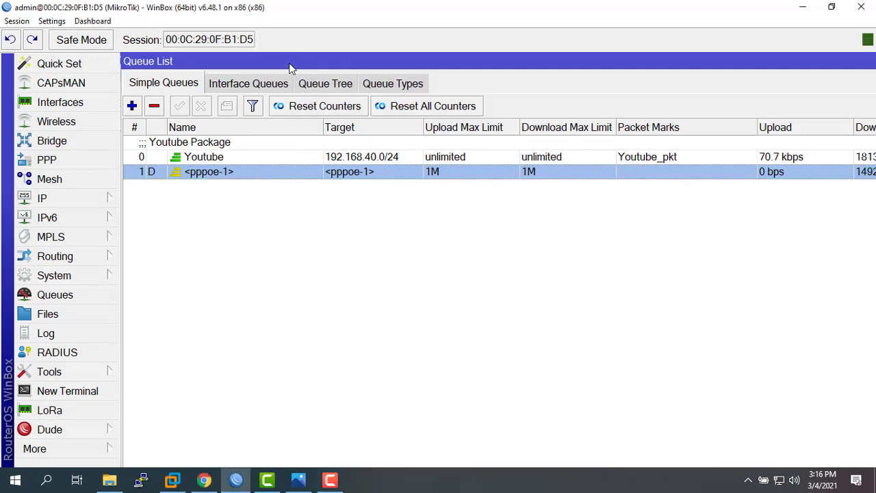
# Open the Youtube simple queue's traffic graphs in WinBox and reposition the window for viewing
pyautogui.click(291, 65)
pyautogui.doubleClick(229, 158)
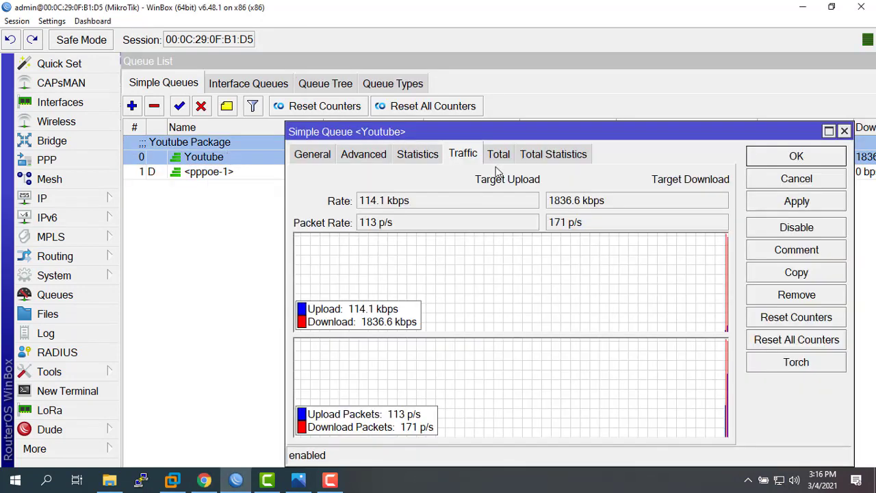
pyautogui.moveTo(571, 128); pyautogui.dragTo(462, 112)
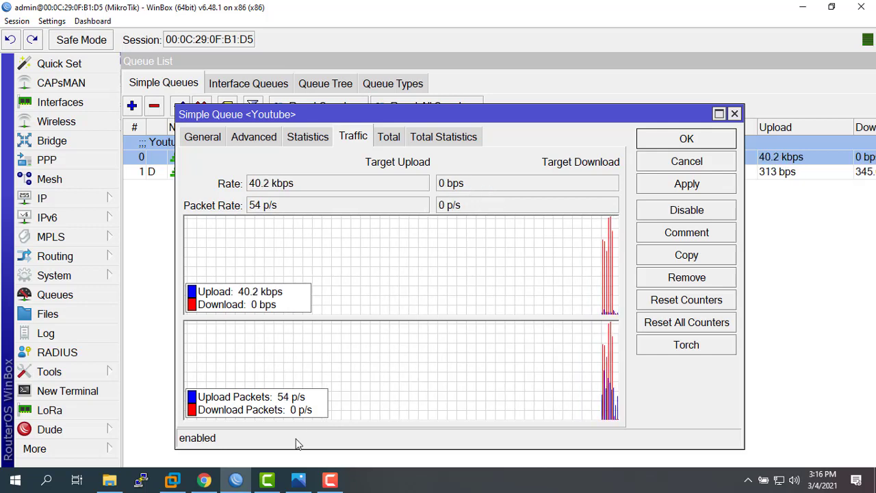
# Skip the YouTube ad in Chrome and examine the Youtube queue's target download rate, closing the queue without changes
pyautogui.moveTo(205, 481)
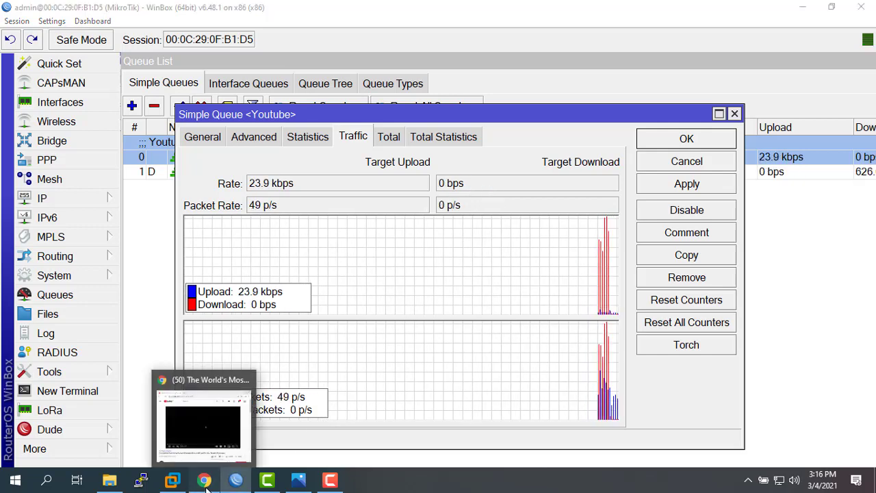
pyautogui.click(204, 427)
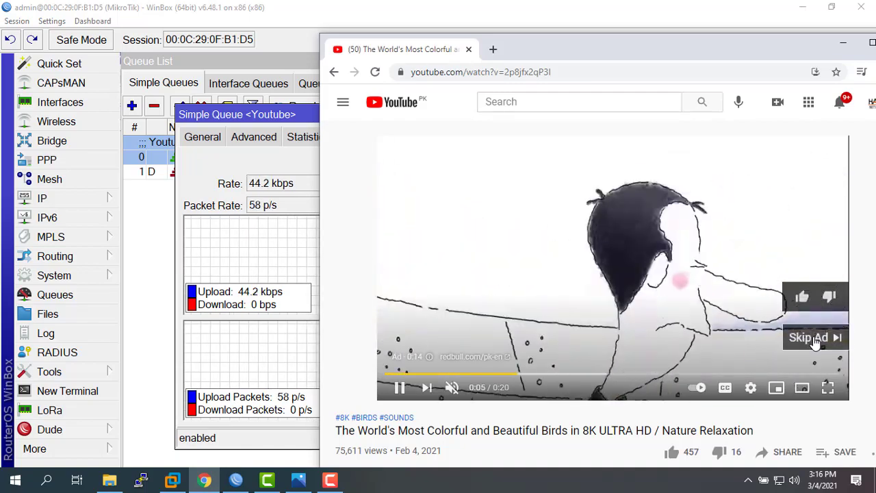
pyautogui.click(810, 338)
pyautogui.moveTo(624, 58); pyautogui.dragTo(654, 386)
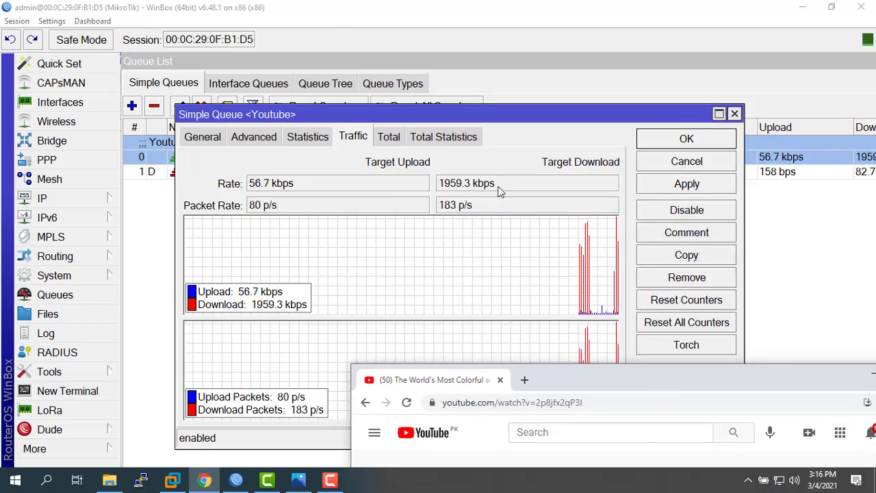
pyautogui.moveTo(499, 188); pyautogui.dragTo(427, 193)
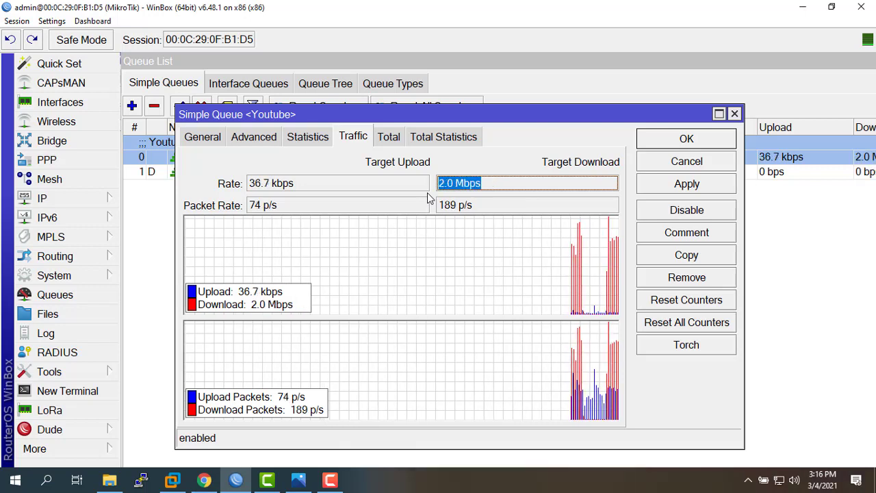
pyautogui.click(685, 163)
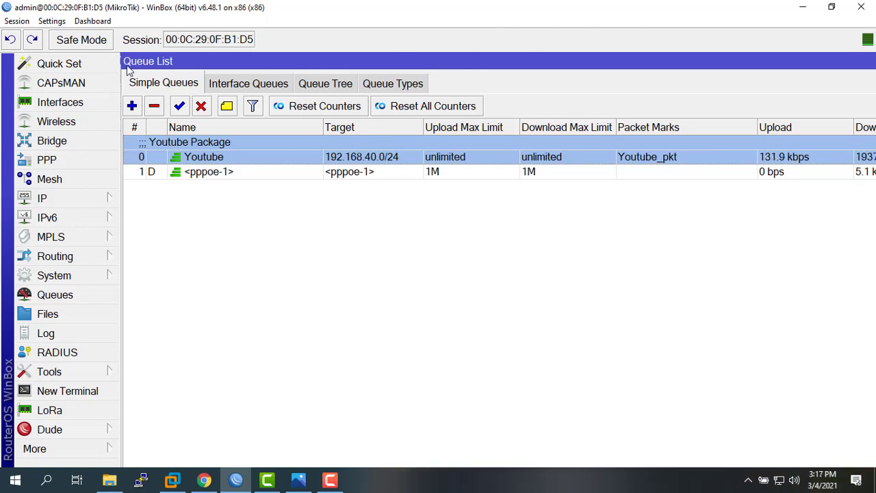
# Shrink the WinBox interface by two zoom levels
pyautogui.click(52, 20)
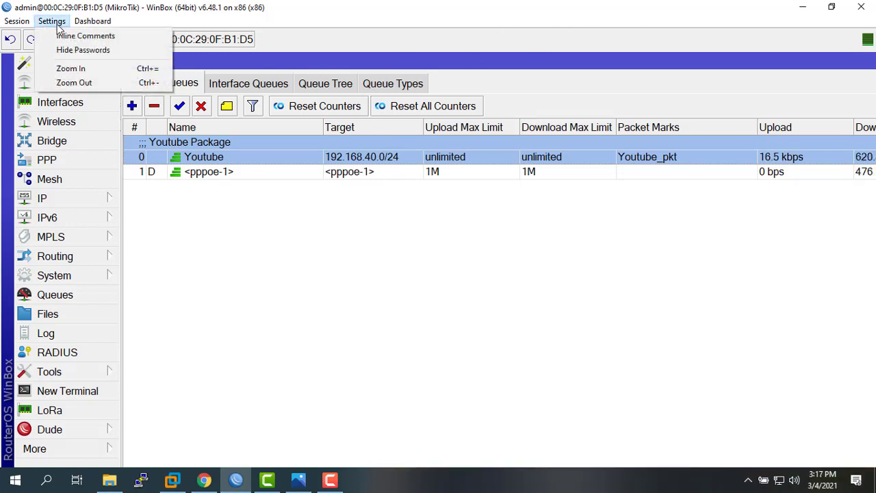
pyautogui.click(57, 81)
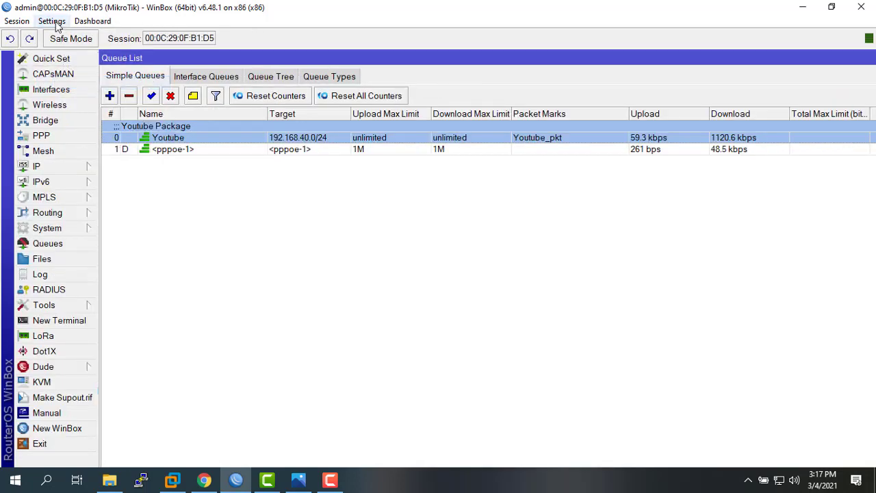
pyautogui.click(55, 22)
pyautogui.click(58, 84)
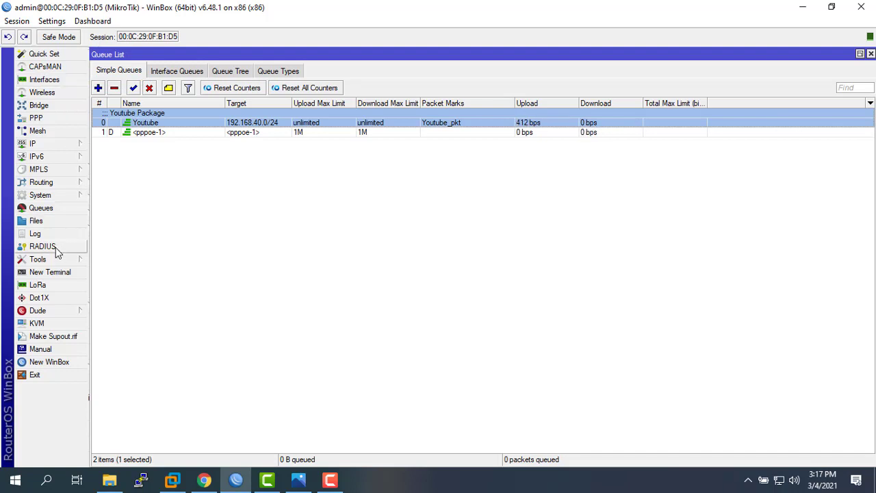
# Reset the router's configuration with the No Default Configuration option enabled and confirm the reboot
pyautogui.click(52, 194)
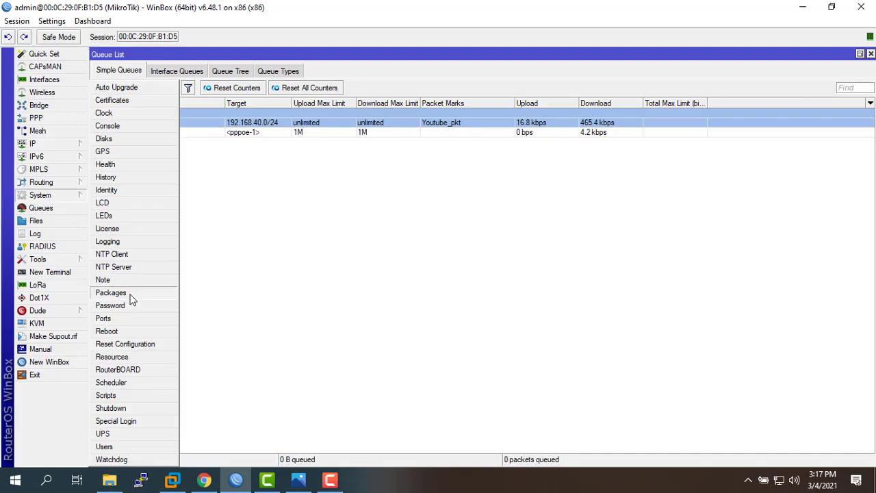
pyautogui.click(123, 344)
pyautogui.click(297, 193)
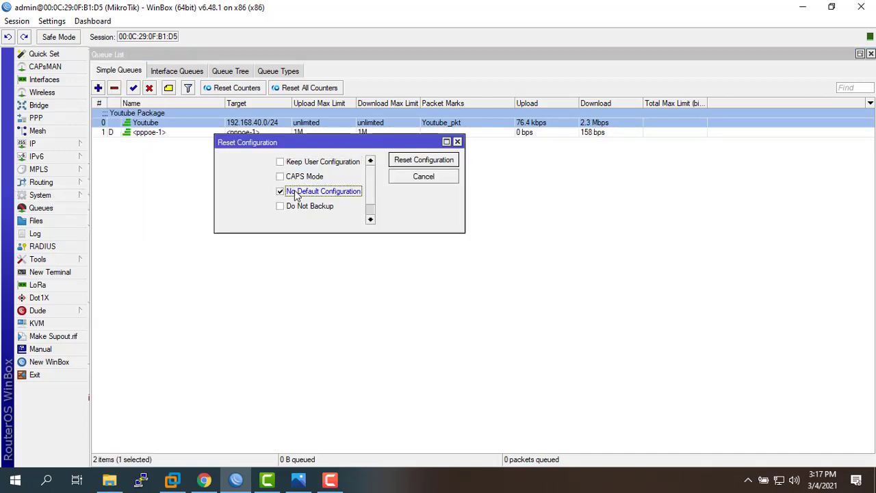
pyautogui.click(414, 163)
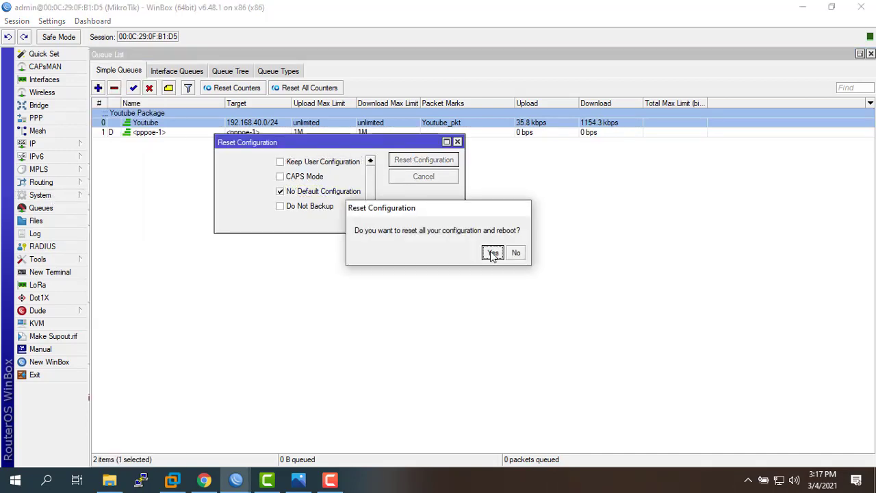
pyautogui.click(490, 251)
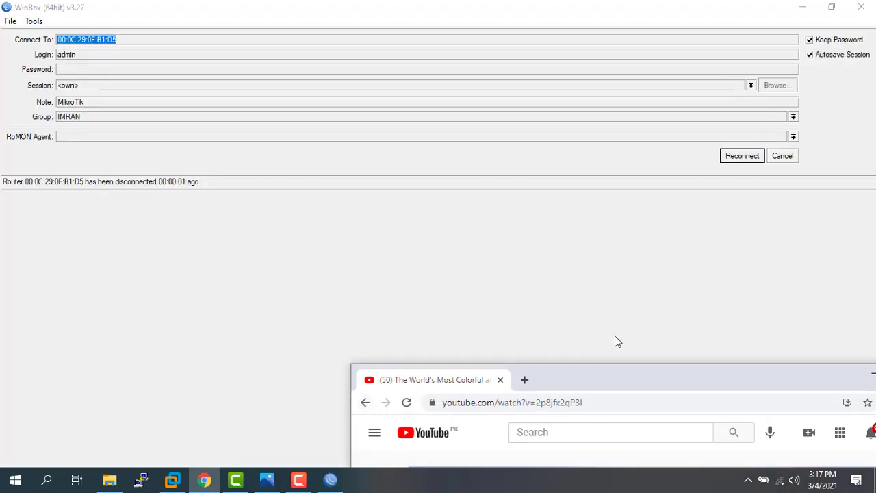
# Close the YouTube browser window and reconnect WinBox to the reset router as admin, dismissing the welcome notice
pyautogui.moveTo(609, 381); pyautogui.dragTo(473, 75)
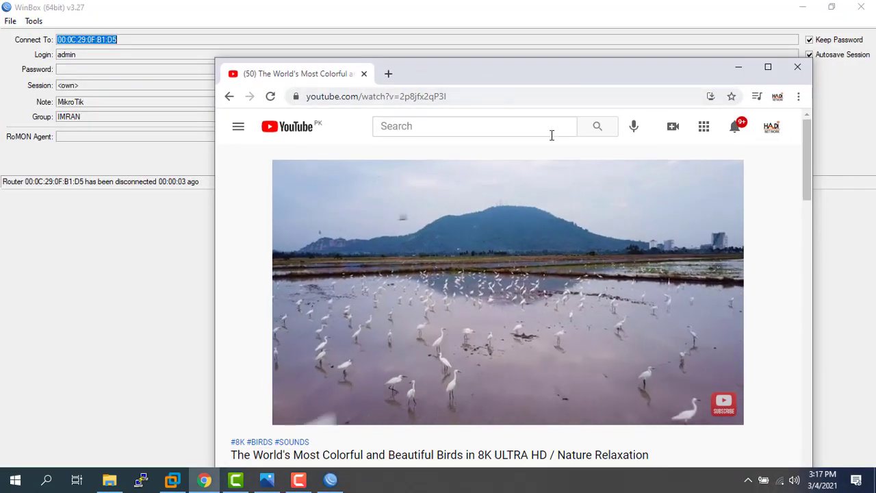
pyautogui.click(796, 67)
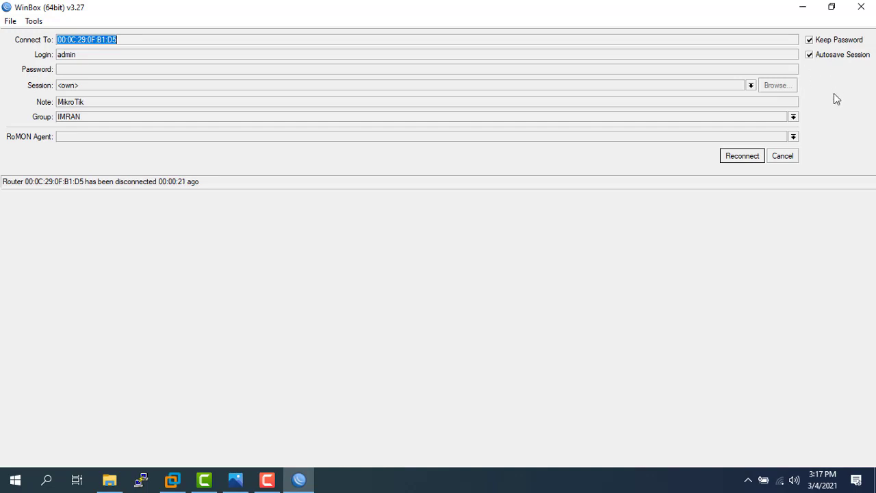
pyautogui.click(782, 157)
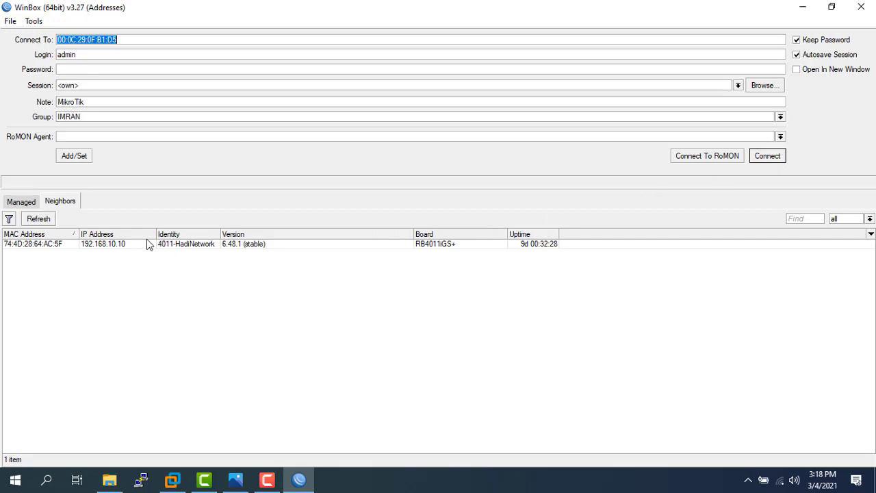
pyautogui.click(764, 156)
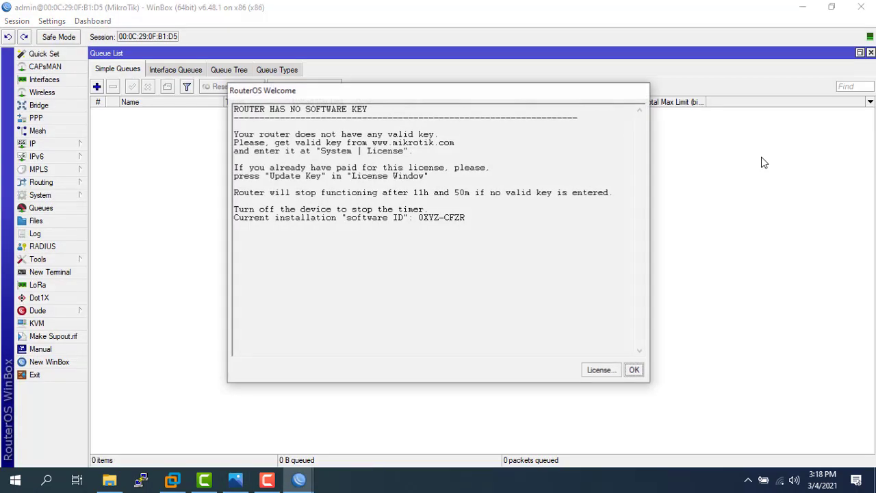
pyautogui.click(635, 369)
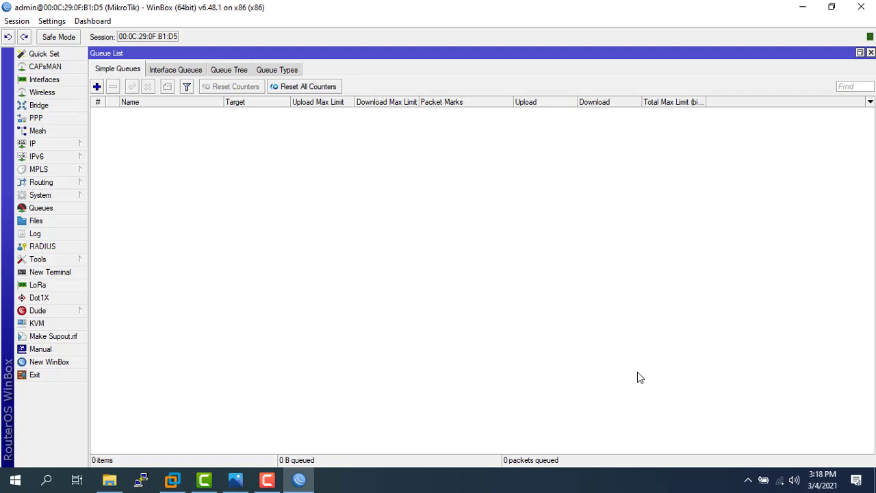
# Switch to Photos to view the image "one plus two package for youtube Address List.jpg"
pyautogui.click(236, 480)
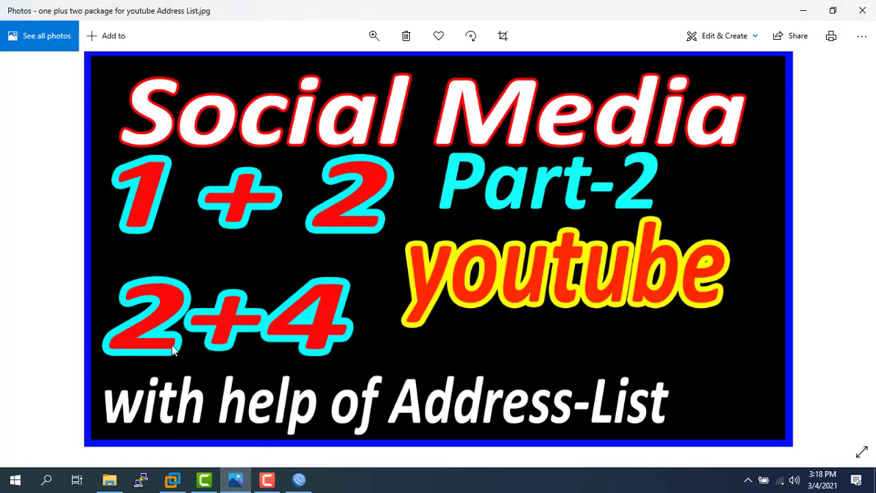
# View the image "how to use cdn.jpg", return to the package image, and close Photos
pyautogui.click(32, 249)
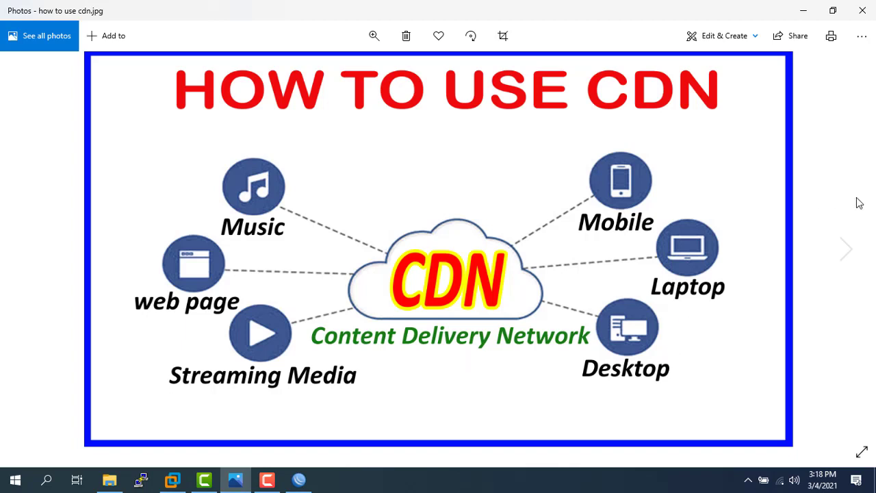
pyautogui.click(845, 250)
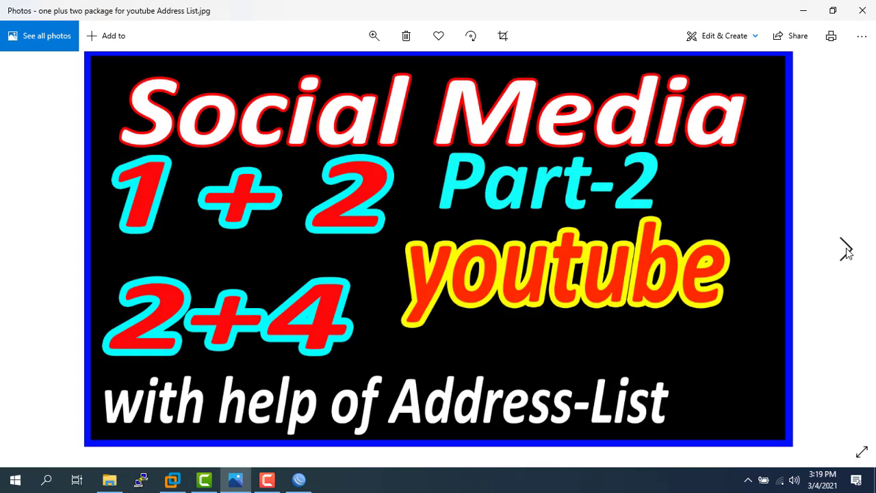
pyautogui.click(862, 10)
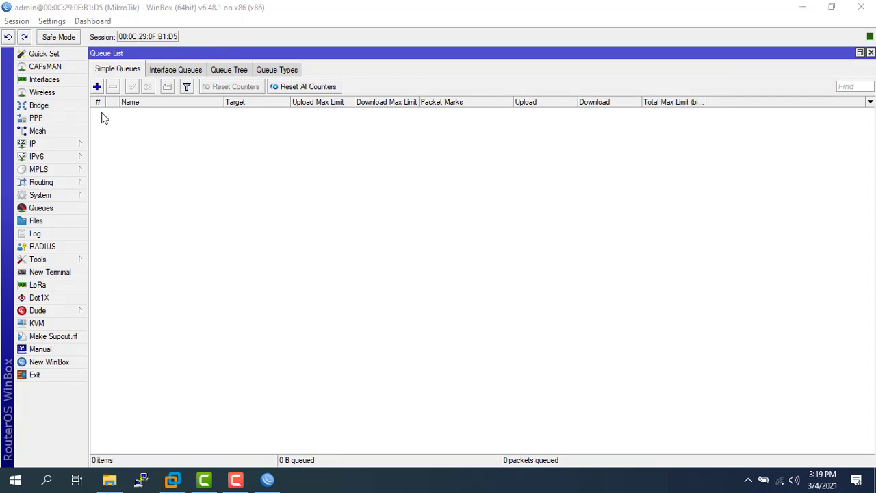
# Add a DHCP client on ether1, enable it, and close the DHCP client list
pyautogui.click(46, 146)
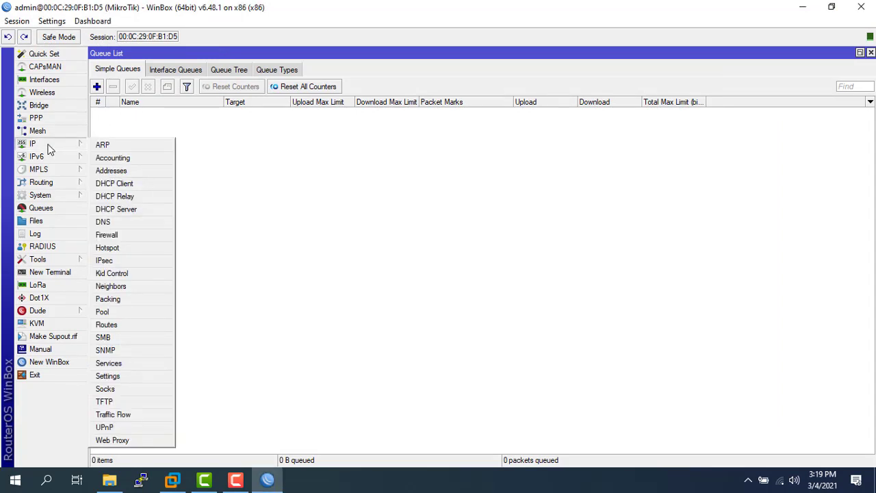
pyautogui.click(126, 184)
pyautogui.click(217, 108)
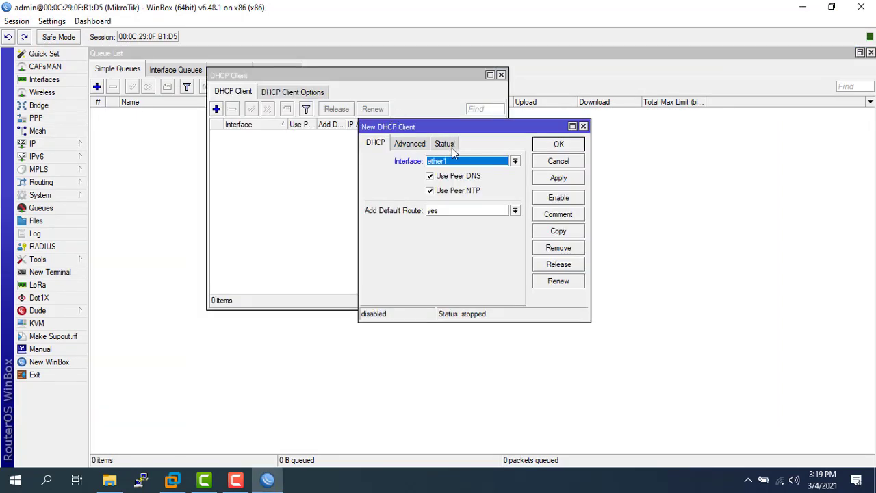
pyautogui.click(558, 179)
pyautogui.click(558, 145)
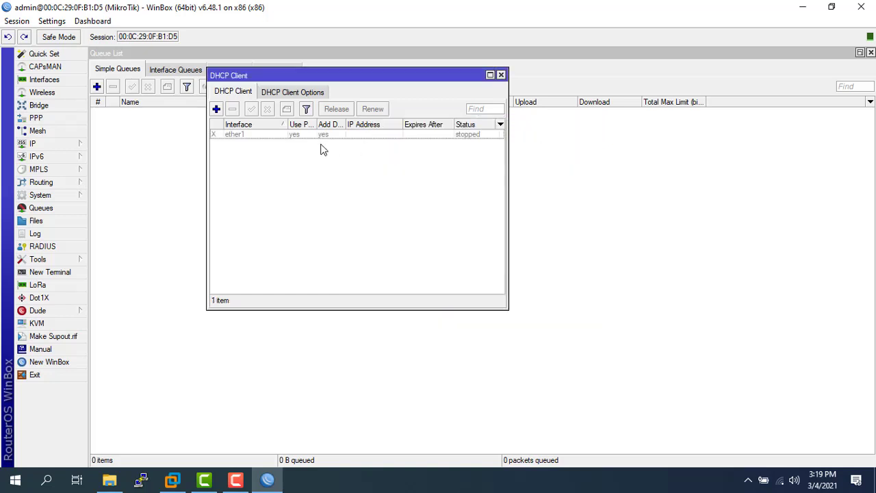
pyautogui.click(266, 136)
pyautogui.click(251, 109)
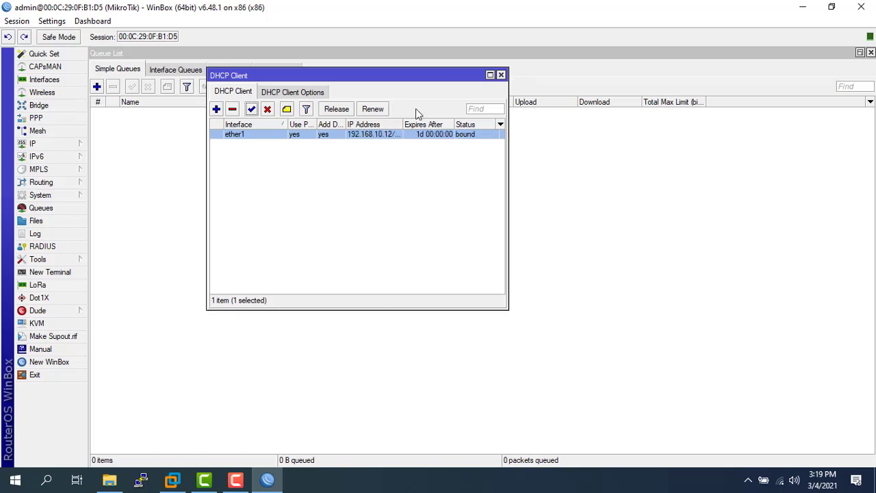
pyautogui.click(501, 75)
# Add the IP address 192.168.40.1/24 on interface ether2, copying the address text
pyautogui.click(37, 143)
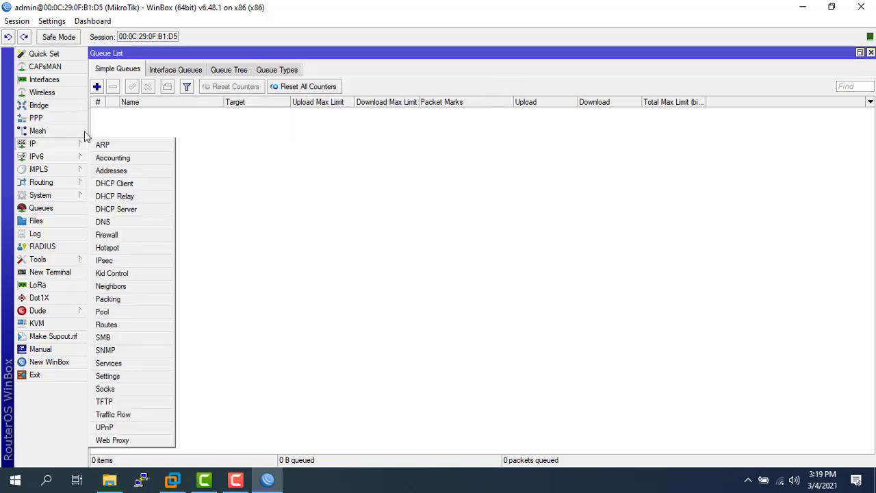
pyautogui.click(116, 169)
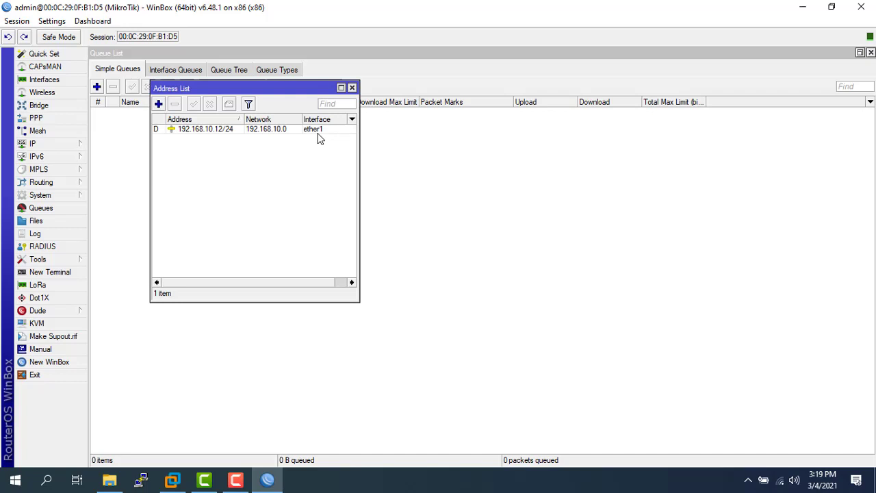
pyautogui.click(158, 103)
pyautogui.write('192')
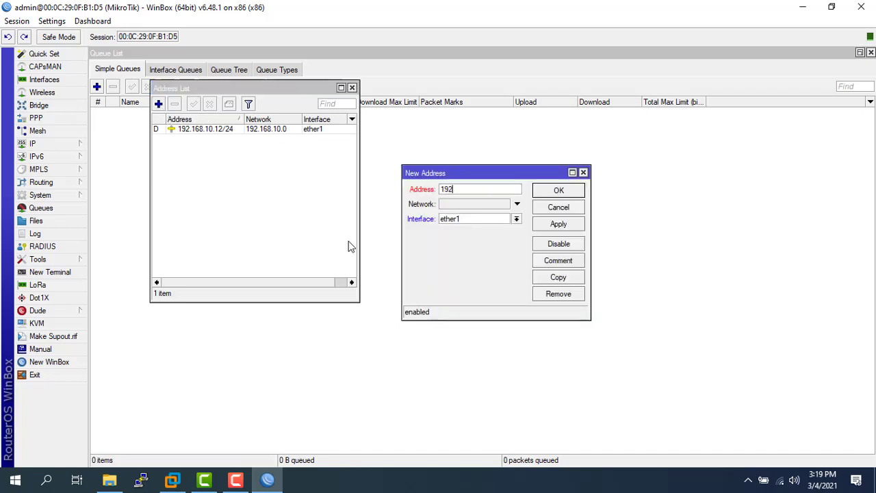
pyautogui.write('.168.40.1/24')
pyautogui.moveTo(498, 191); pyautogui.dragTo(421, 192)
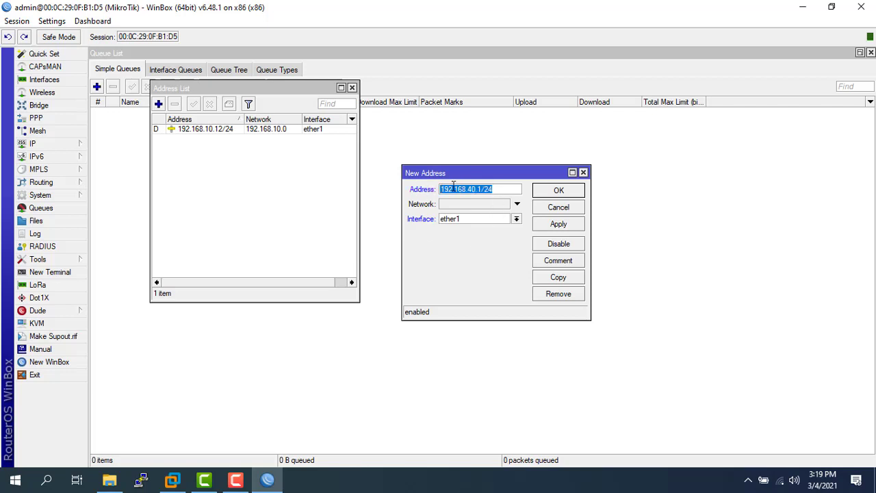
pyautogui.rightClick(454, 188)
pyautogui.click(482, 213)
pyautogui.click(481, 220)
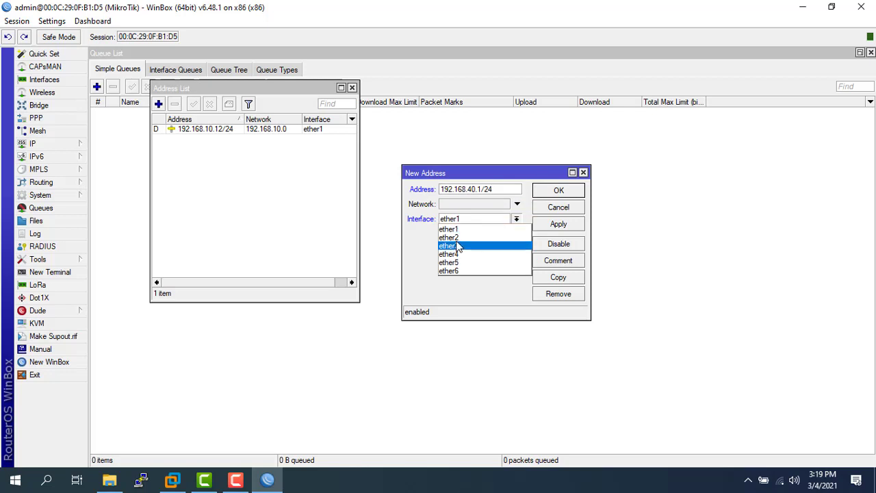
pyautogui.click(462, 230)
pyautogui.click(572, 225)
pyautogui.click(558, 190)
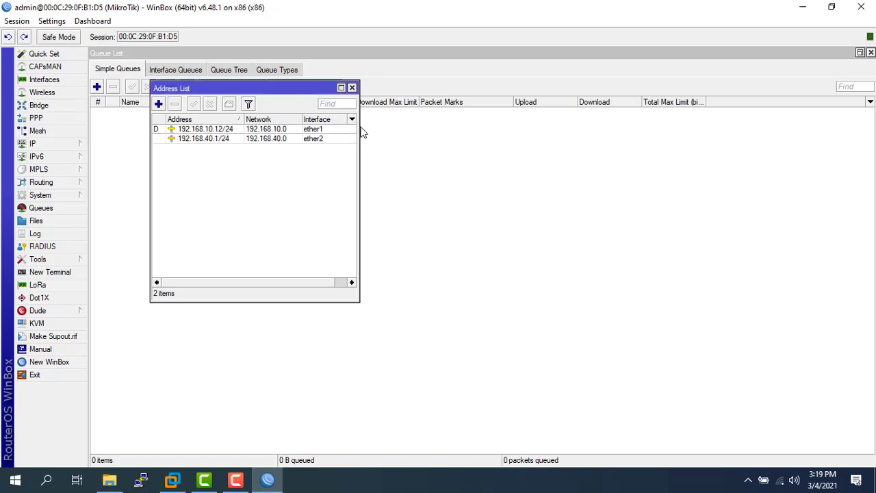
# Start a new IP pool named 1Mb-Speed and enlarge the interface by one zoom level
pyautogui.click(69, 146)
pyautogui.click(115, 308)
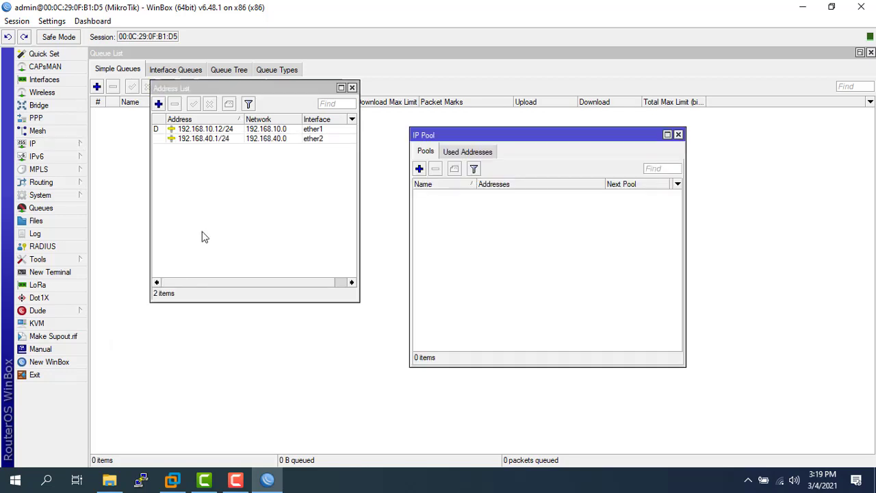
pyautogui.click(420, 169)
pyautogui.write('1Mb-speed')
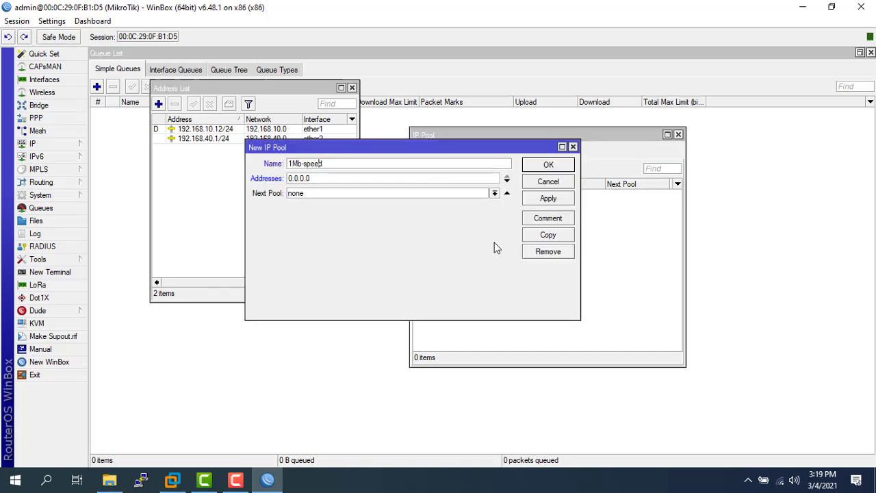
pyautogui.press('BackSpace')
pyautogui.write('S')
pyautogui.click(52, 21)
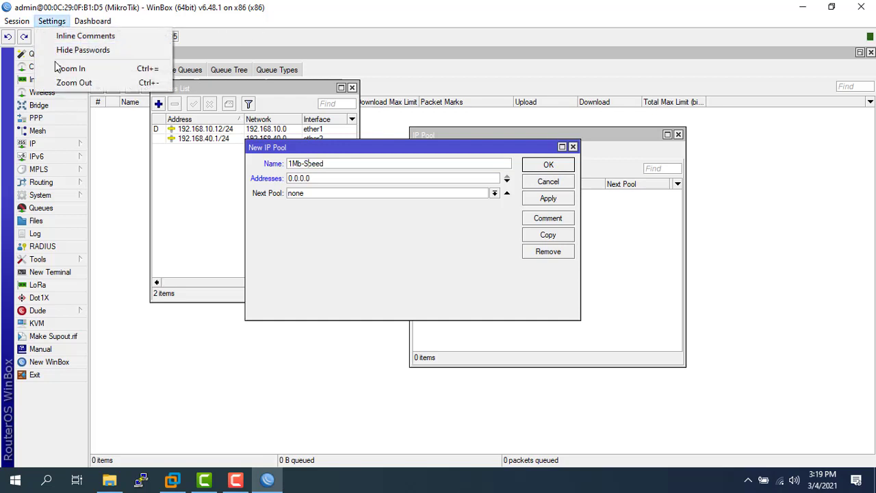
pyautogui.click(58, 68)
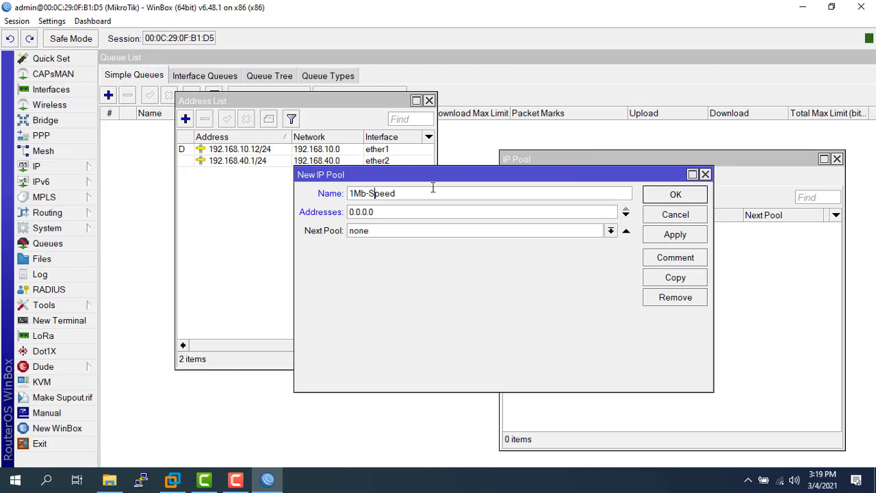
# Set the new pool's address range to 192.168.40.2-192.168.40.254 and save the pool
pyautogui.moveTo(383, 211); pyautogui.dragTo(270, 236)
pyautogui.hotkey('ctrl', 'v')
pyautogui.write('2-')
pyautogui.hotkey('ctrl', 'v')
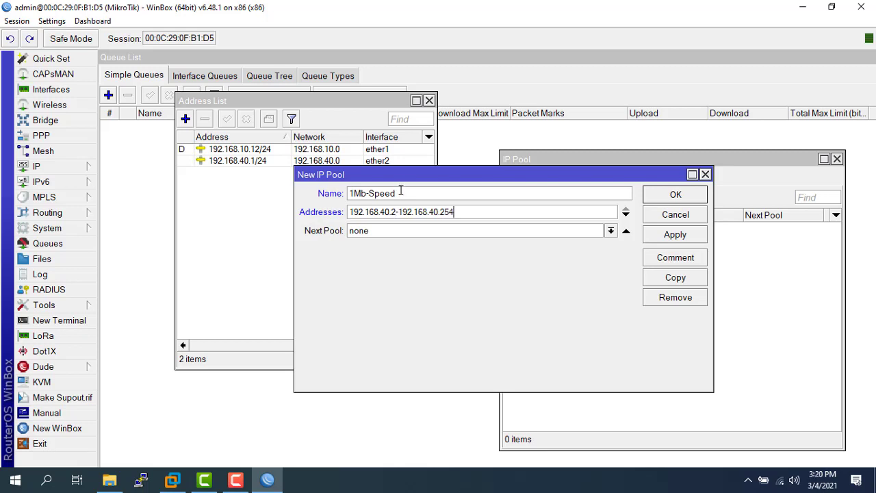
pyautogui.click(659, 234)
pyautogui.click(665, 196)
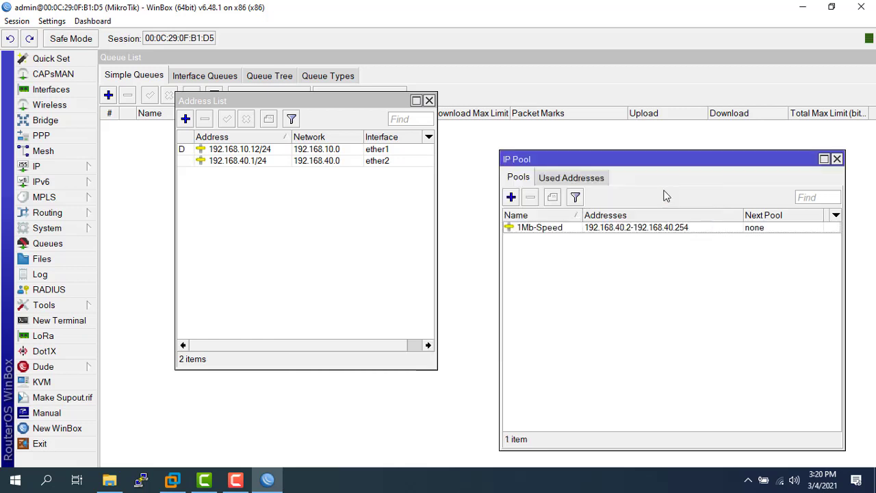
# Copy the address range from the 1Mb-Speed pool and leave its settings without changes
pyautogui.doubleClick(600, 229)
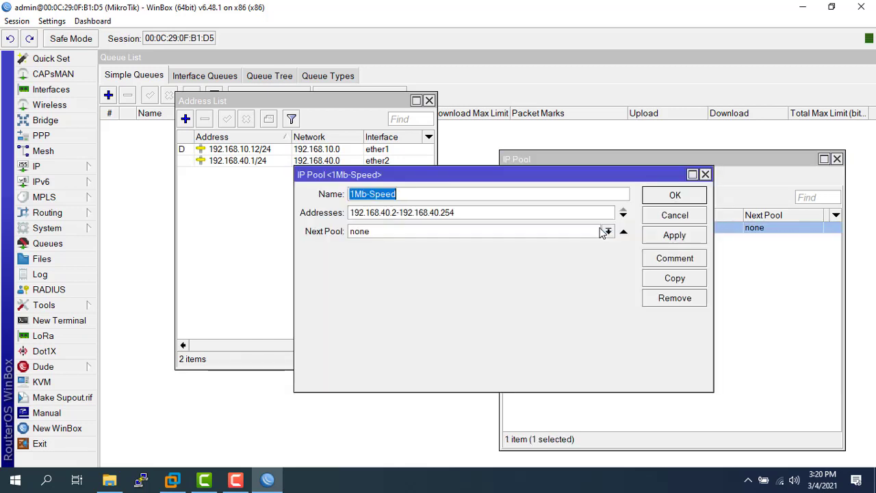
pyautogui.moveTo(466, 213); pyautogui.dragTo(344, 217)
pyautogui.rightClick(363, 214)
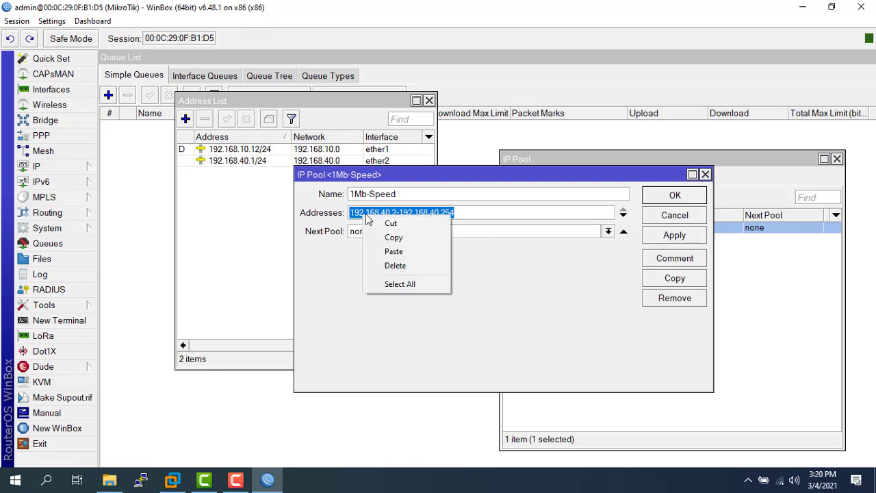
pyautogui.click(392, 235)
pyautogui.click(653, 215)
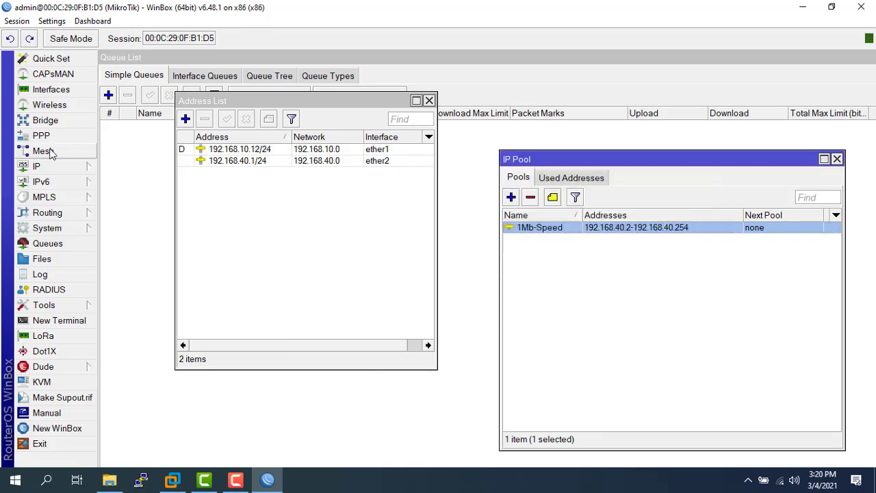
# Start a new firewall NAT rule with the copied range 192.168.40.2-192.168.40.254 as its source address
pyautogui.click(38, 166)
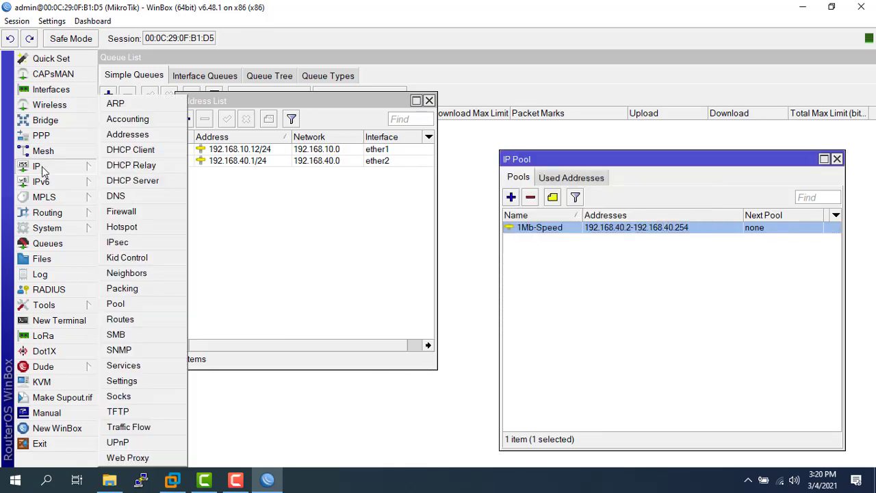
pyautogui.click(121, 212)
pyautogui.click(165, 77)
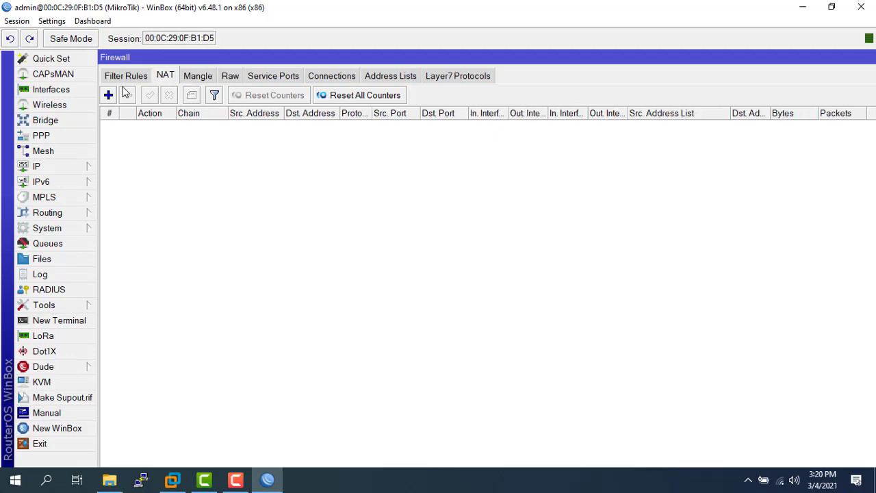
pyautogui.click(108, 95)
pyautogui.moveTo(408, 71); pyautogui.dragTo(411, 71)
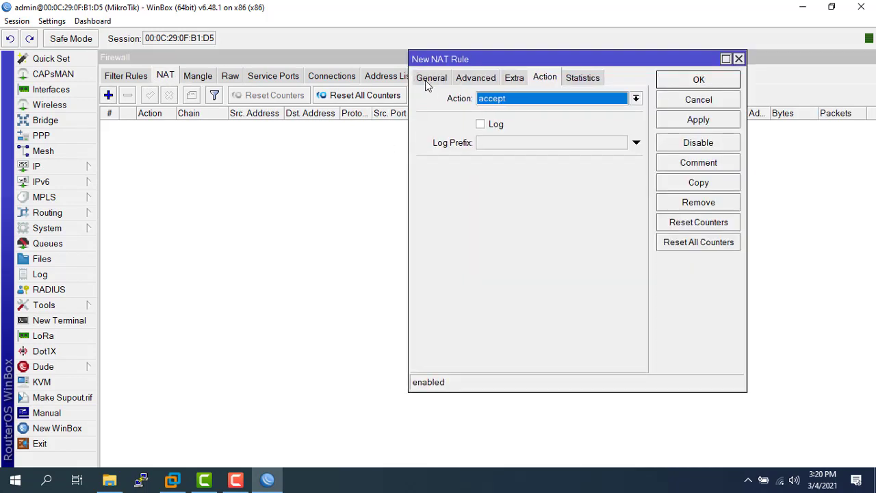
pyautogui.click(431, 77)
pyautogui.click(521, 117)
pyautogui.rightClick(516, 117)
pyautogui.click(541, 153)
# Set the NAT rule's action to masquerade and save the rule
pyautogui.click(544, 77)
pyautogui.click(635, 98)
pyautogui.click(619, 176)
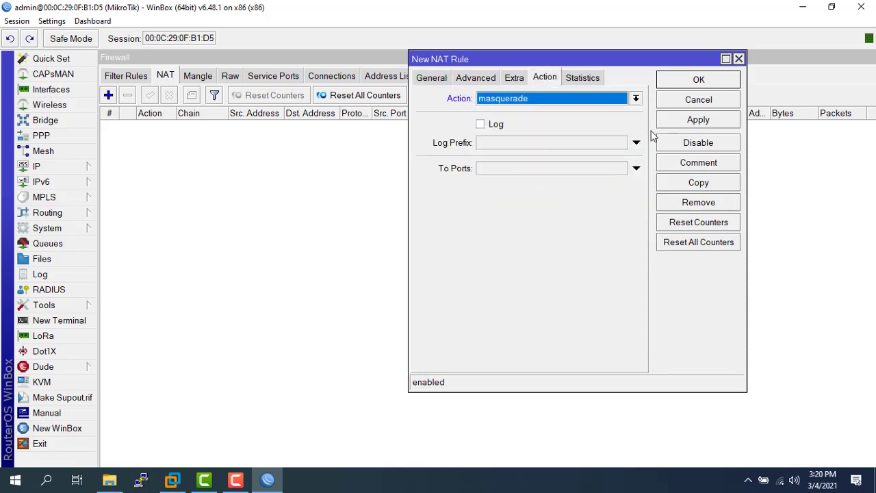
pyautogui.click(687, 125)
pyautogui.click(687, 86)
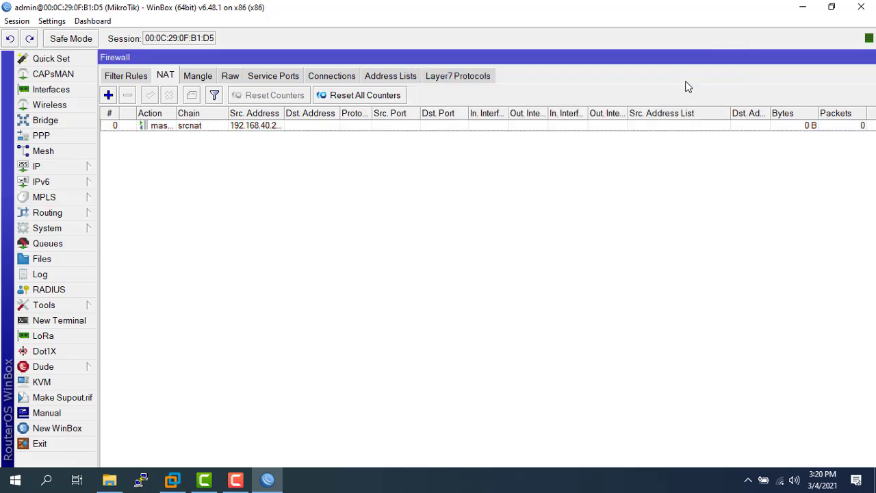
# Change the masquerade rule's source address to the subnet 192.168.40.0/24 and save it
pyautogui.doubleClick(276, 127)
pyautogui.click(464, 81)
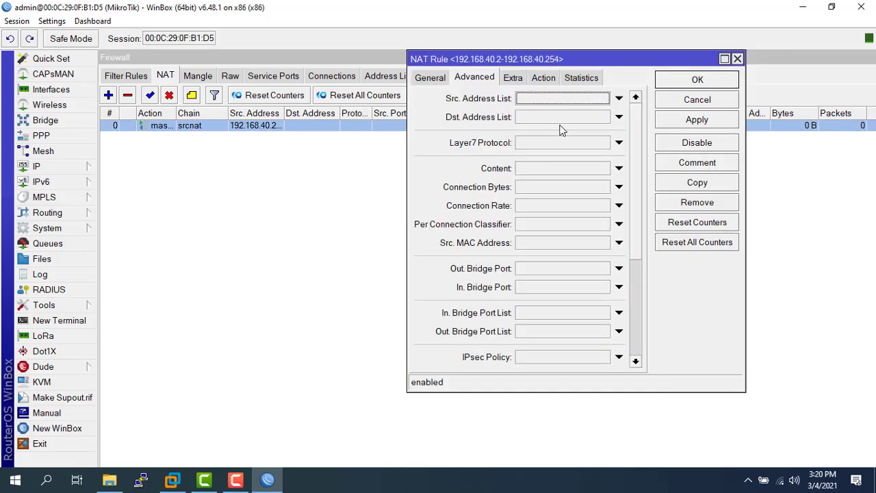
pyautogui.click(431, 78)
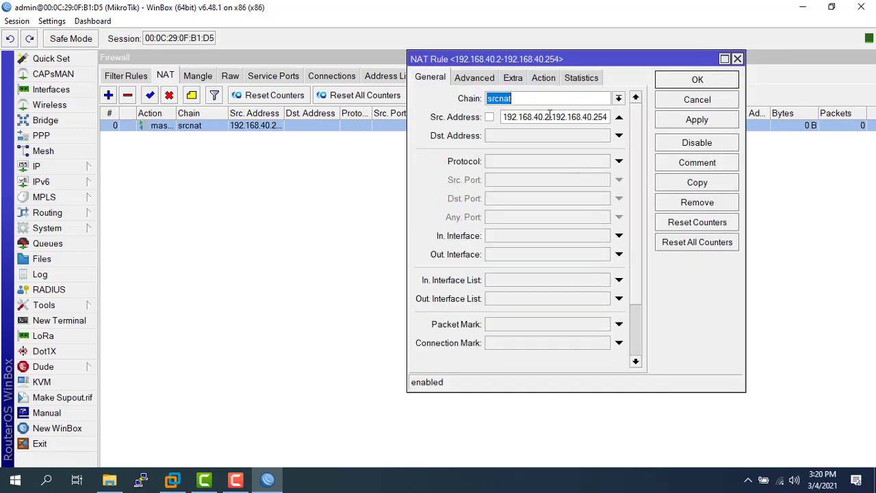
pyautogui.click(550, 117)
pyautogui.hotkey('shift', 'End')
pyautogui.press('Delete')
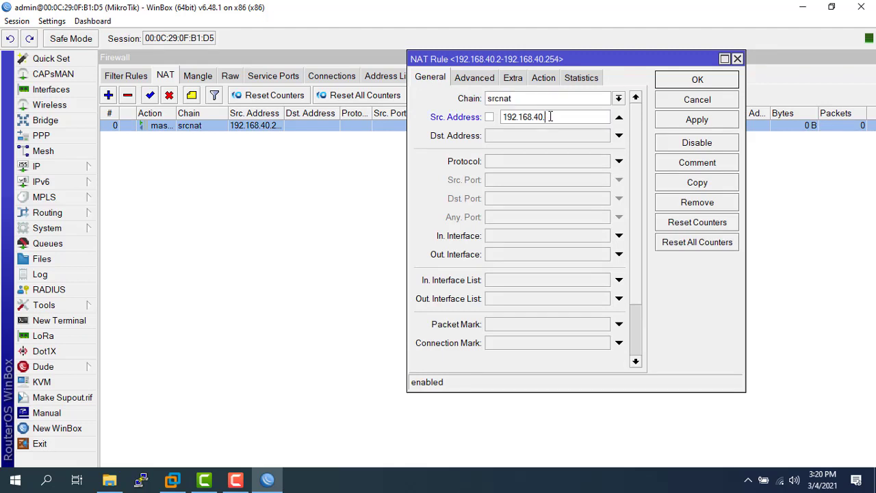
pyautogui.write('0/24')
pyautogui.click(695, 119)
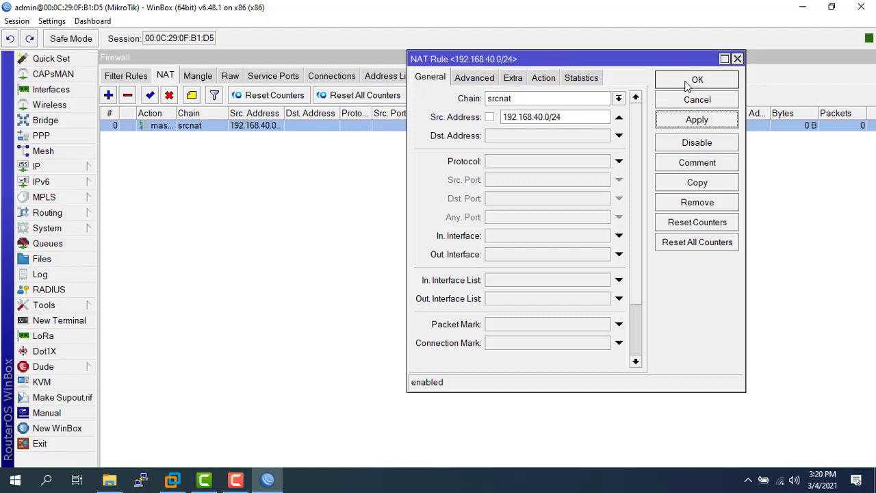
pyautogui.click(687, 82)
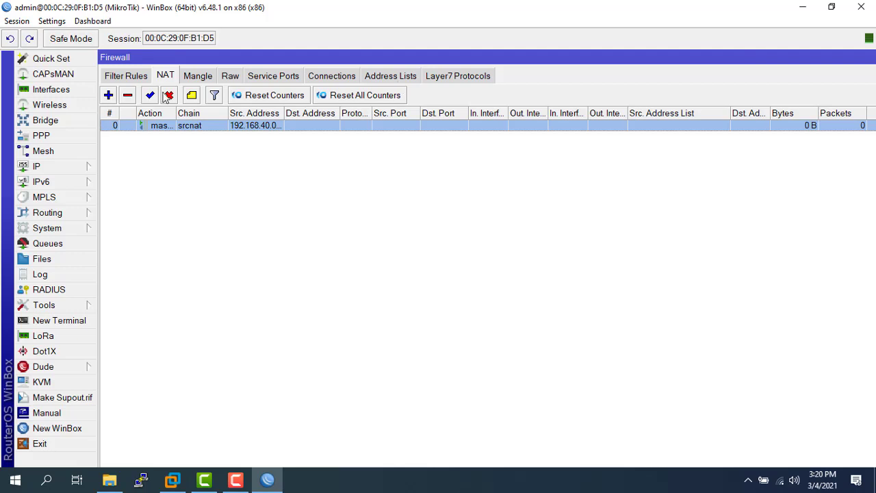
# Add a PPPoE server on interface ether2 with One Session Per Host turned on, and enable it
pyautogui.click(46, 135)
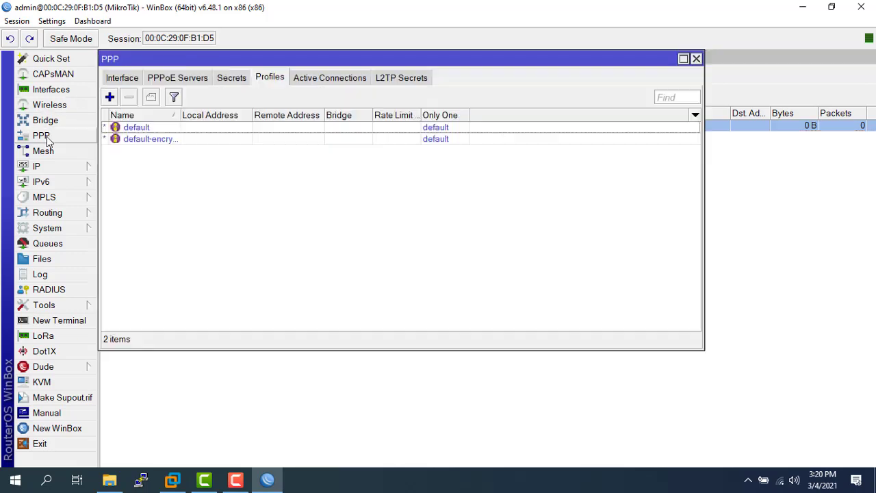
pyautogui.click(179, 77)
pyautogui.click(110, 96)
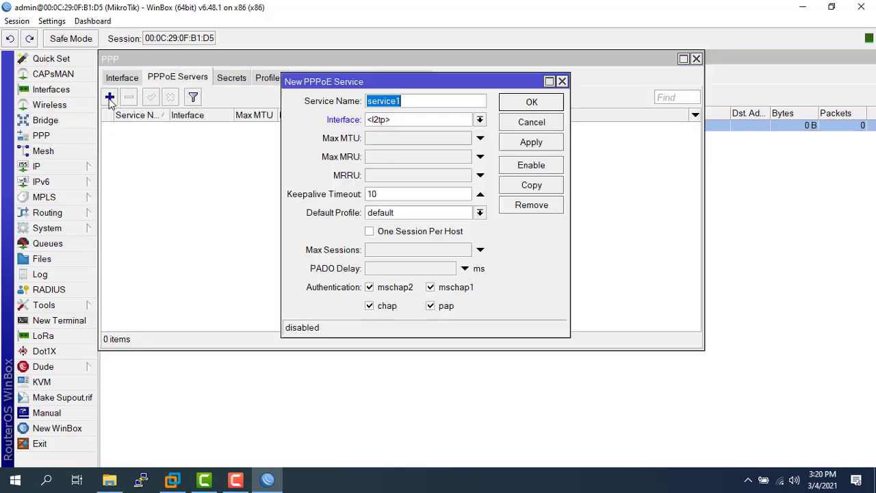
pyautogui.click(455, 121)
pyautogui.click(389, 154)
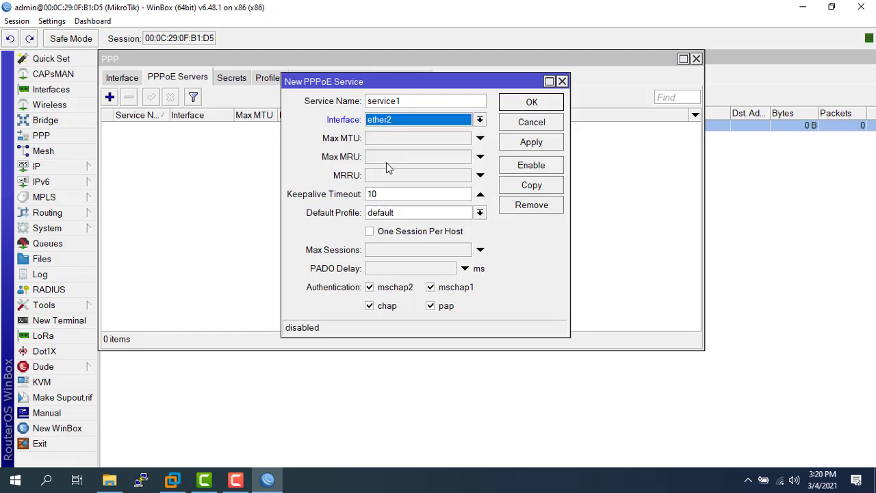
pyautogui.click(370, 233)
pyautogui.click(523, 147)
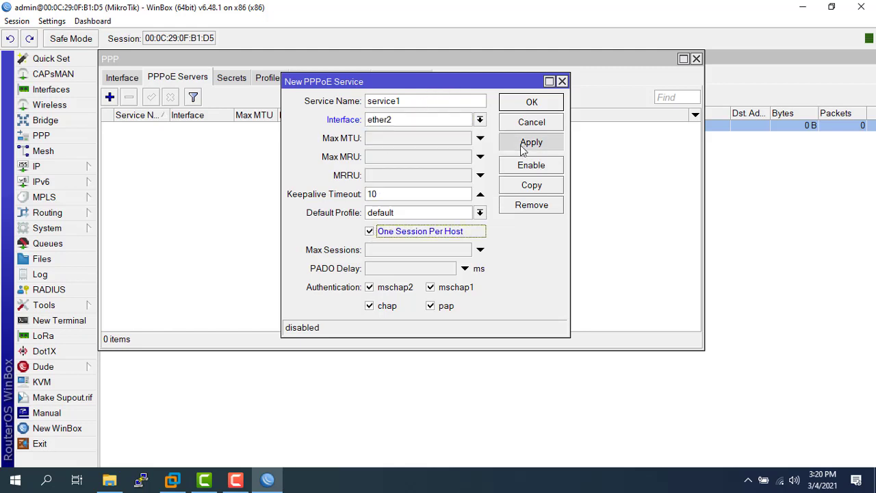
pyautogui.click(531, 101)
pyautogui.click(210, 130)
pyautogui.click(154, 99)
# Start a new PPP profile named 1Mb with local address 192.168.40.1 and the 1Mb-Speed pool as remote address
pyautogui.click(273, 80)
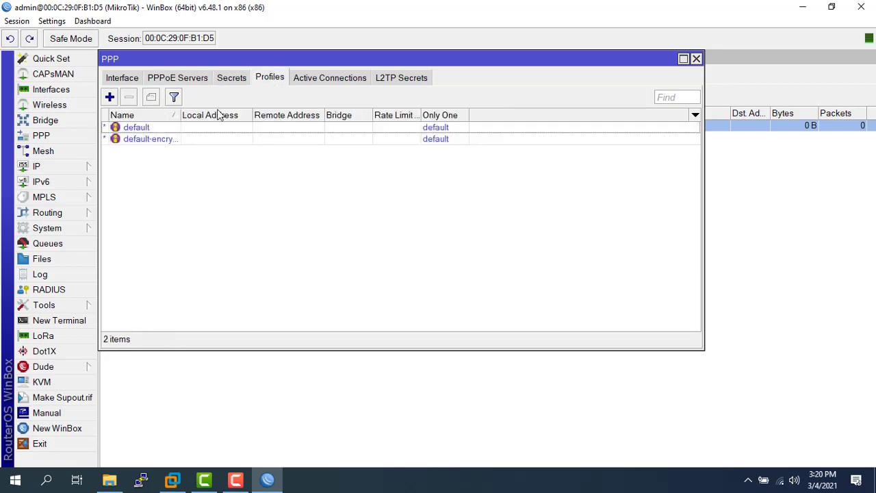
pyautogui.click(109, 97)
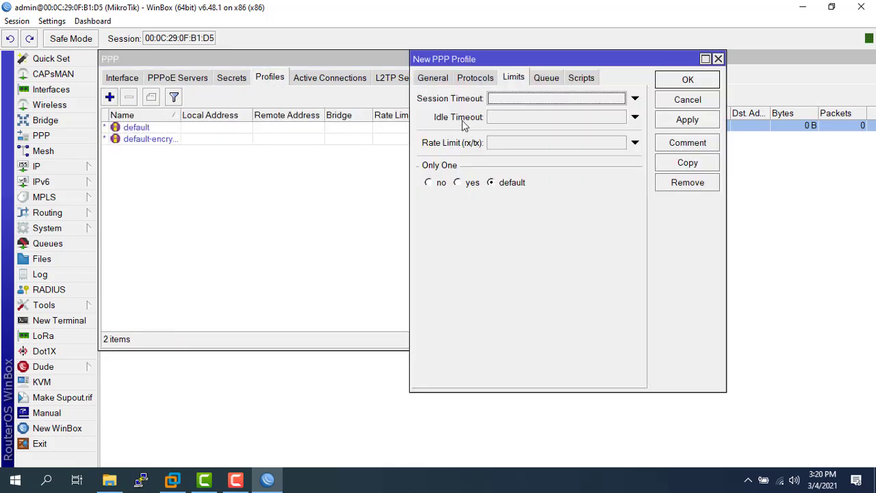
pyautogui.click(433, 77)
pyautogui.write('1Mb')
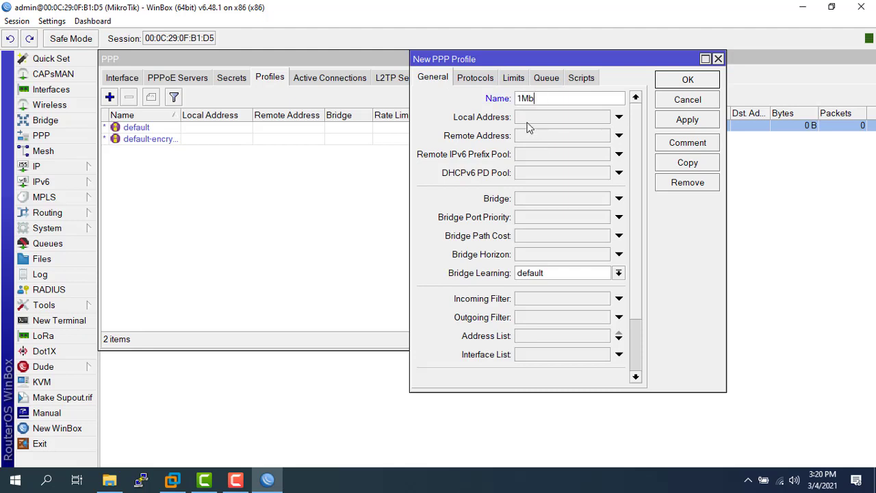
pyautogui.click(528, 118)
pyautogui.write('192.168.40.1')
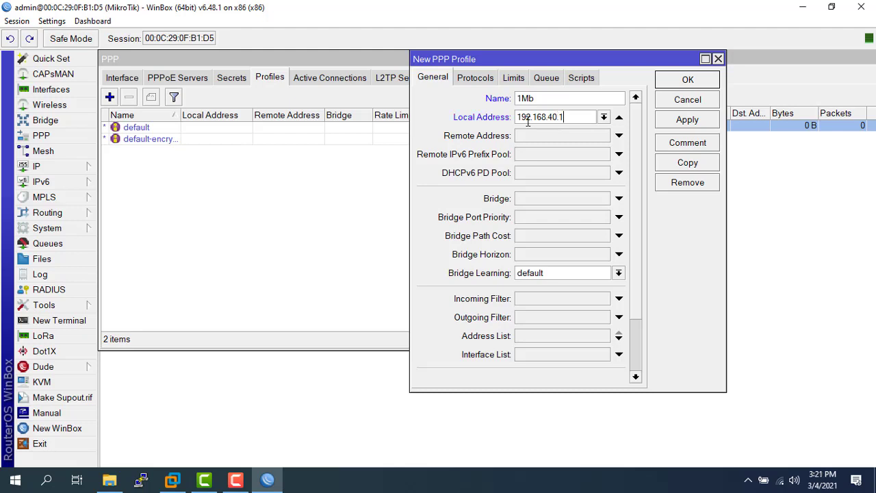
pyautogui.click(606, 140)
pyautogui.click(603, 136)
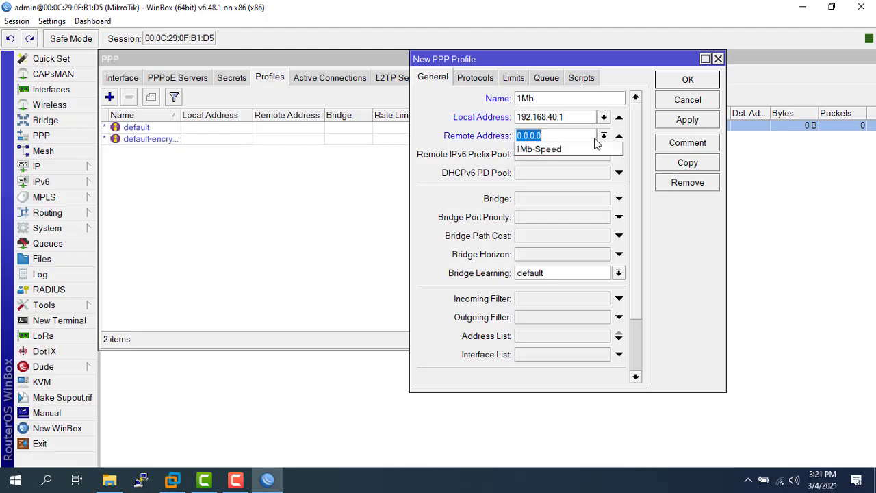
pyautogui.click(569, 150)
# Set the 1Mb profile's rate limit to 1m/1m and Only One to yes, and save the profile
pyautogui.click(513, 78)
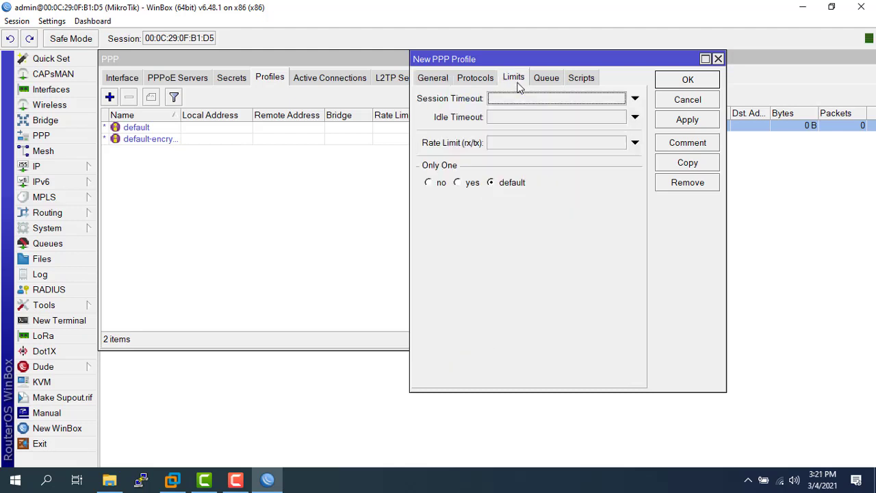
pyautogui.click(518, 147)
pyautogui.write('1m/1m')
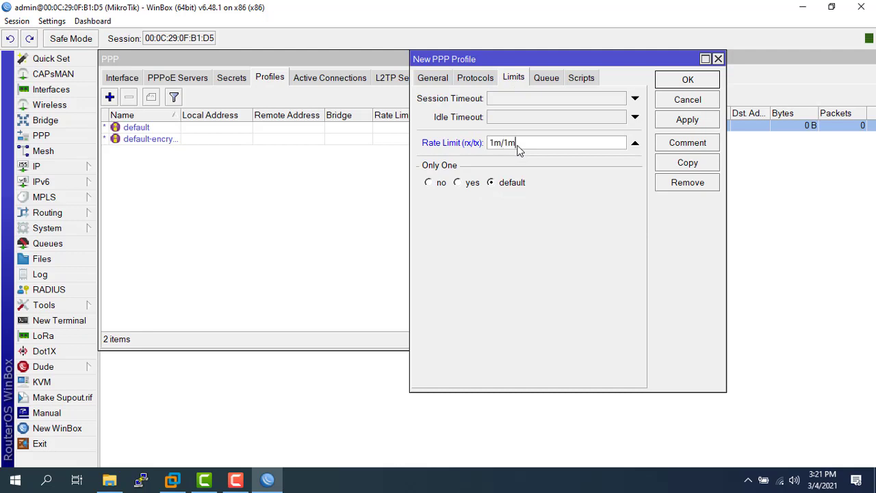
pyautogui.click(471, 184)
pyautogui.click(687, 121)
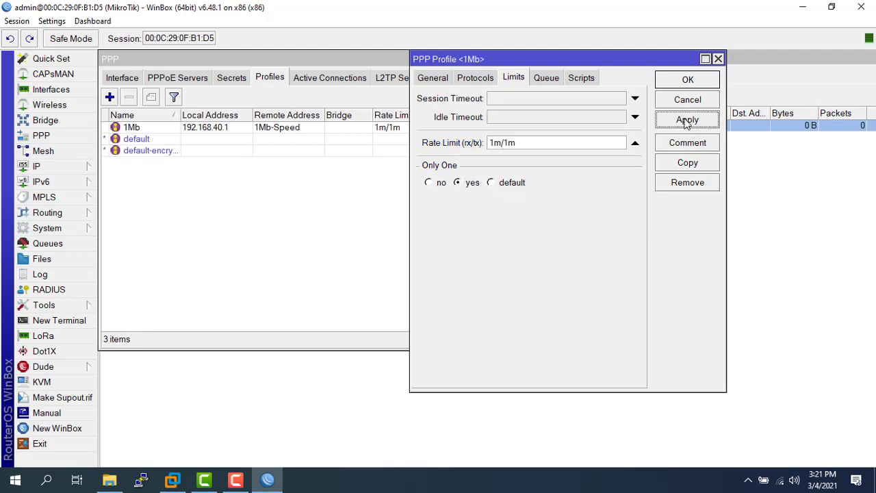
pyautogui.click(682, 82)
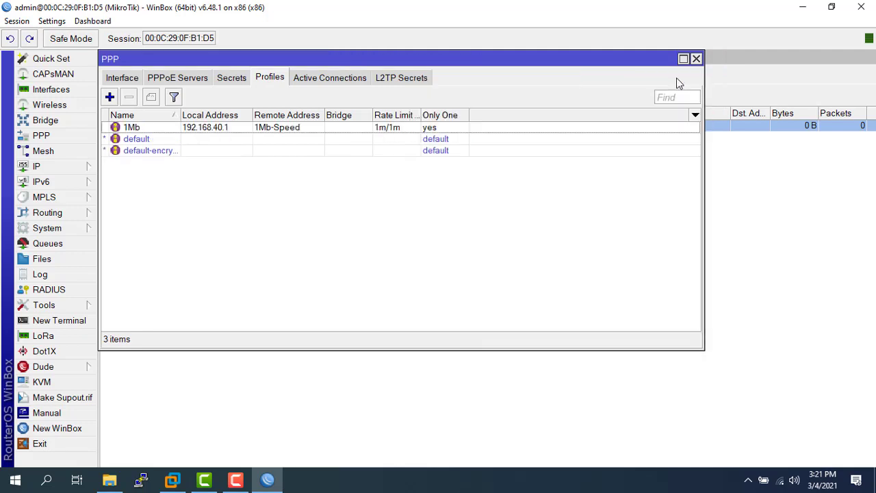
# Start a new PPP secret named 1 and enter its password
pyautogui.click(238, 82)
pyautogui.click(110, 97)
pyautogui.write('1')
pyautogui.press('Tab')
pyautogui.write('1')
# Set the PPP secret's service to pppoe and its profile to 1Mb, save it and close the PPP window
pyautogui.click(511, 116)
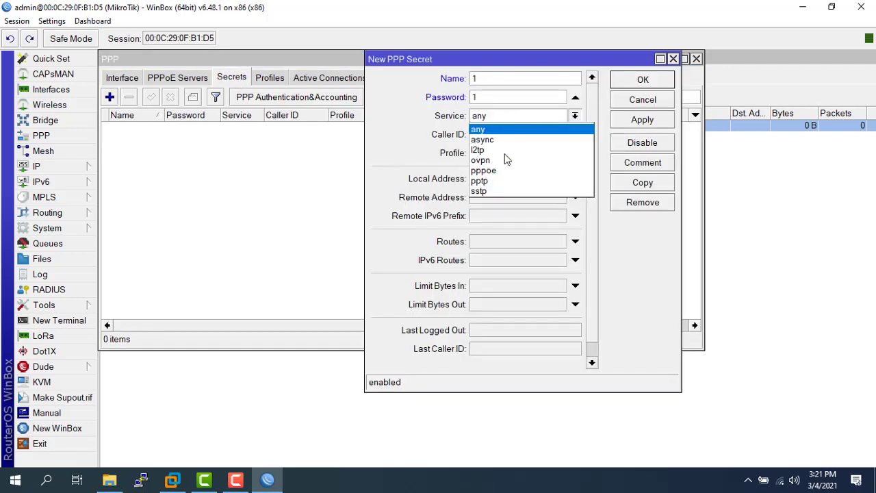
pyautogui.click(500, 168)
pyautogui.click(508, 153)
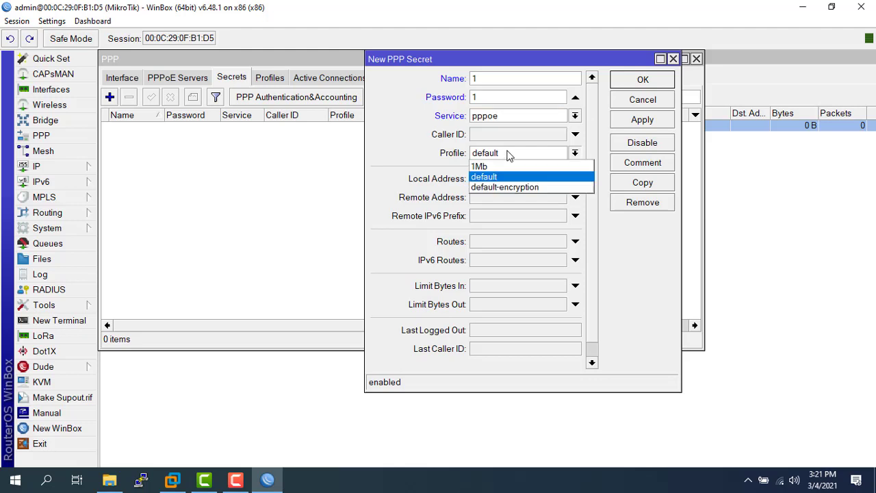
pyautogui.click(490, 165)
pyautogui.click(630, 125)
pyautogui.click(631, 81)
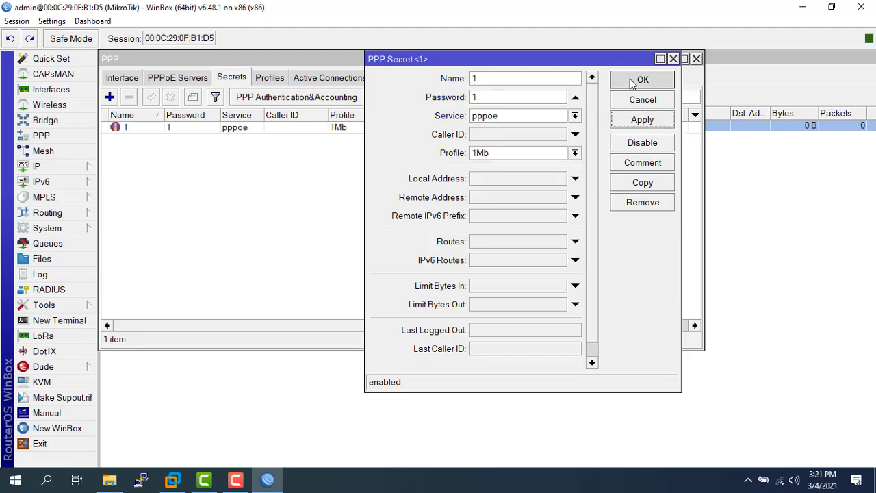
pyautogui.click(696, 59)
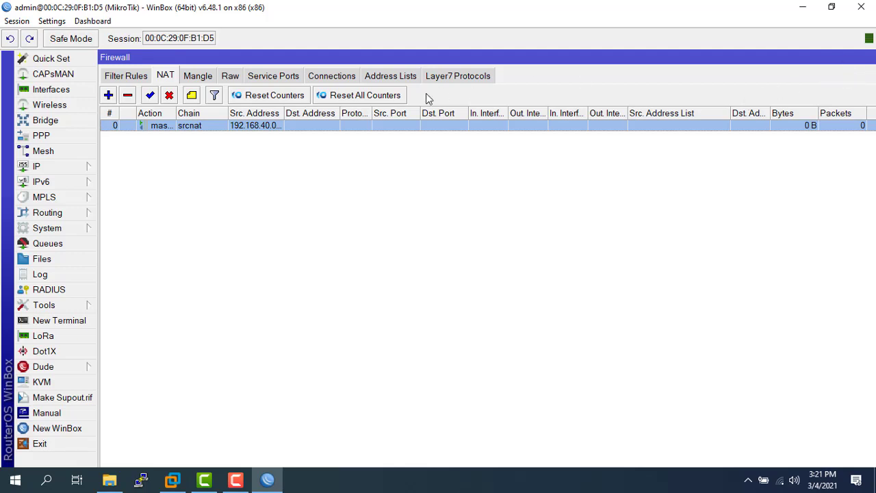
# Start a new firewall filter rule in the forward chain that matches the content youtube.com
pyautogui.click(130, 76)
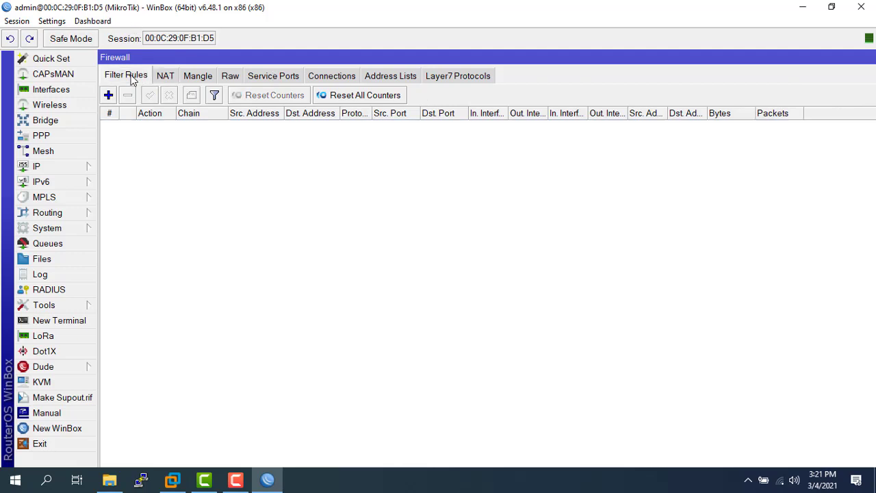
pyautogui.click(109, 95)
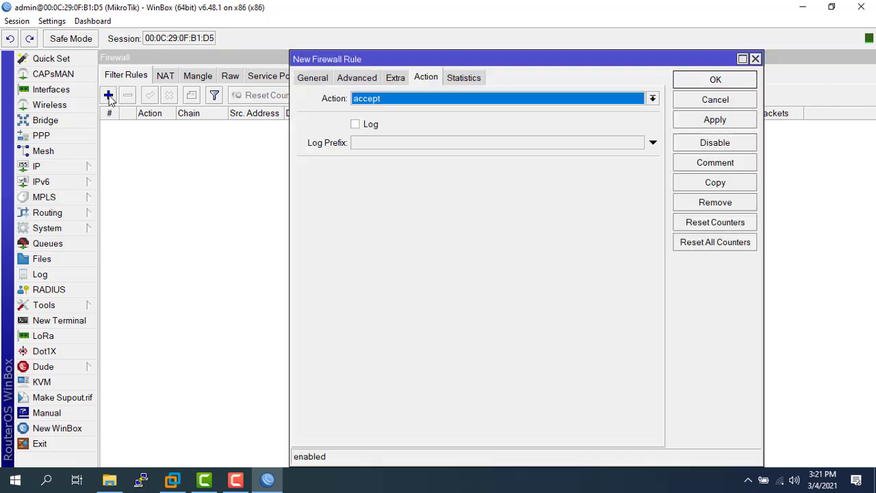
pyautogui.click(313, 78)
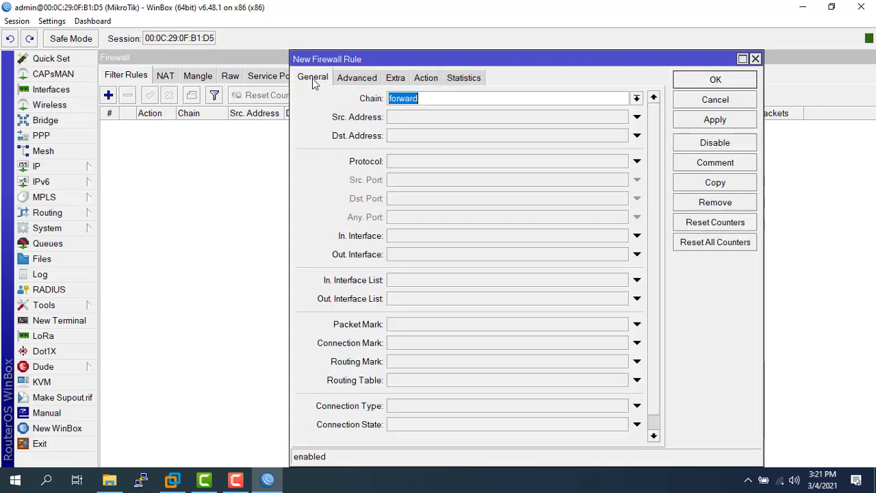
pyautogui.click(432, 101)
pyautogui.moveTo(430, 100); pyautogui.dragTo(371, 100)
pyautogui.click(426, 100)
pyautogui.click(356, 79)
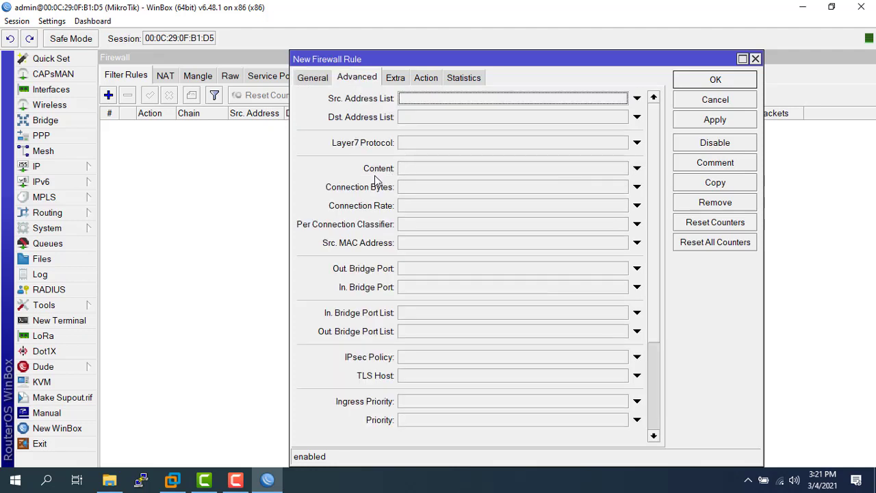
pyautogui.click(417, 173)
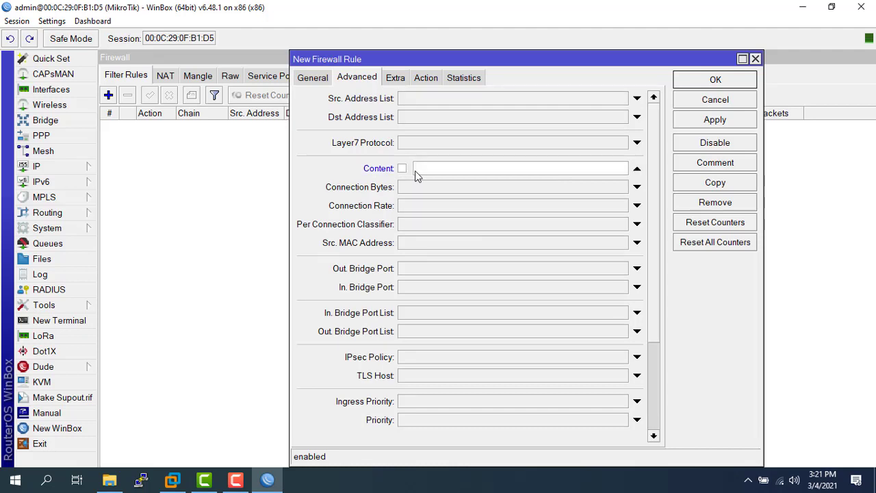
pyautogui.write('youtube.com')
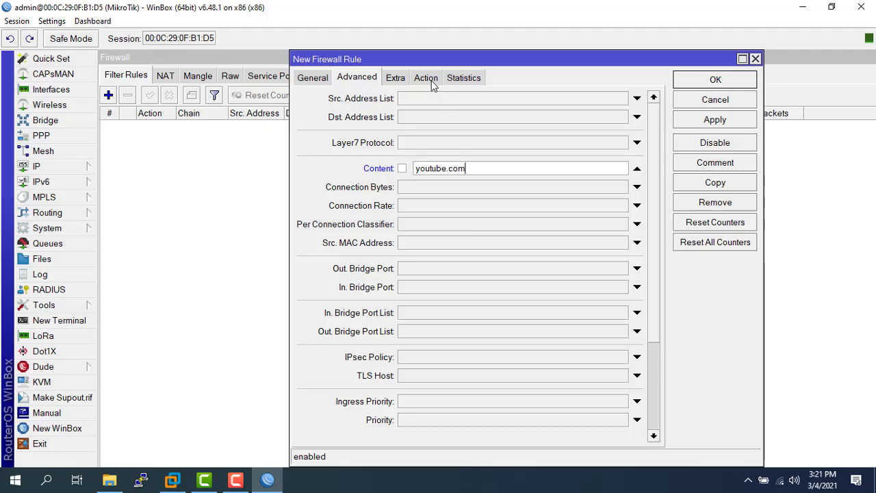
# Set the rule's action to add dst to address list, using list youtube_list with timeout none dynamic, and apply it
pyautogui.click(429, 80)
pyautogui.click(366, 101)
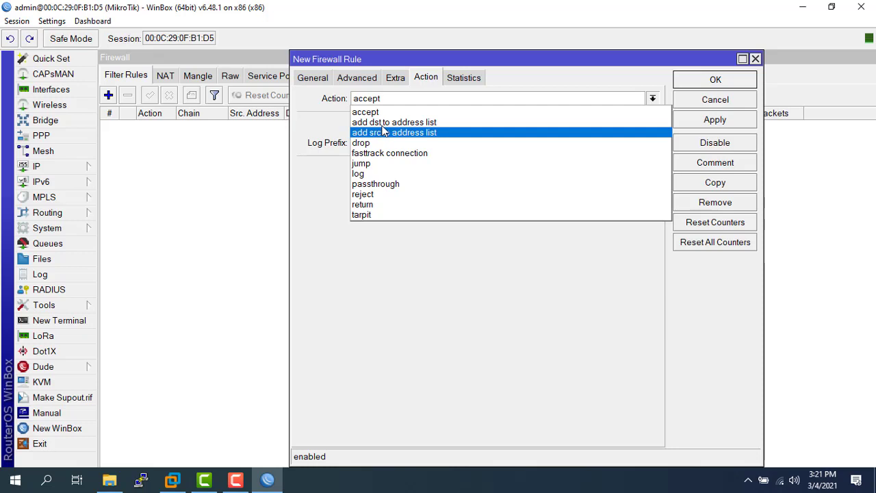
pyautogui.click(387, 124)
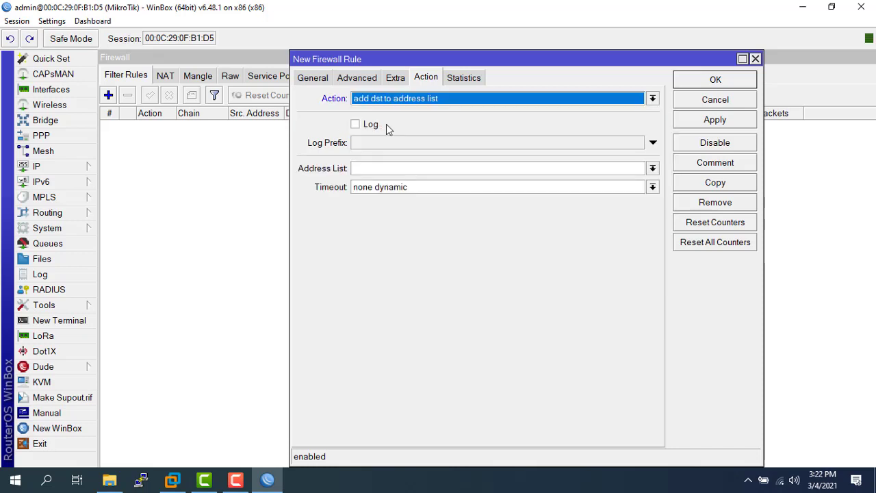
pyautogui.click(362, 169)
pyautogui.write('youtube_list')
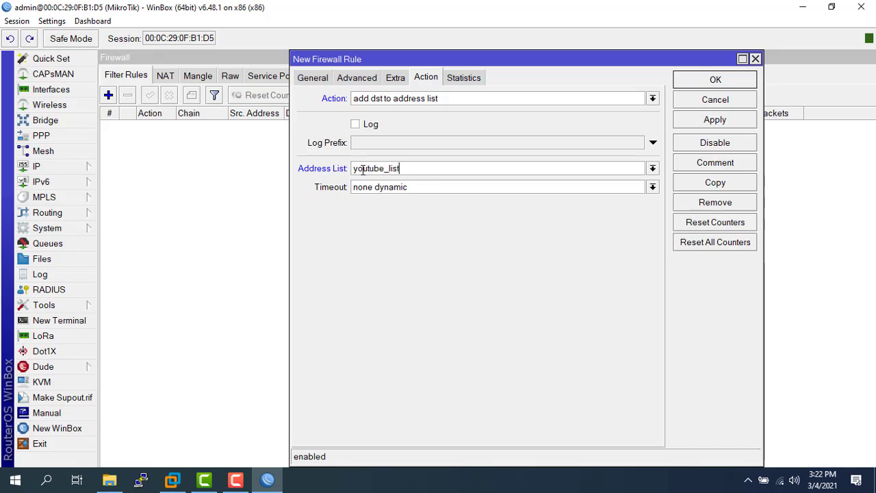
pyautogui.moveTo(428, 189); pyautogui.dragTo(320, 188)
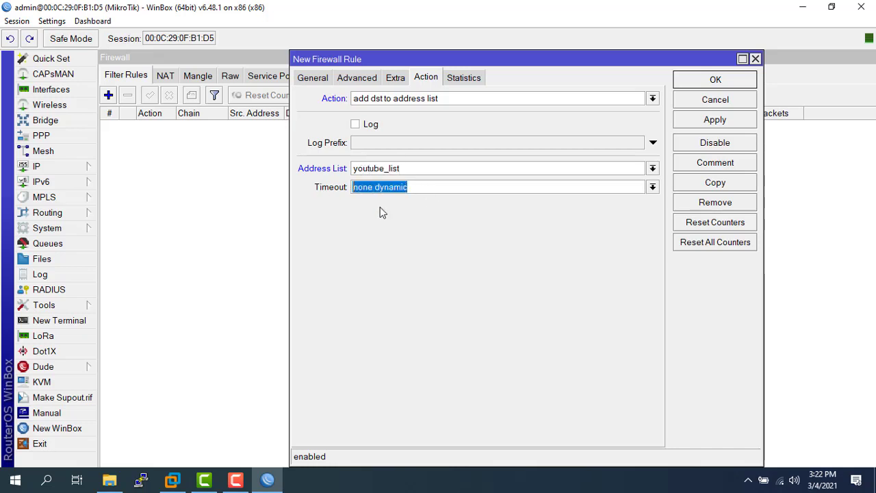
pyautogui.click(430, 189)
pyautogui.click(716, 120)
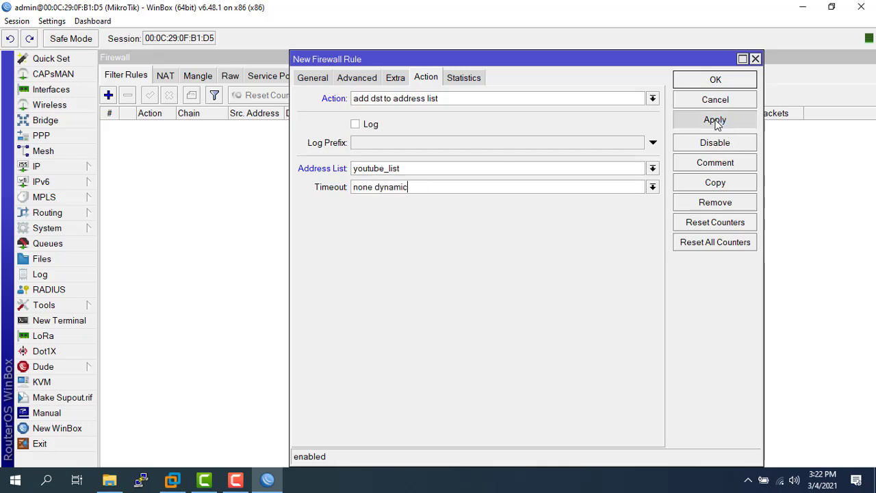
# Duplicate the youtube.com filter rule, change the copy's content match to youtube and apply it
pyautogui.click(714, 182)
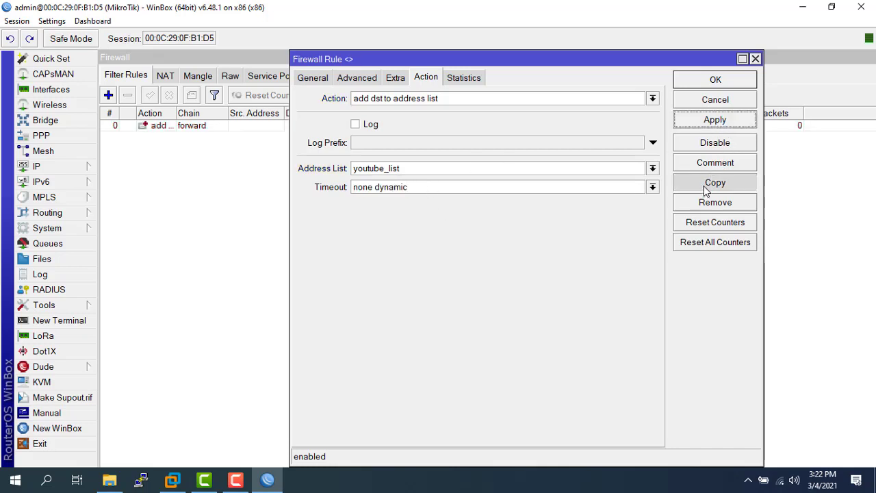
pyautogui.click(371, 78)
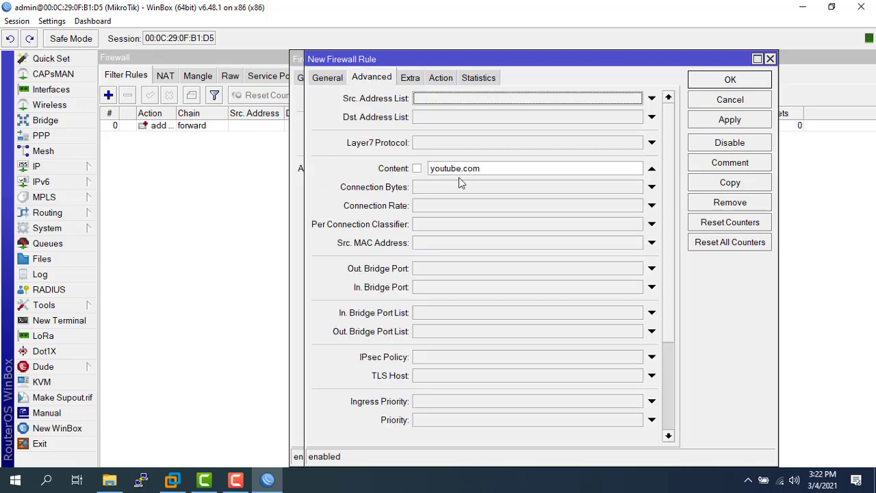
pyautogui.click(486, 169)
pyautogui.press('BackSpace')
pyautogui.press('BackSpace')
pyautogui.press('BackSpace')
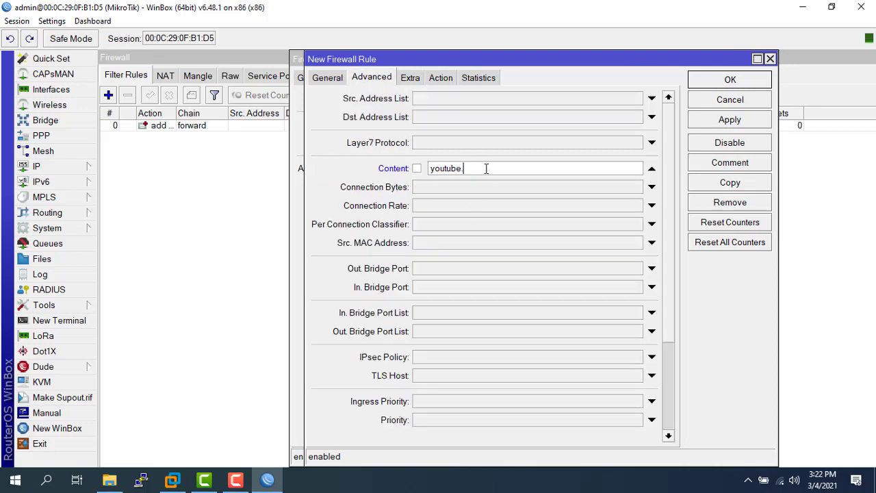
pyautogui.click(700, 123)
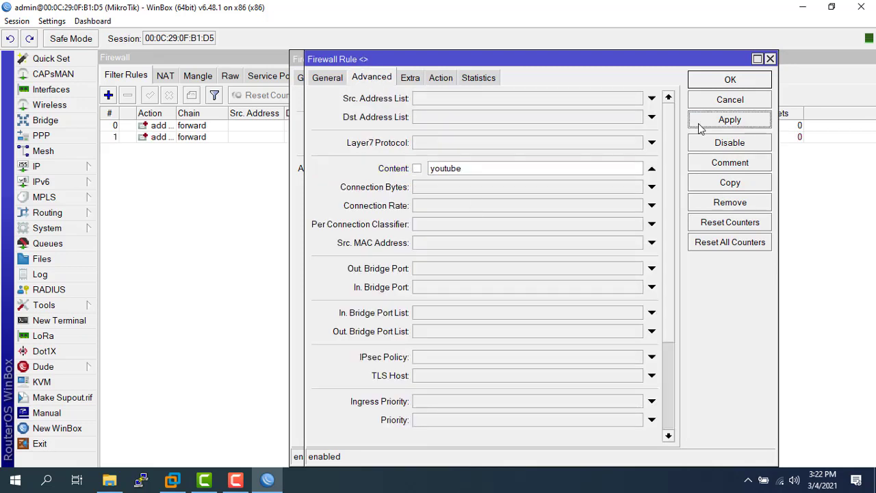
# Duplicate the youtube filter rule, change the copy's content match to googlevedio and save it
pyautogui.click(709, 183)
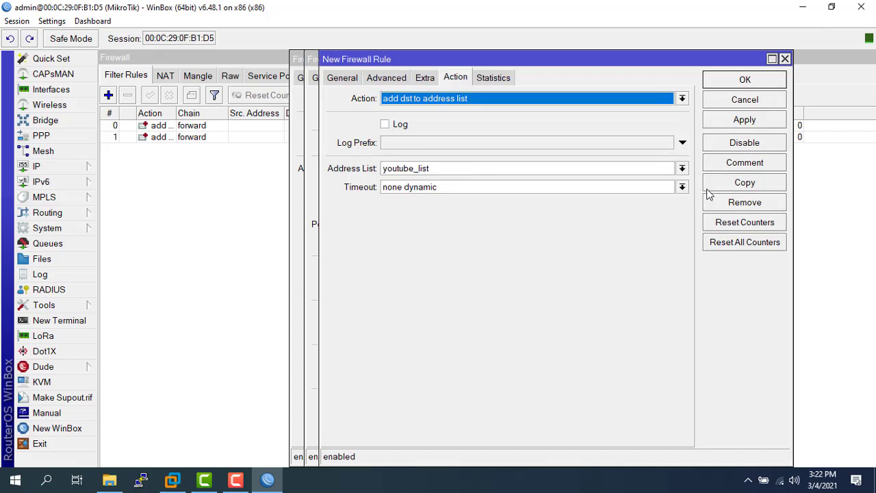
pyautogui.click(385, 78)
pyautogui.moveTo(485, 171); pyautogui.dragTo(404, 179)
pyautogui.write('googlevedio')
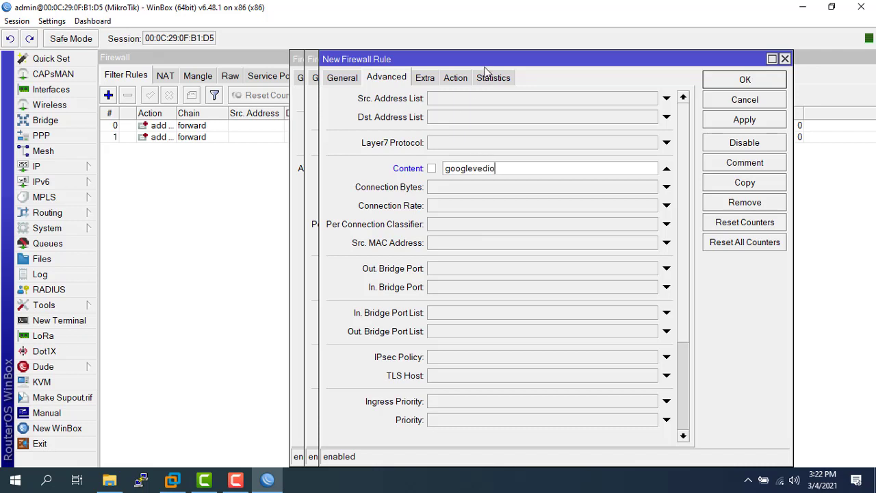
pyautogui.click(726, 124)
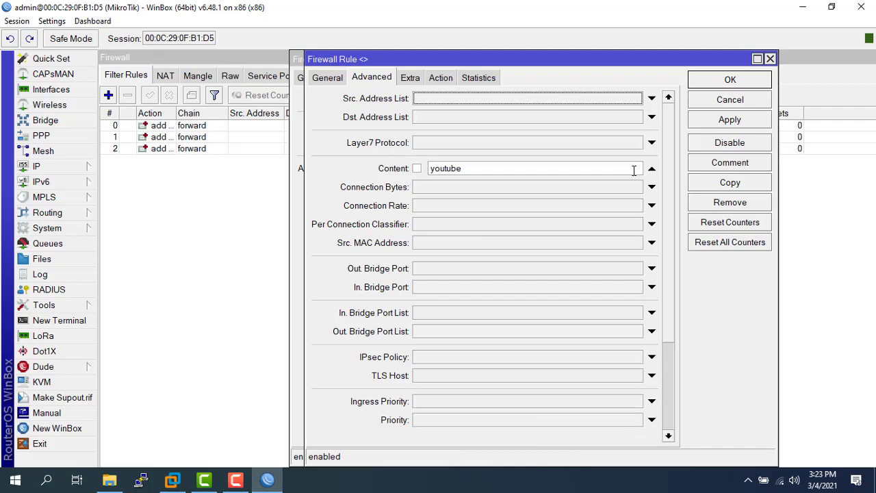
# Apply the filter rules that are still open and close their windows
pyautogui.click(717, 127)
pyautogui.click(718, 127)
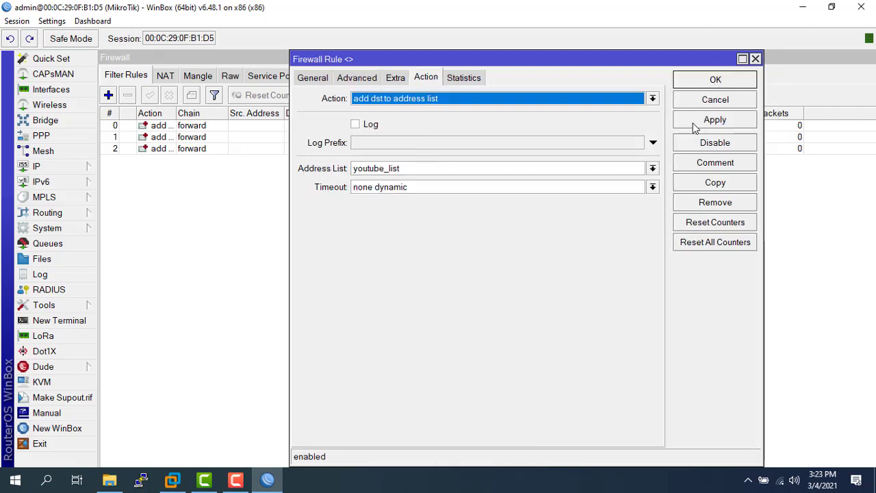
pyautogui.click(694, 127)
pyautogui.click(697, 79)
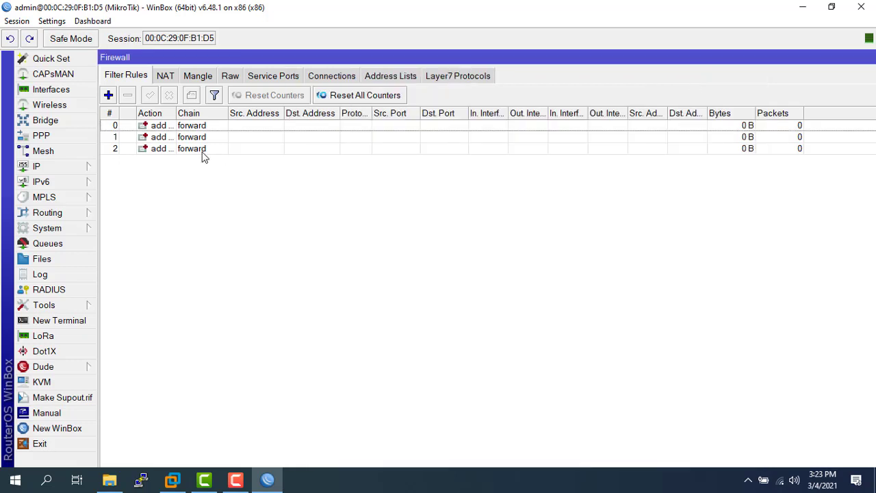
# Correct the third filter rule's content match to googlevideo, save it, and widen the Action column of the rule list
pyautogui.doubleClick(202, 151)
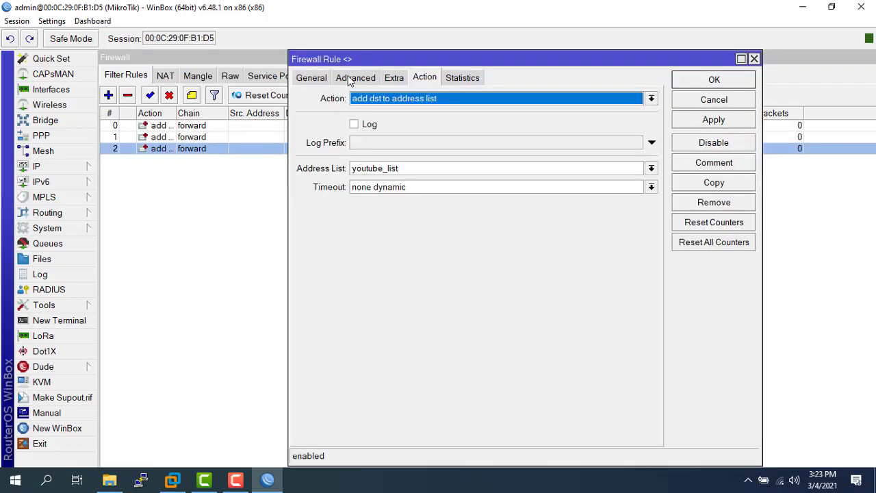
pyautogui.click(352, 78)
pyautogui.click(471, 168)
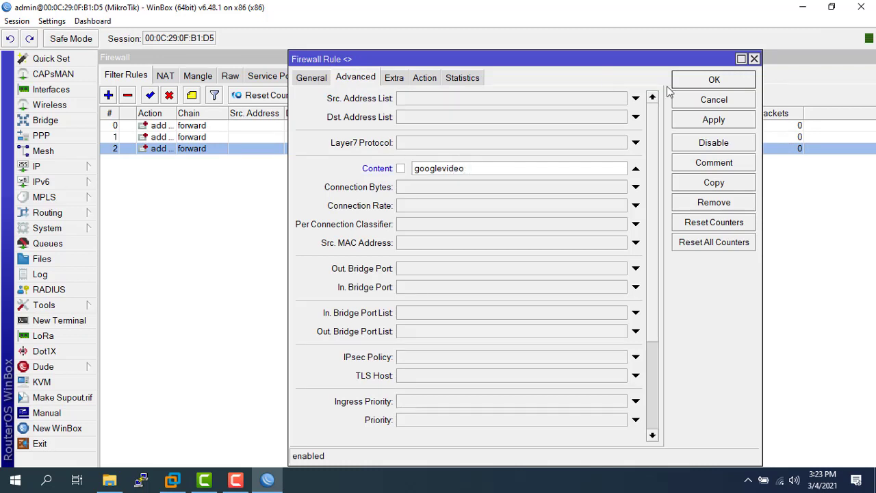
pyautogui.click(689, 121)
pyautogui.click(688, 80)
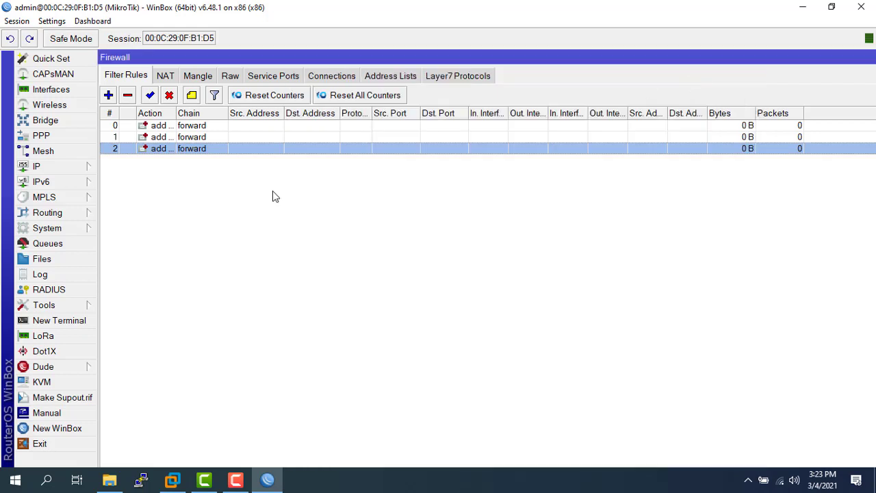
pyautogui.moveTo(176, 113); pyautogui.dragTo(254, 99)
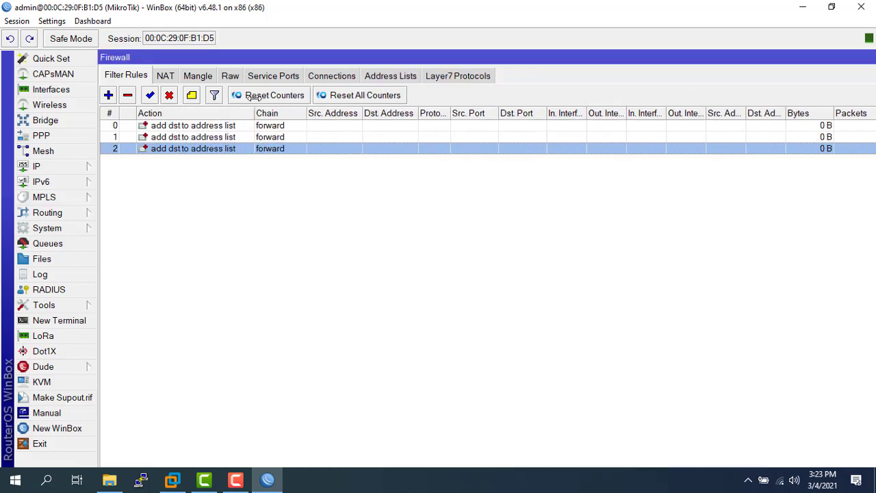
pyautogui.click(202, 127)
pyautogui.doubleClick(202, 127)
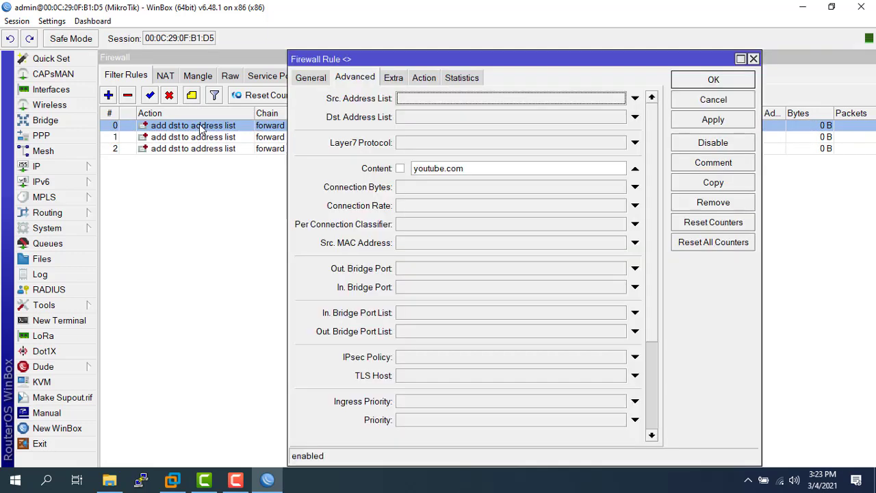
pyautogui.click(314, 80)
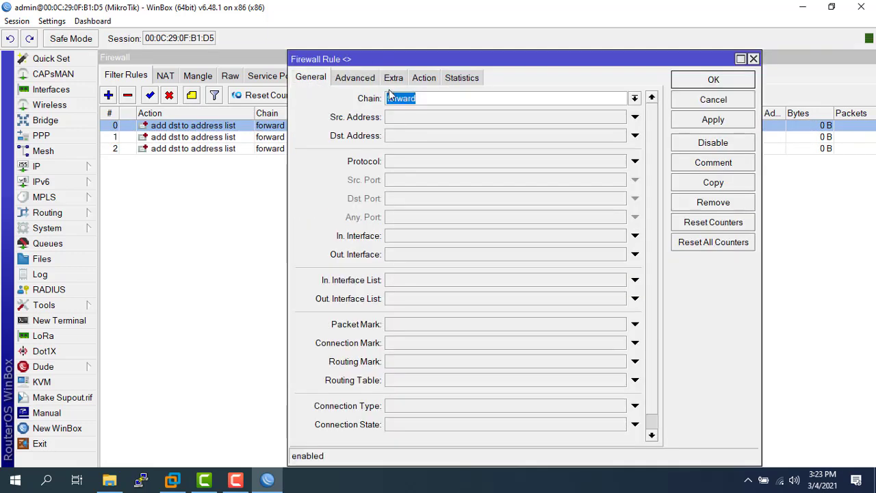
pyautogui.click(357, 78)
pyautogui.moveTo(471, 168); pyautogui.dragTo(412, 169)
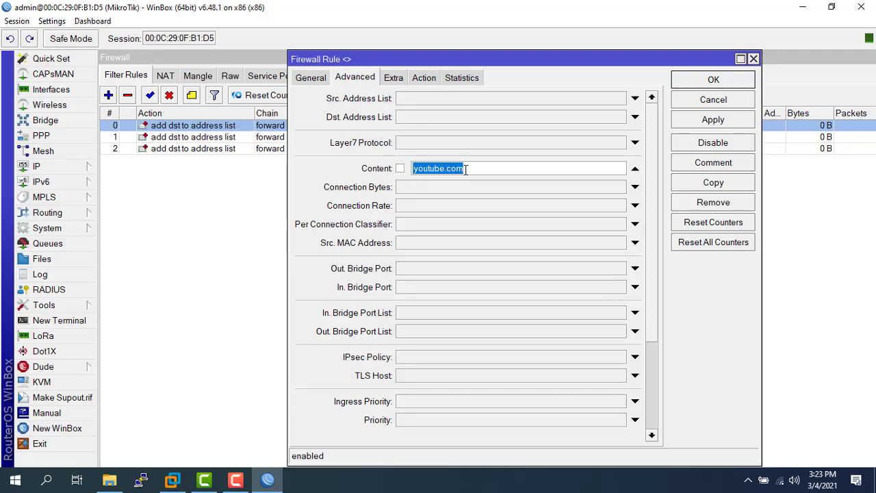
pyautogui.click(713, 182)
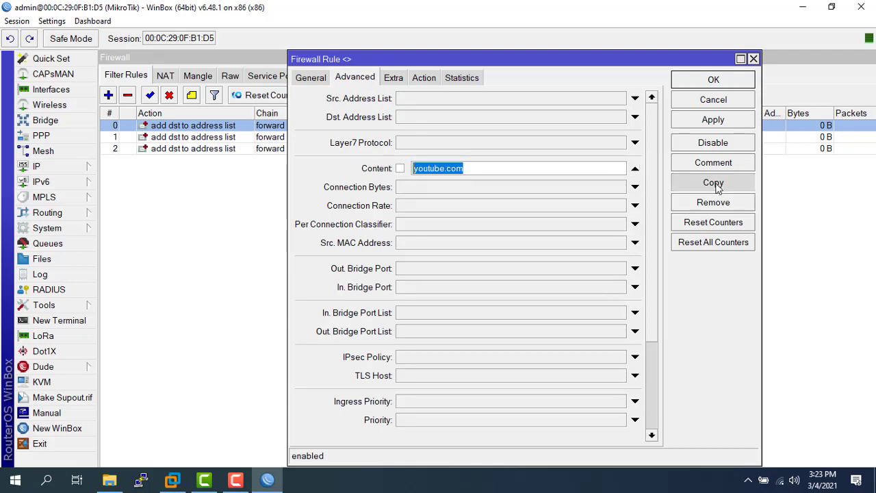
pyautogui.click(509, 172)
pyautogui.write('www.')
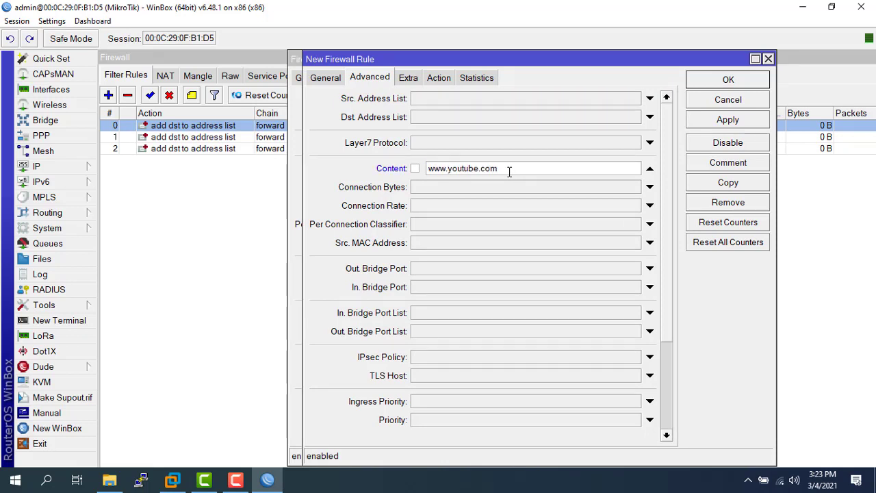
pyautogui.click(704, 121)
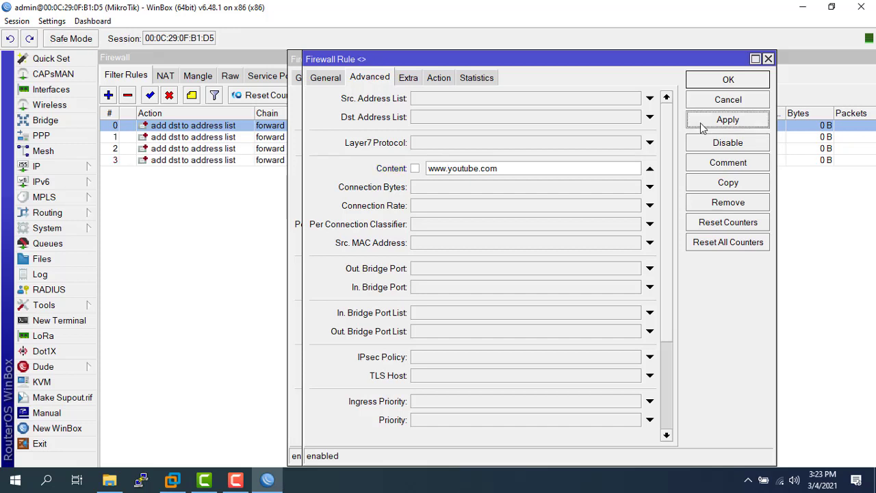
pyautogui.click(697, 81)
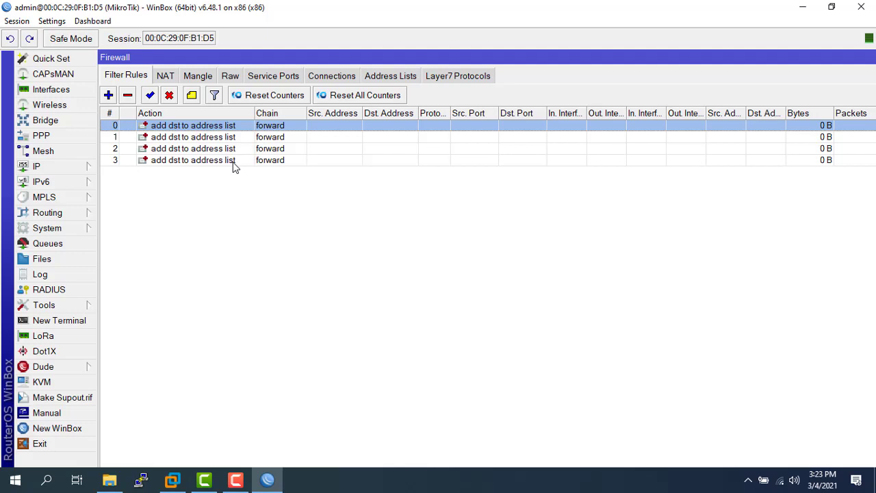
# Check the firewall address lists and start a new mangle rule in the forward chain
pyautogui.click(412, 77)
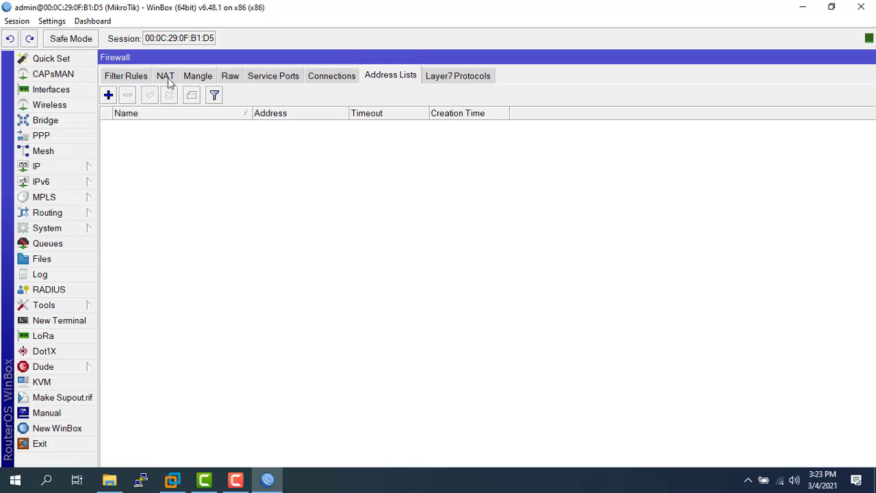
pyautogui.click(206, 83)
pyautogui.click(109, 95)
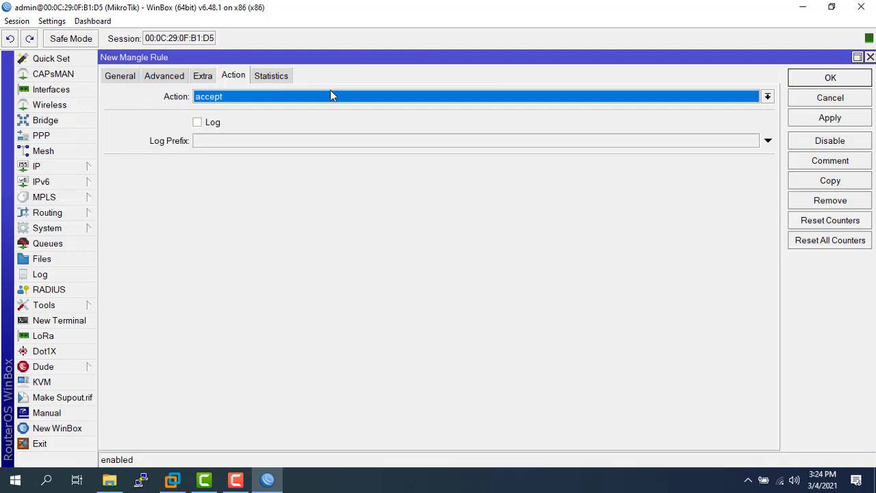
pyautogui.click(127, 74)
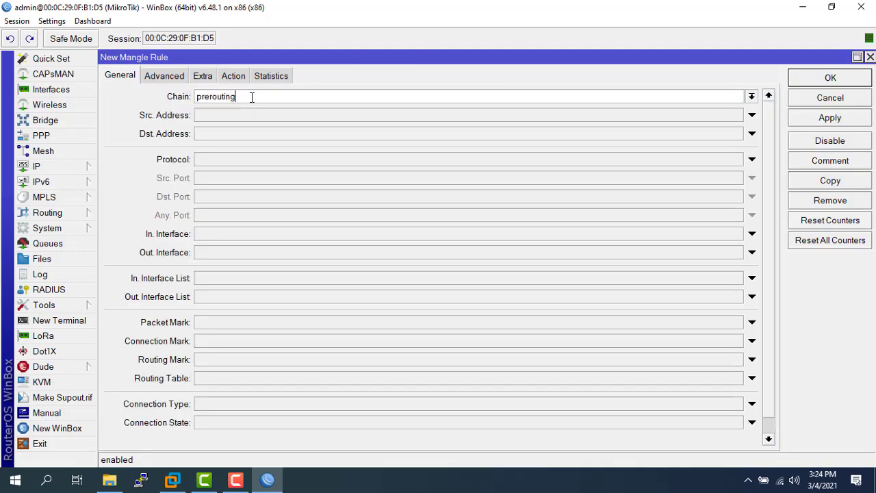
pyautogui.click(751, 97)
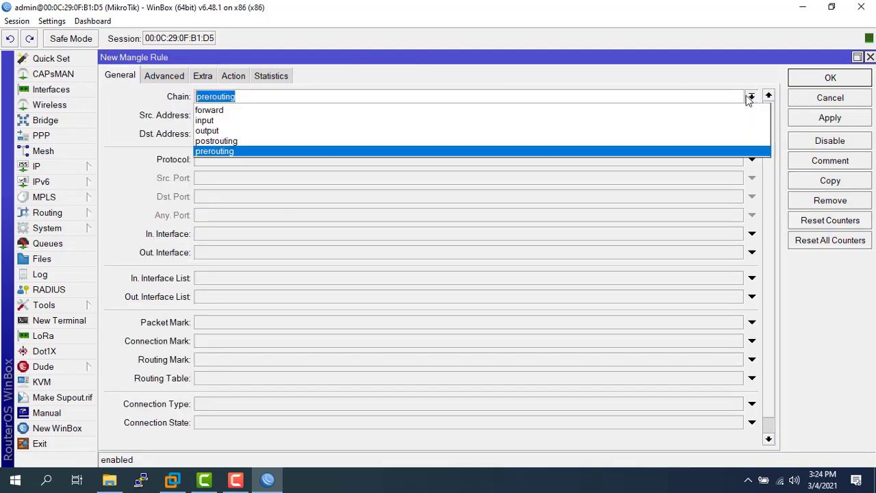
pyautogui.click(450, 110)
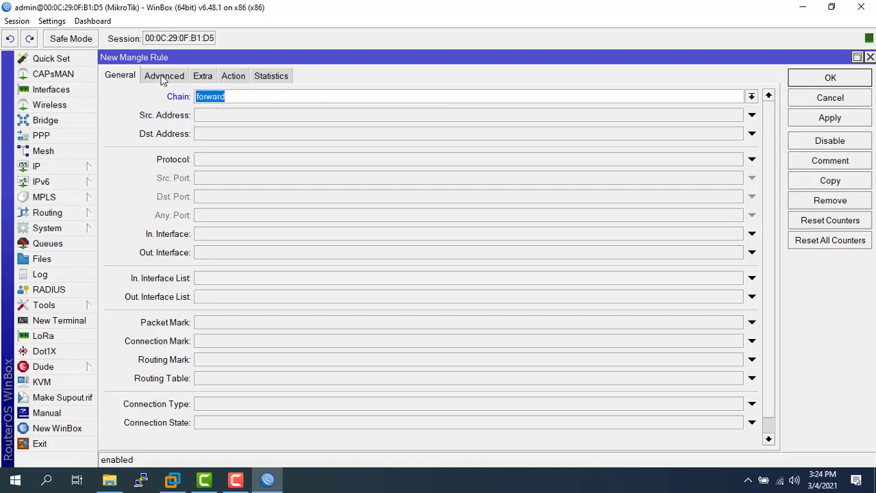
# Set the mangle rule's action to mark connection with the new connection mark Youtube_Conn and save the rule
pyautogui.click(230, 77)
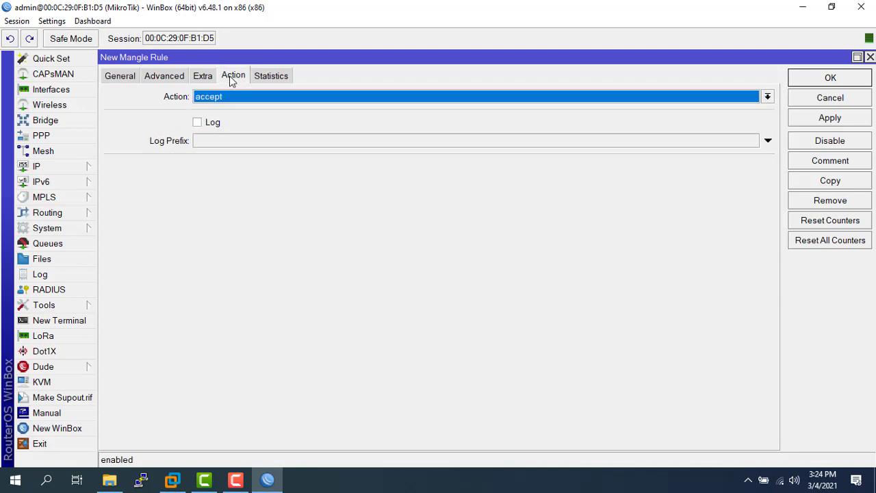
pyautogui.click(389, 97)
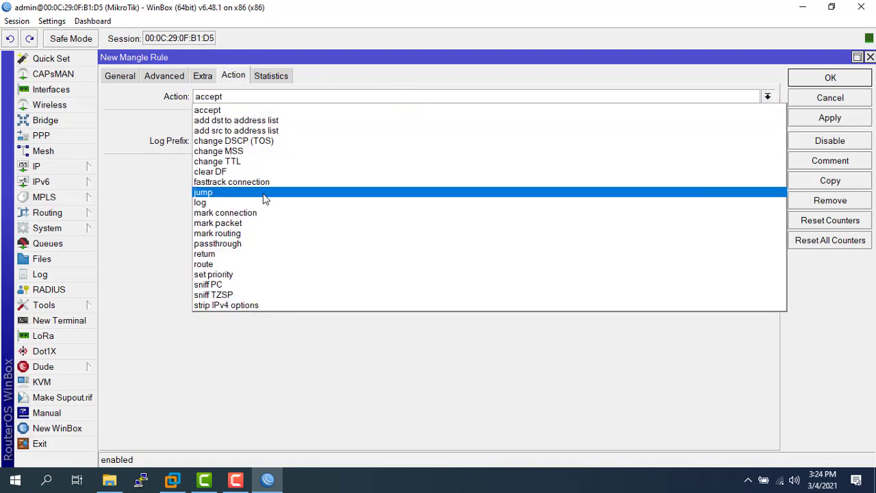
pyautogui.click(244, 213)
pyautogui.click(223, 167)
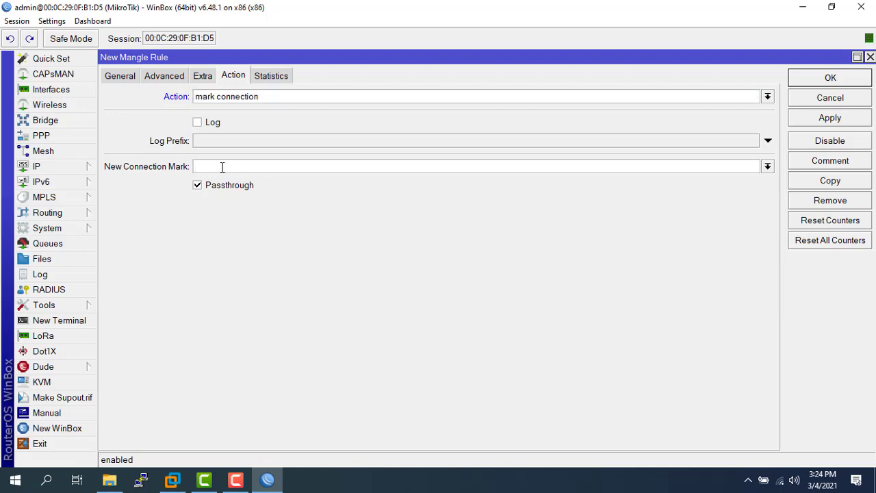
pyautogui.write('Youtube_Conn')
pyautogui.click(813, 121)
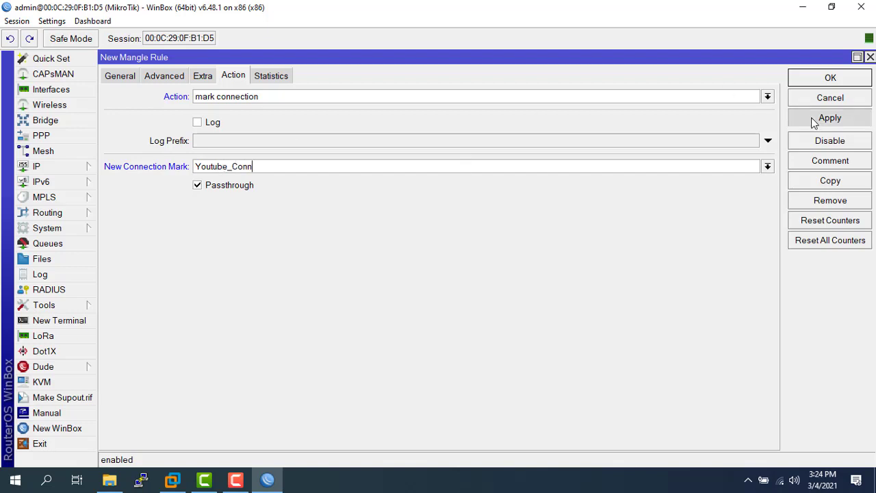
pyautogui.click(809, 80)
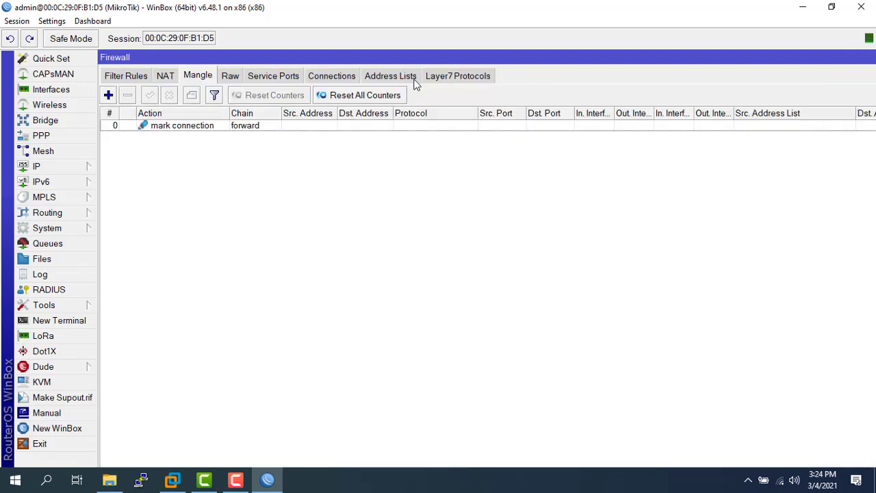
# Create a second mangle rule in the forward chain with the source address list match enabled but empty, and save it
pyautogui.click(108, 95)
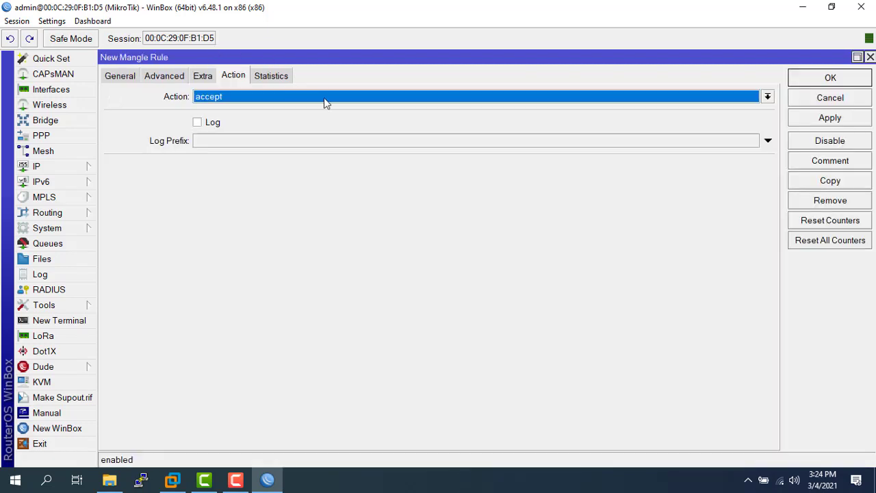
pyautogui.click(120, 76)
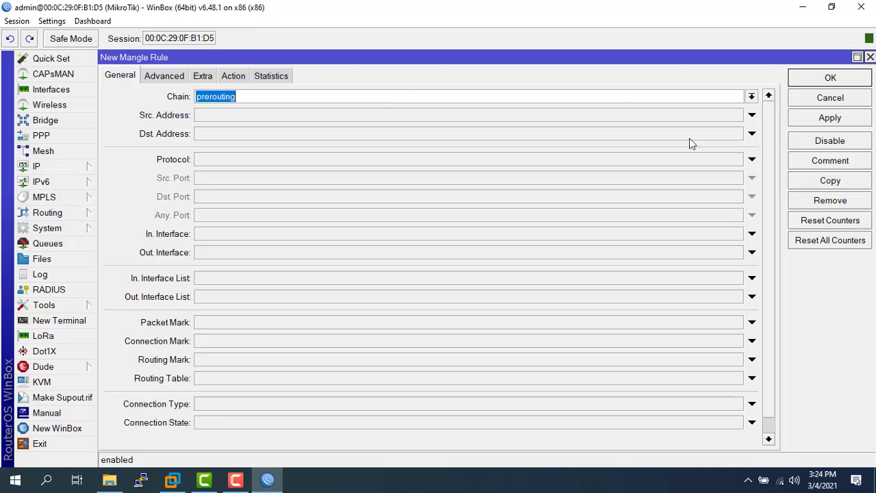
pyautogui.click(751, 97)
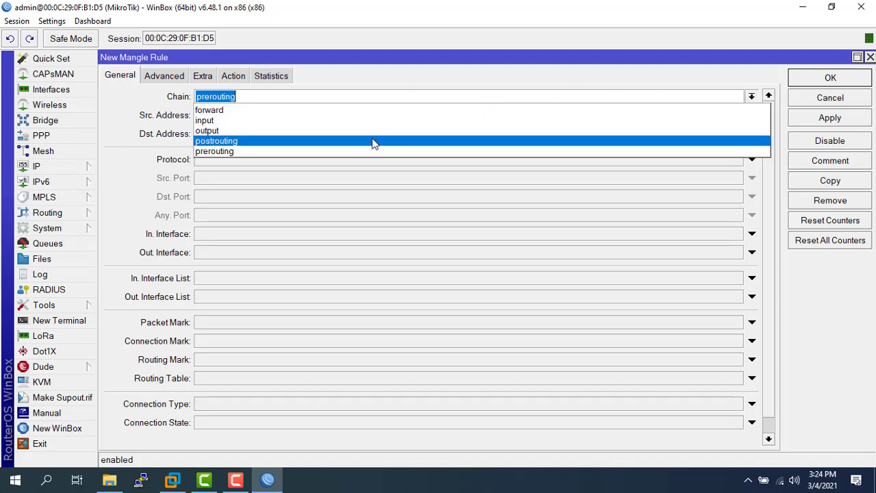
pyautogui.click(360, 110)
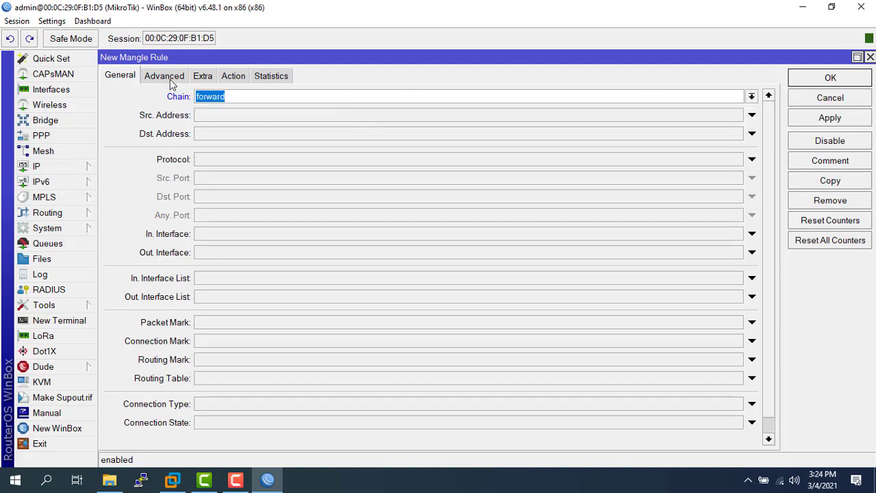
pyautogui.click(170, 78)
pyautogui.click(243, 97)
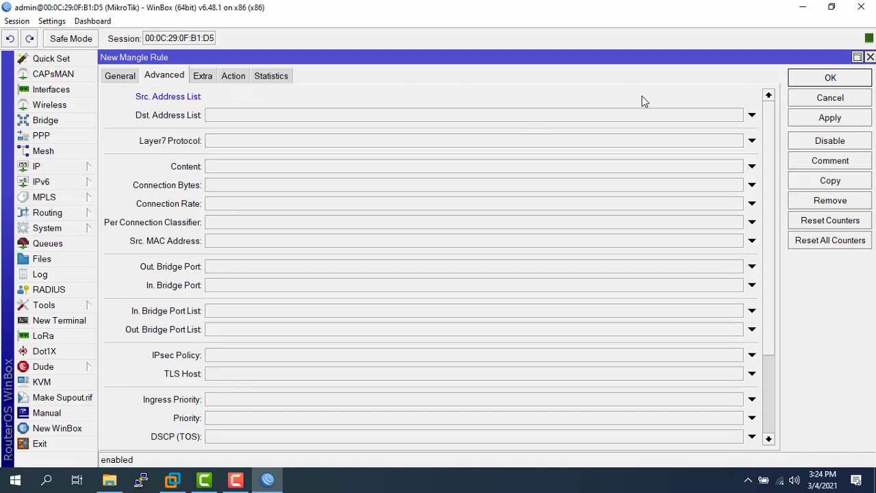
pyautogui.click(835, 115)
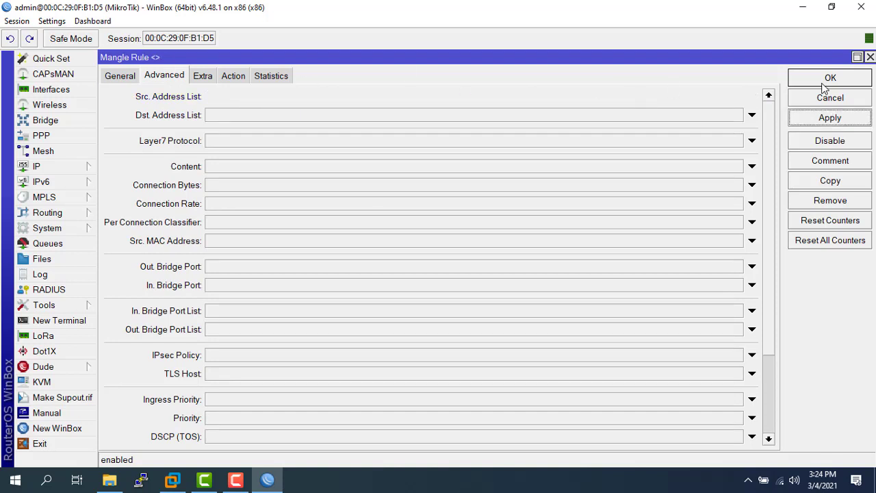
pyautogui.click(828, 79)
# Reopen the second mangle rule and set its source address list to youtube_list
pyautogui.doubleClick(203, 141)
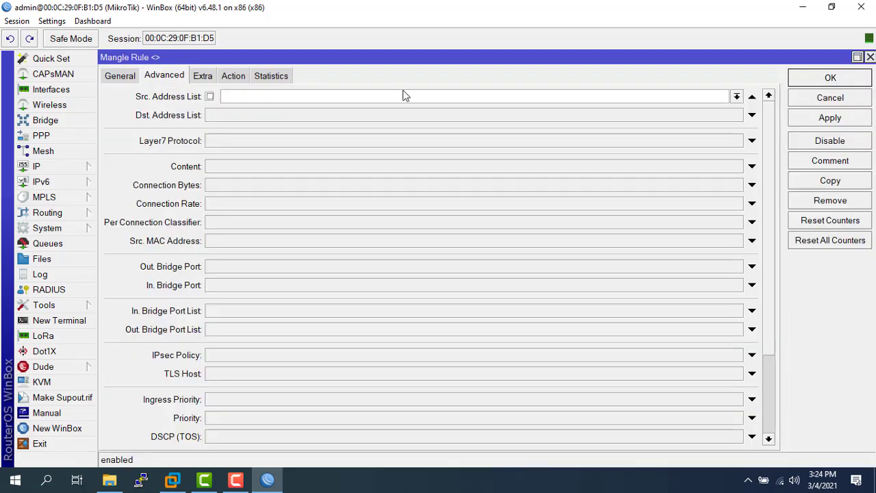
pyautogui.click(736, 96)
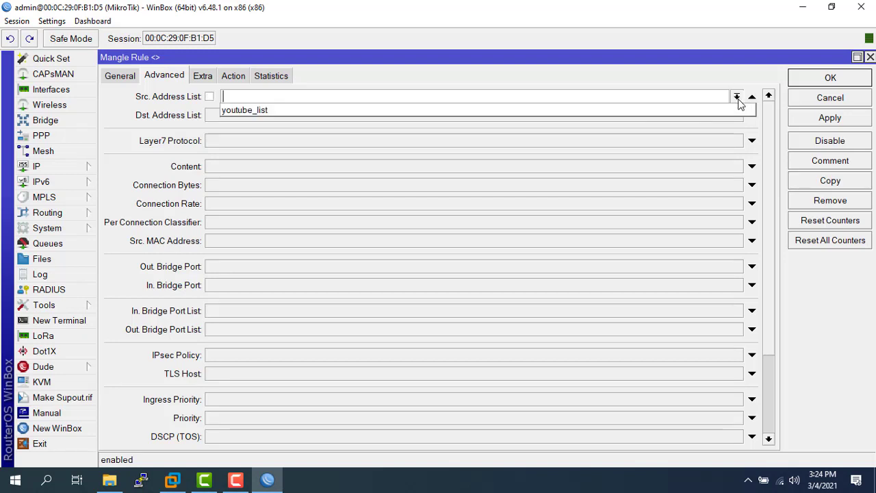
pyautogui.click(492, 113)
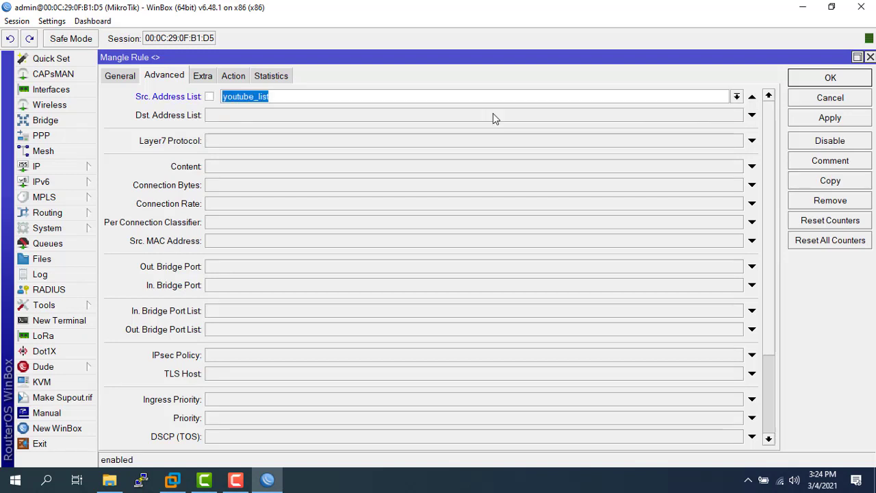
# Set the second mangle rule's action to mark packet with the new packet mark Youtube_Pkt and disable passthrough
pyautogui.click(239, 78)
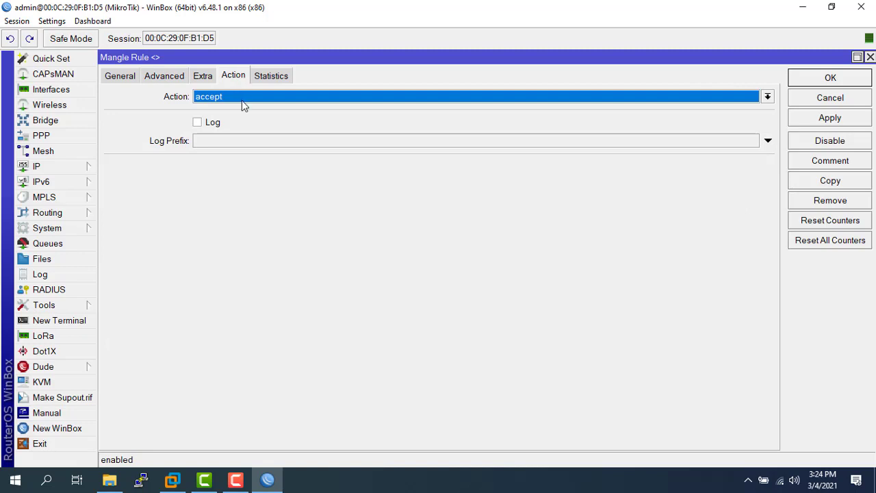
pyautogui.click(242, 101)
pyautogui.click(239, 227)
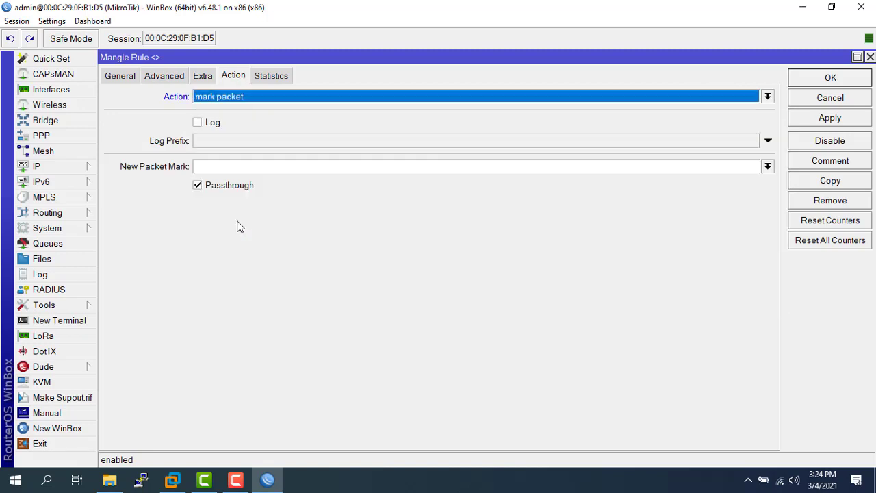
pyautogui.click(240, 167)
pyautogui.write('Y')
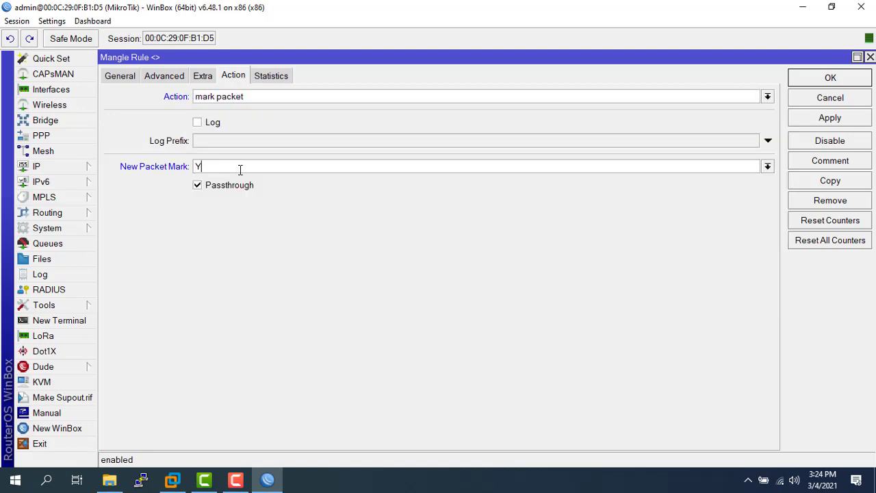
pyautogui.write('outub')
pyautogui.write('e_Ph')
pyautogui.write('t')
pyautogui.click(197, 185)
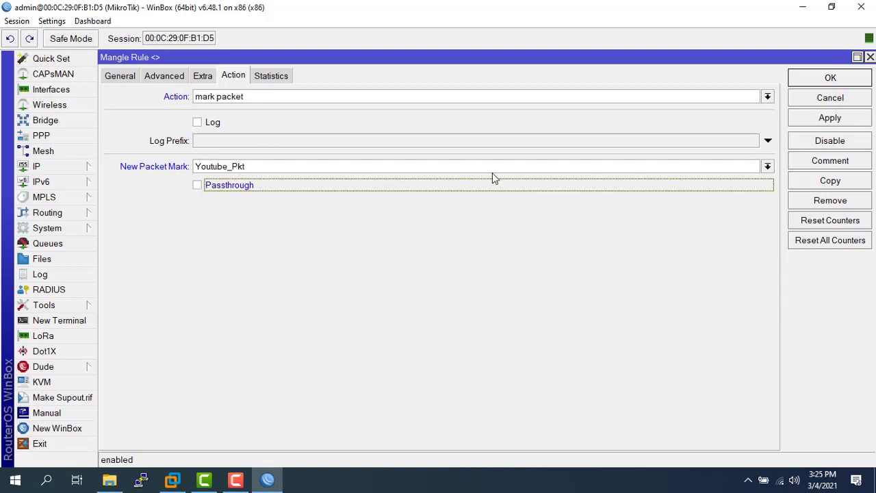
# Enable the connection mark match on the packet-marking rule, leave it empty, and save the rule
pyautogui.click(124, 80)
pyautogui.click(215, 345)
pyautogui.click(815, 120)
pyautogui.click(814, 81)
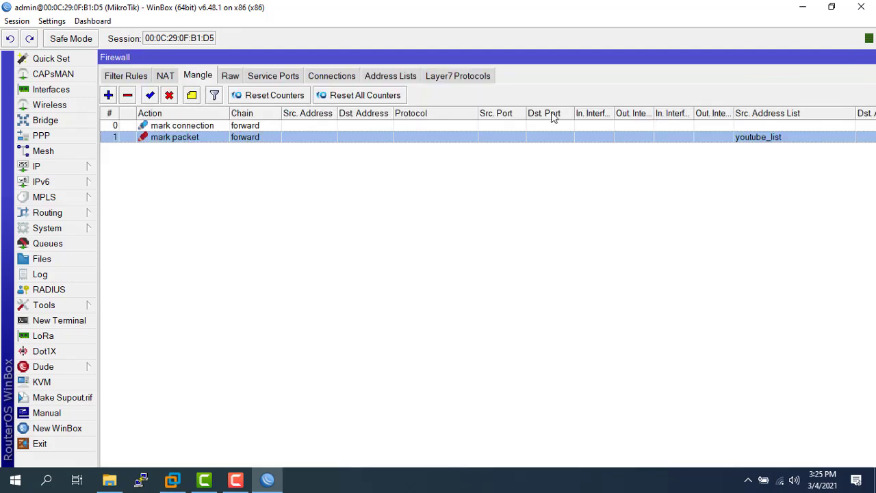
# Reopen the mark packet rule, set its connection mark to Youtube_Conn, review its action and source address list, and save it
pyautogui.doubleClick(215, 138)
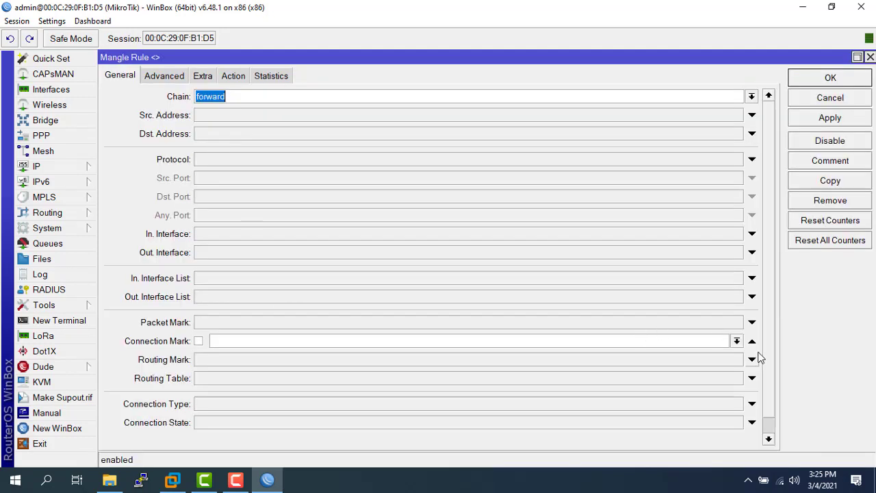
pyautogui.click(736, 341)
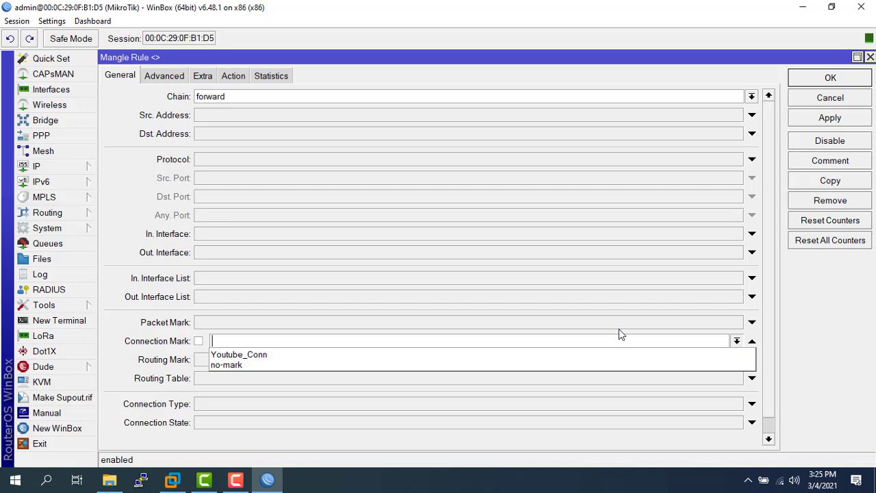
pyautogui.click(305, 355)
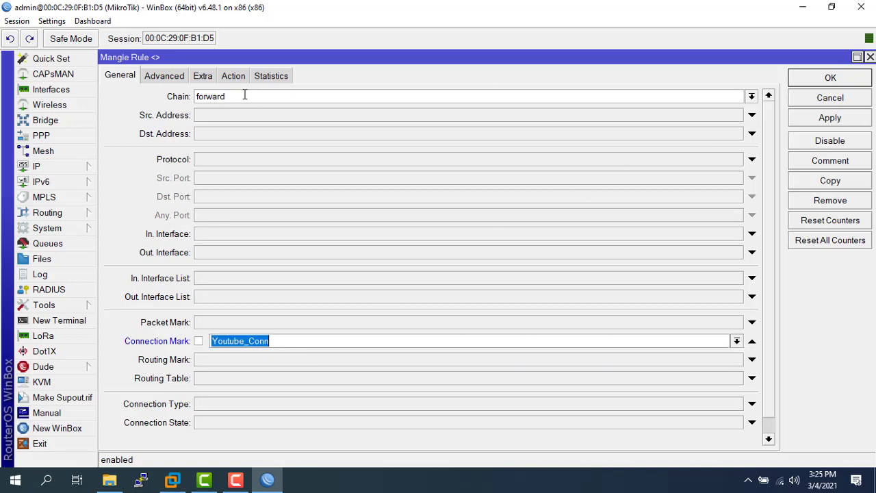
pyautogui.click(233, 76)
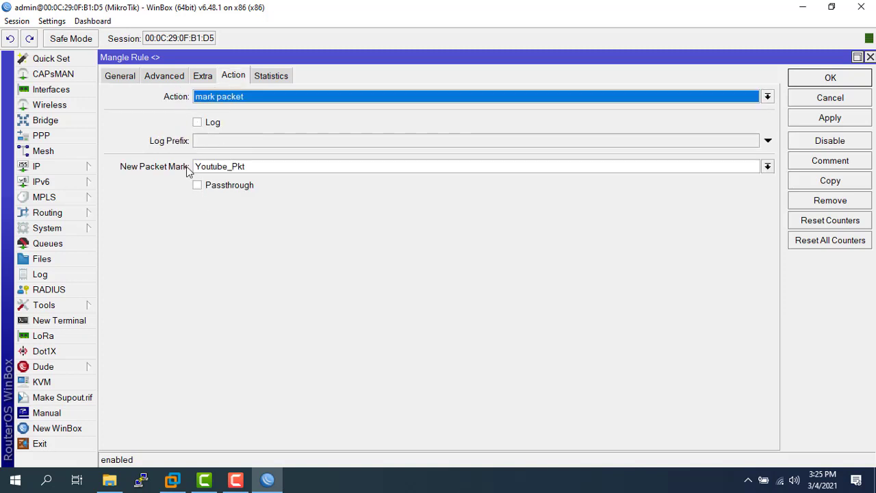
pyautogui.click(153, 80)
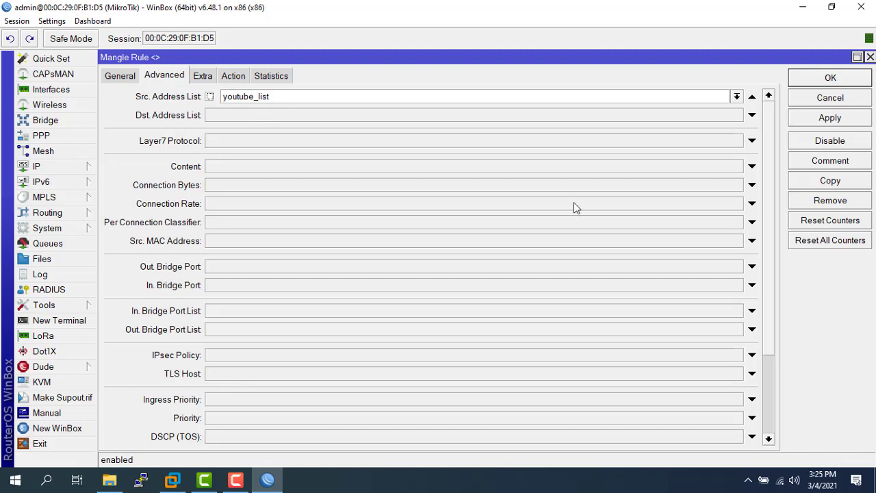
pyautogui.click(814, 82)
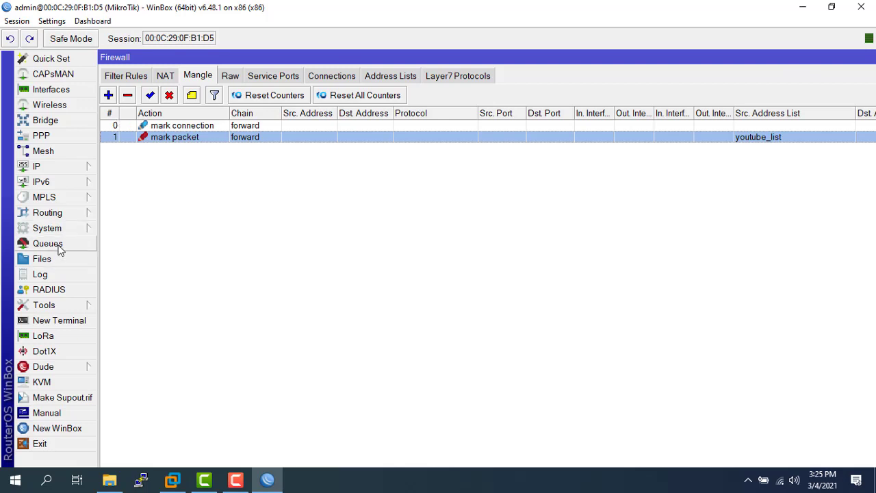
# Check the address range of the existing IP pool
pyautogui.click(41, 168)
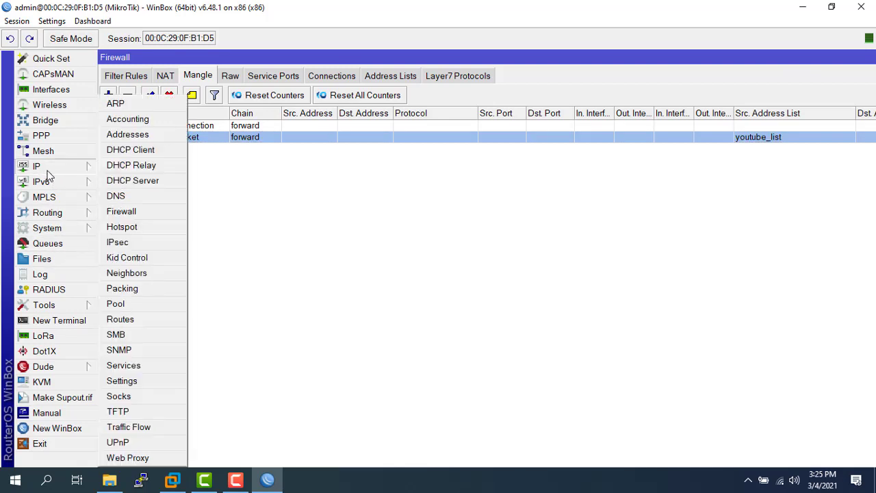
pyautogui.click(116, 304)
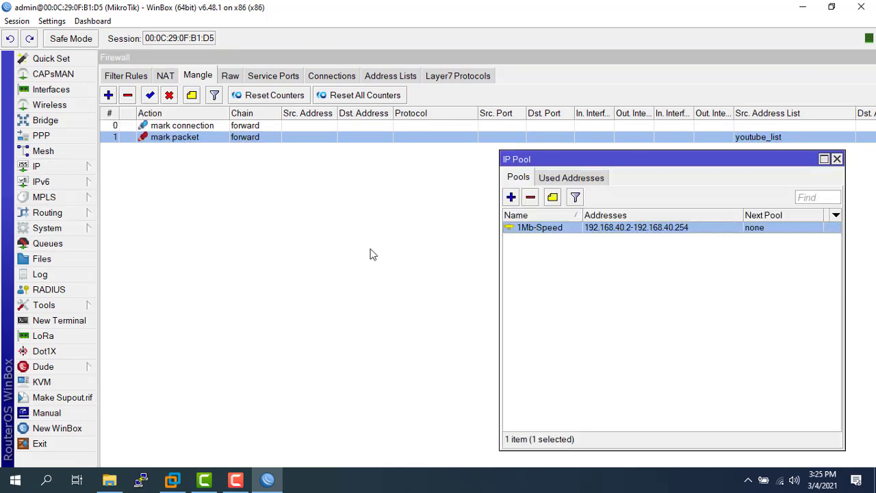
pyautogui.click(836, 159)
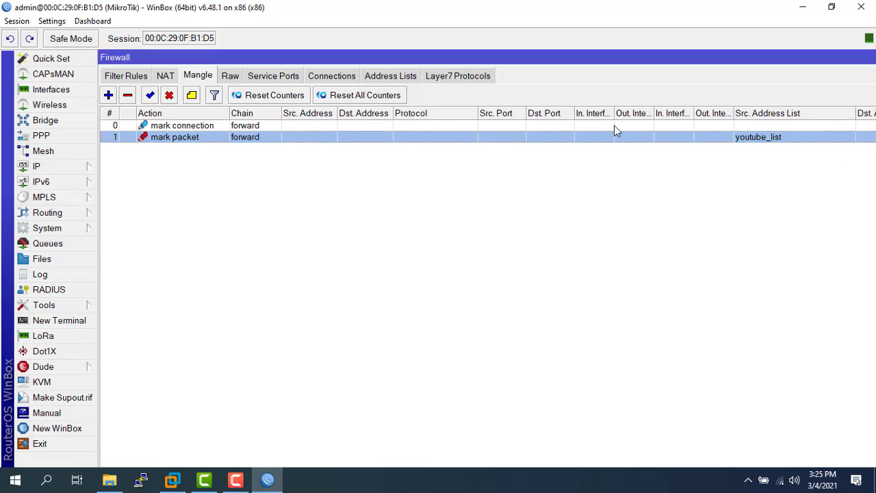
pyautogui.click(55, 167)
# Create a queue type 2Mb_D of kind pcq with rate 2M and the destination address classifier
pyautogui.click(55, 244)
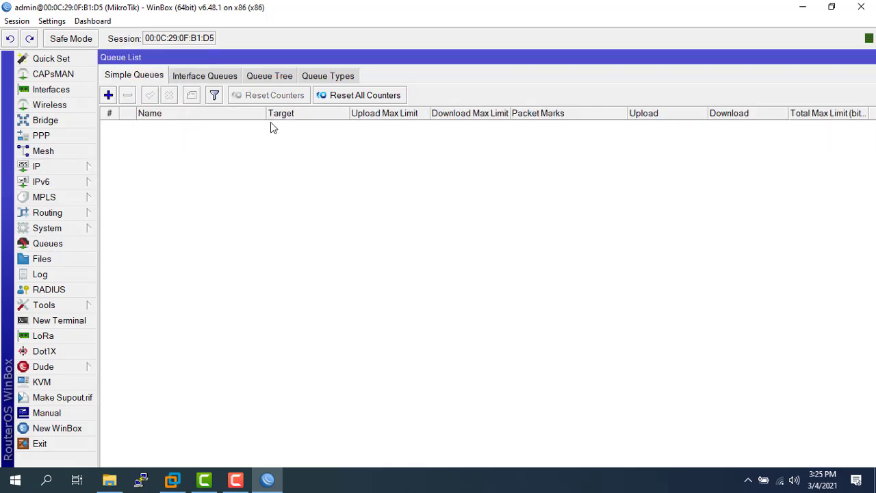
pyautogui.click(340, 77)
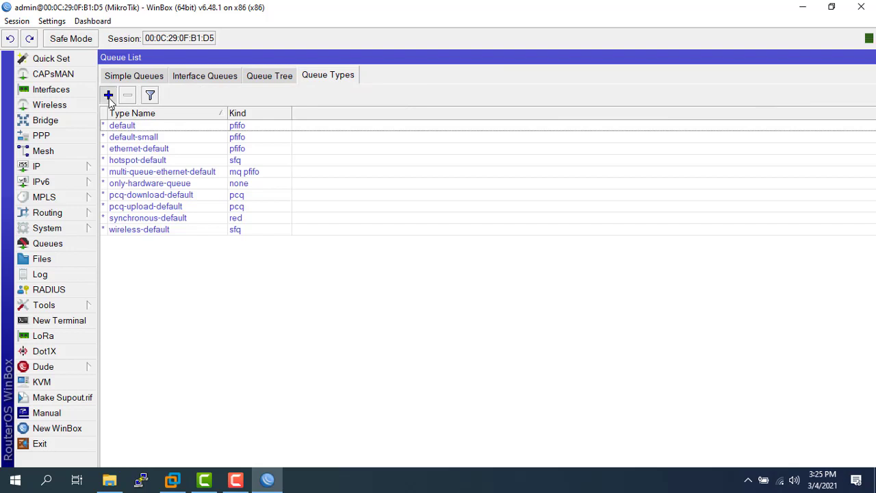
pyautogui.click(108, 96)
pyautogui.write('2Mb_D')
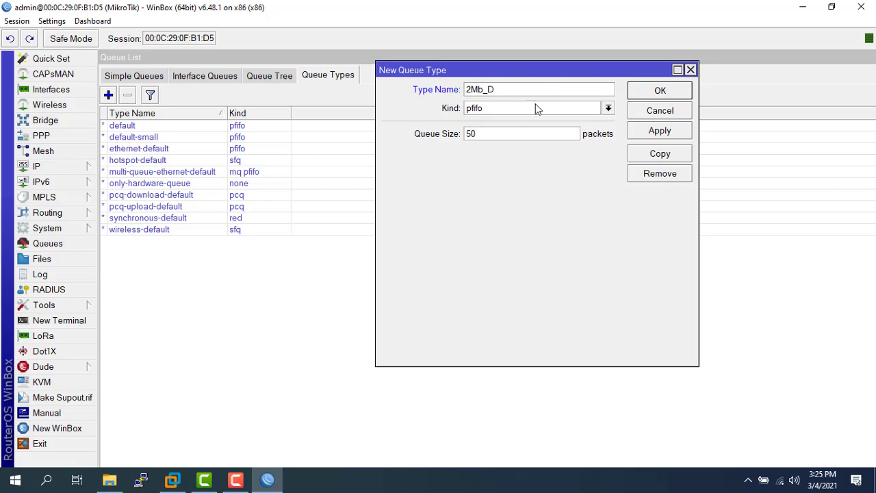
pyautogui.click(530, 110)
pyautogui.click(486, 153)
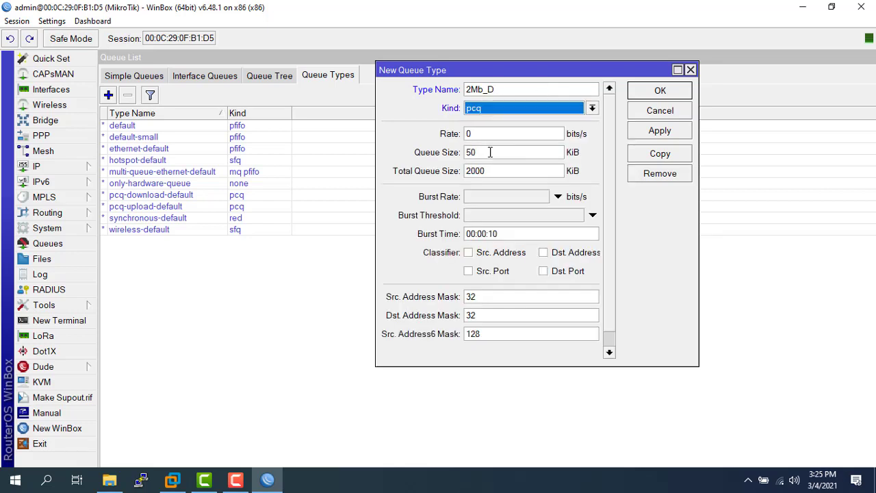
pyautogui.doubleClick(490, 134)
pyautogui.write('2M')
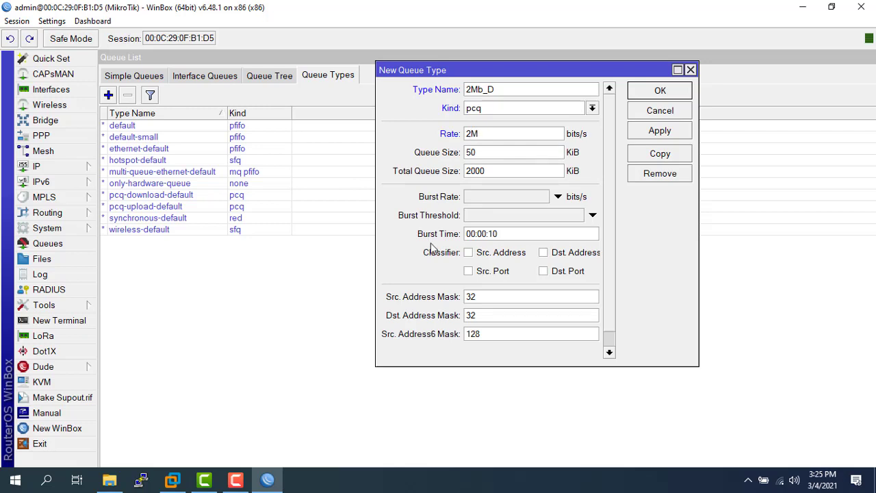
pyautogui.click(544, 253)
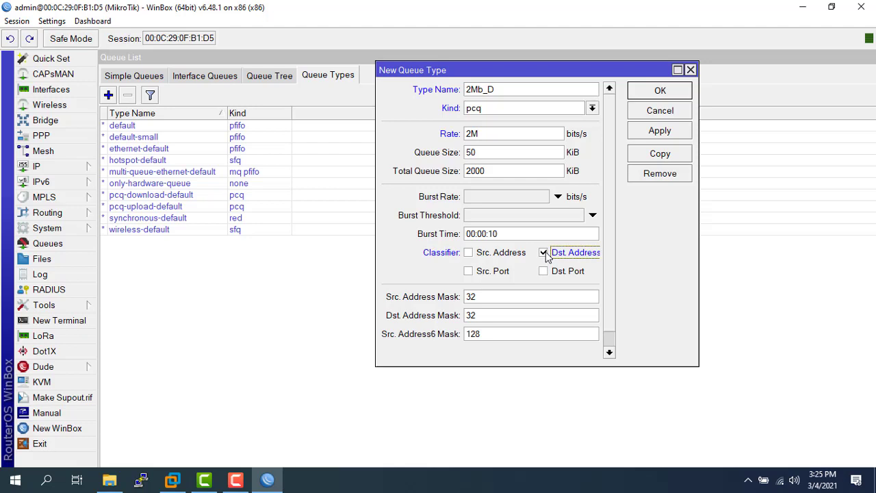
pyautogui.click(647, 132)
# Copy the 2Mb_D queue type as 2Mb_U, switch its classifier from destination to source address, and save both
pyautogui.click(647, 157)
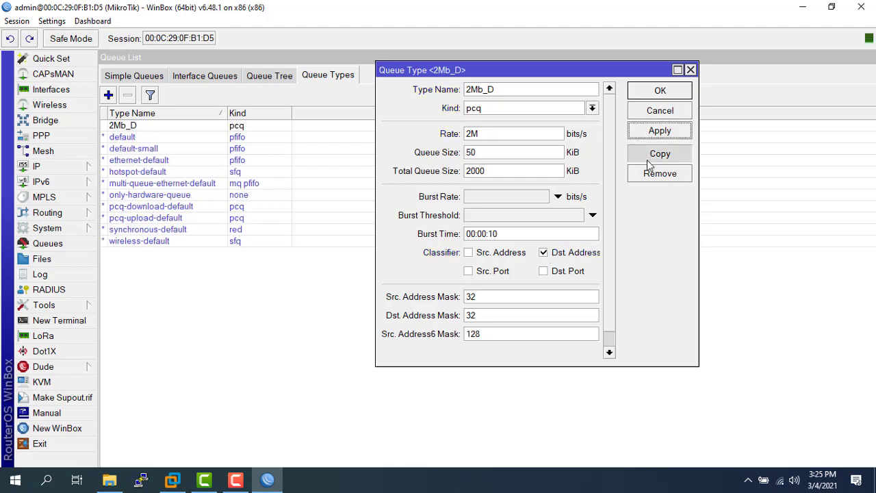
pyautogui.write('2mB')
pyautogui.press('BackSpace')
pyautogui.press('BackSpace')
pyautogui.press('BackSpace')
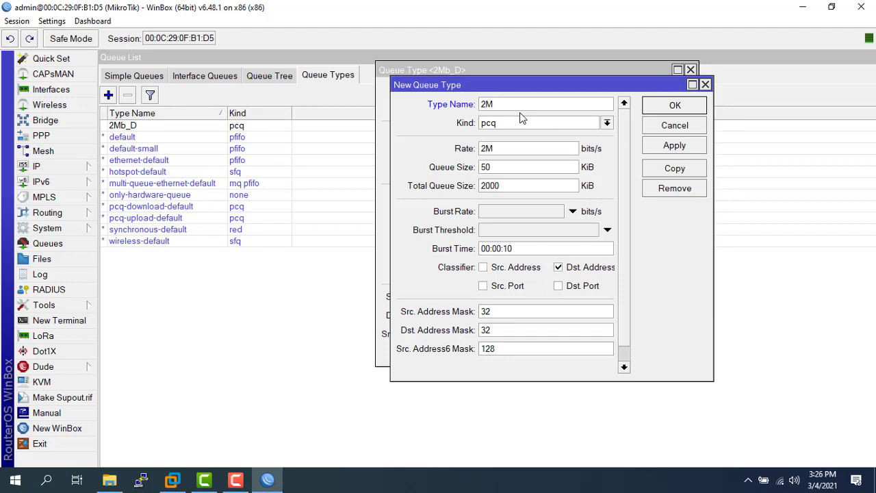
pyautogui.write('U')
pyautogui.click(560, 269)
pyautogui.click(495, 272)
pyautogui.click(665, 149)
pyautogui.click(669, 108)
pyautogui.click(660, 92)
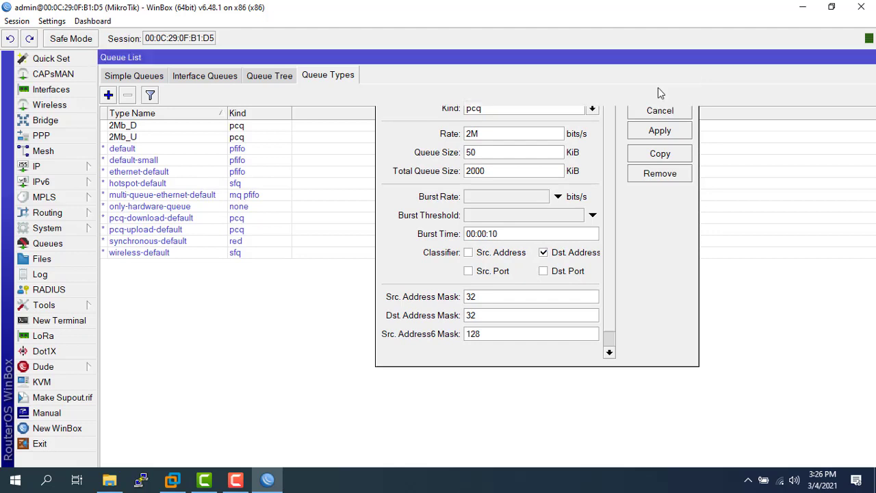
# Start a new simple queue named Youtube Package with the target 192.168.40.0/24
pyautogui.click(148, 76)
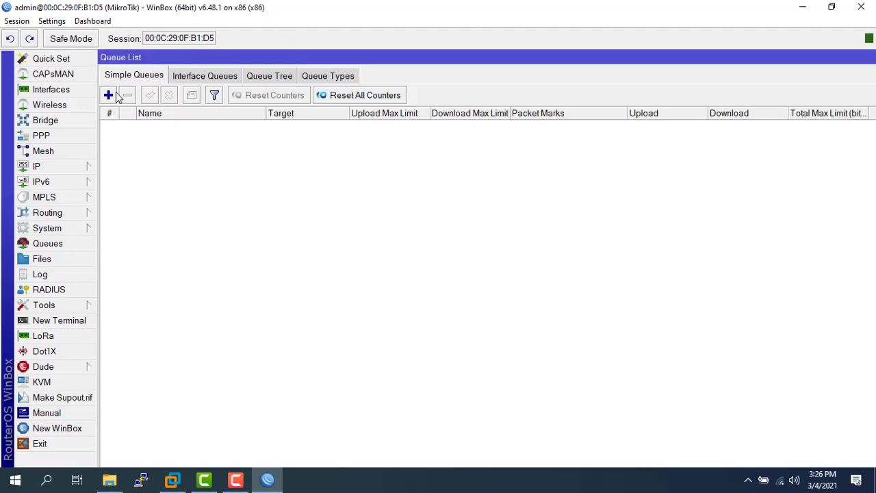
pyautogui.click(107, 96)
pyautogui.click(161, 117)
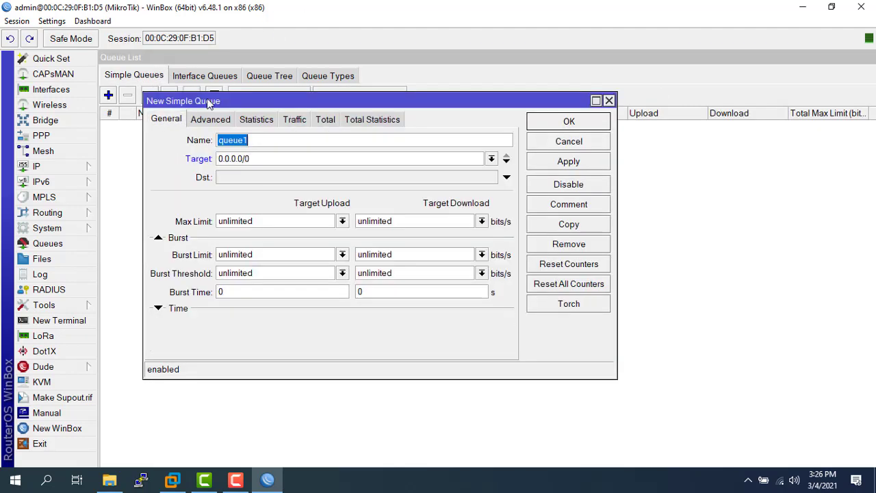
pyautogui.write('d1')
pyautogui.press('BackSpace')
pyautogui.press('BackSpace')
pyautogui.write('Yout')
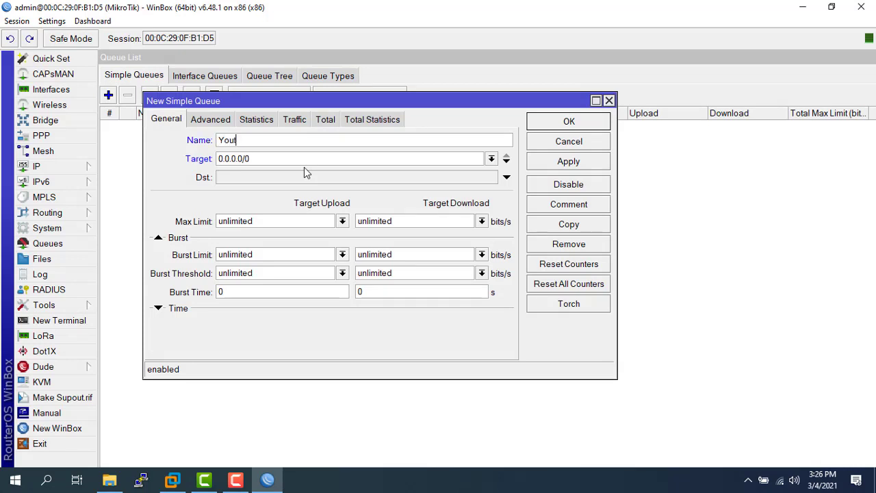
pyautogui.write('ube Package')
pyautogui.press('Tab')
pyautogui.write('192.168.40.0/24')
pyautogui.moveTo(291, 159); pyautogui.dragTo(190, 159)
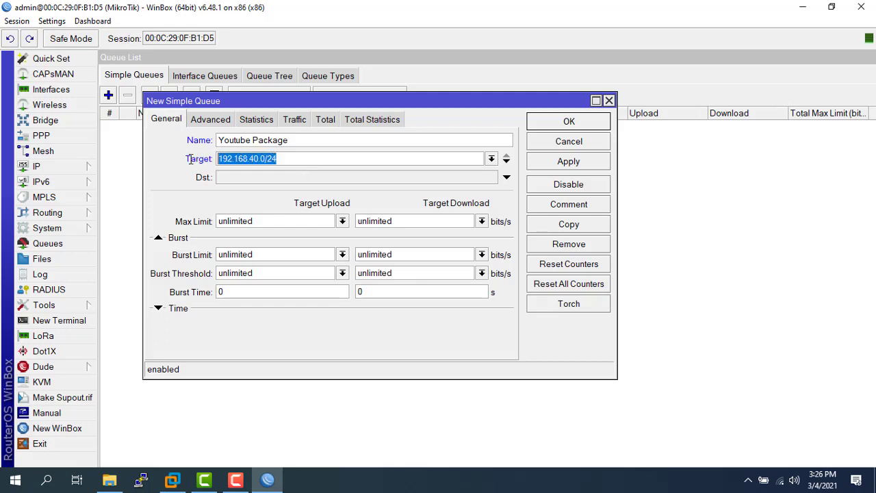
# Assign packet mark Youtube_Pkt, upload queue type 2Mb_U and download queue type 2Mb_D to the simple queue, and save it
pyautogui.click(218, 119)
pyautogui.click(236, 141)
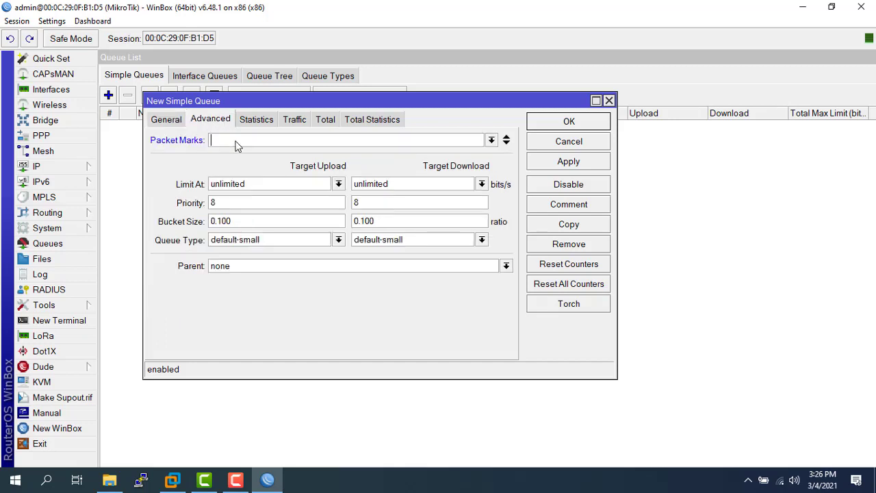
pyautogui.click(492, 139)
pyautogui.click(280, 168)
pyautogui.click(338, 239)
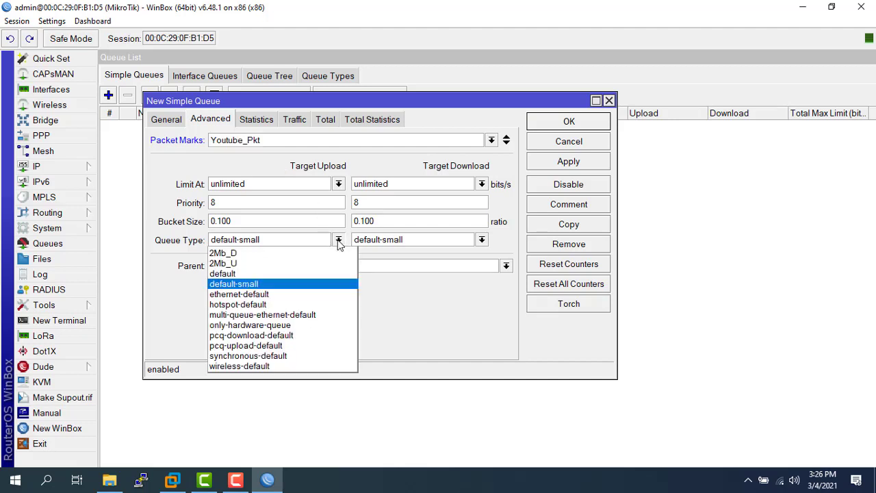
pyautogui.click(246, 264)
pyautogui.click(482, 240)
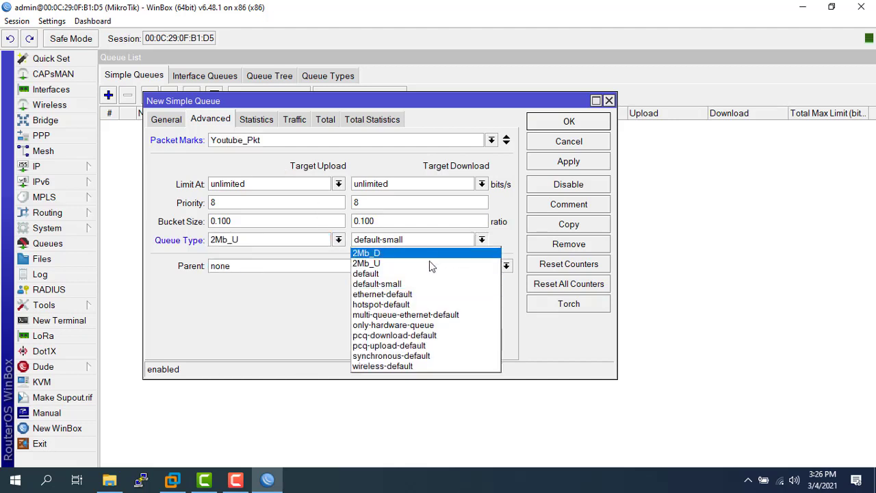
pyautogui.click(404, 253)
pyautogui.click(576, 164)
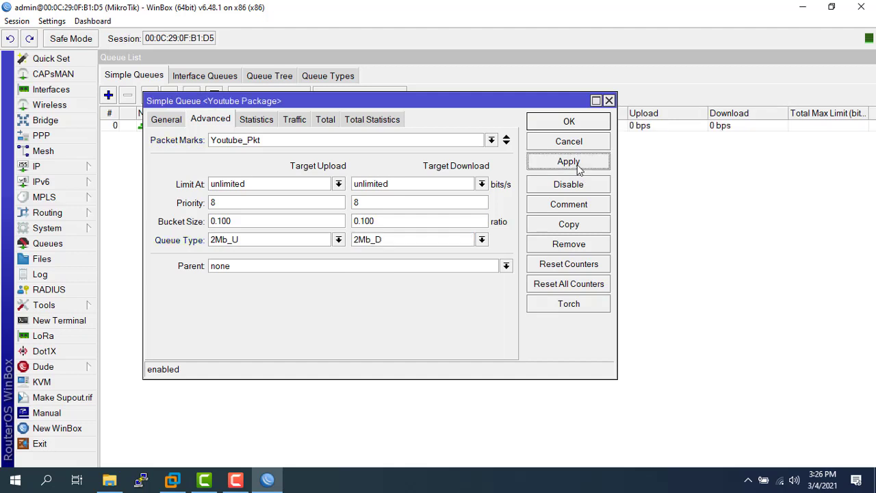
pyautogui.click(572, 125)
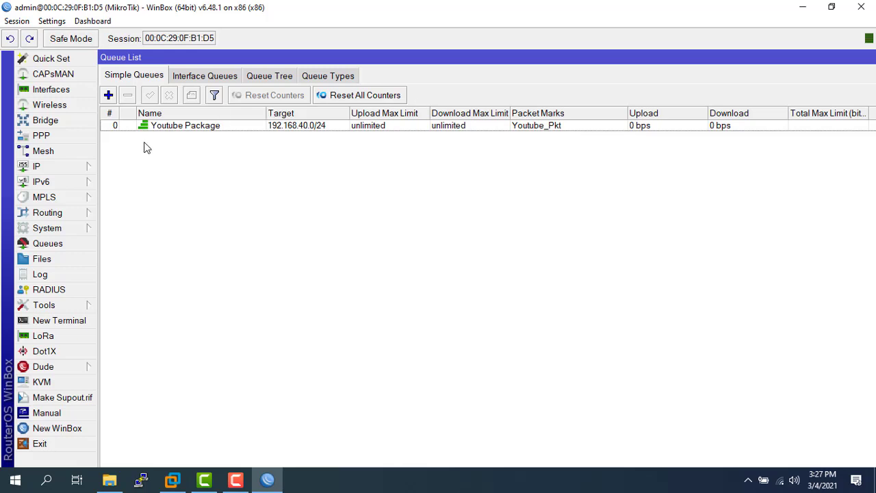
# Copy the 1Mb-Speed IP pool as 2Mb-Speed with the address range 192.168.50.2-192.168.50.254, and save both pools
pyautogui.click(81, 166)
pyautogui.click(116, 304)
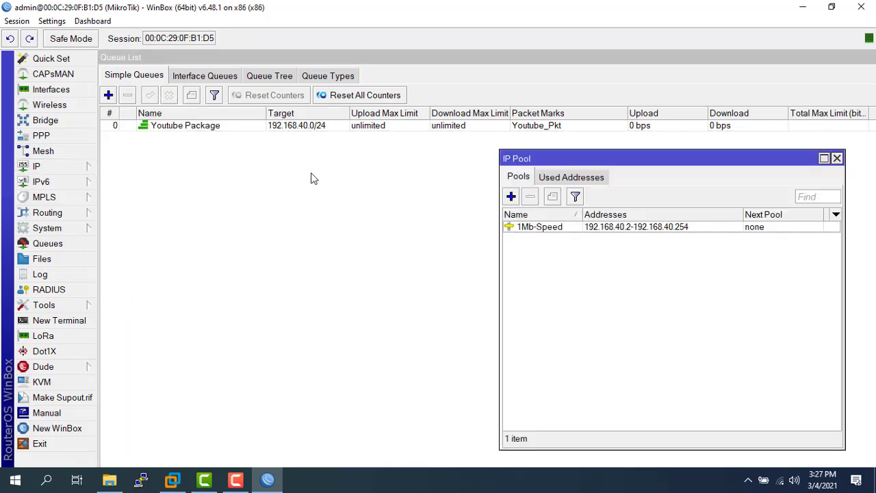
pyautogui.doubleClick(544, 229)
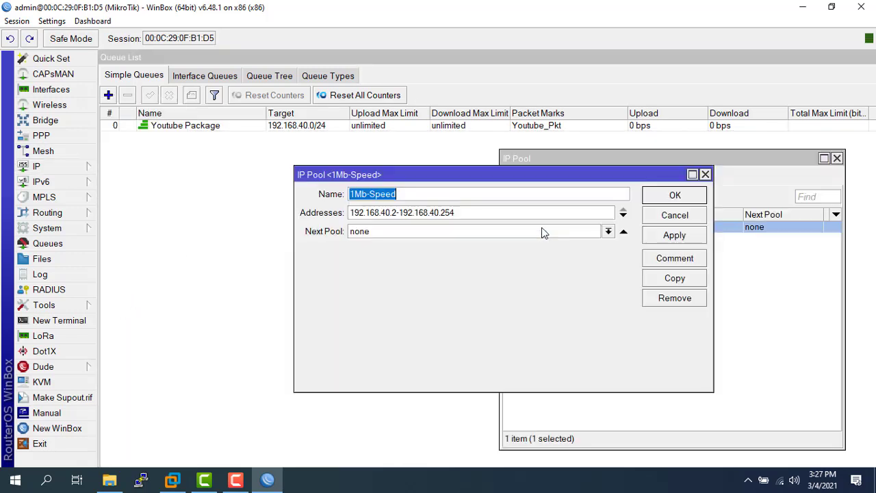
pyautogui.click(675, 281)
pyautogui.write('2Mb-Speed')
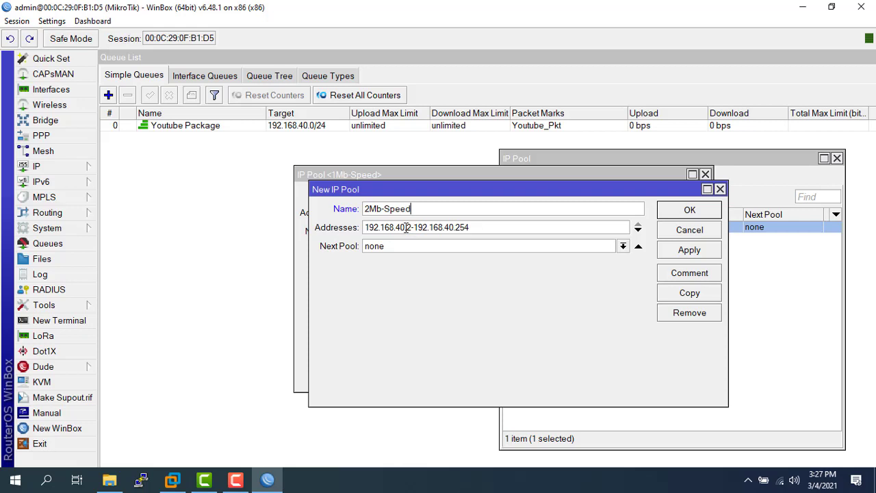
pyautogui.click(401, 228)
pyautogui.press('BackSpace')
pyautogui.write('5')
pyautogui.click(678, 252)
pyautogui.click(675, 210)
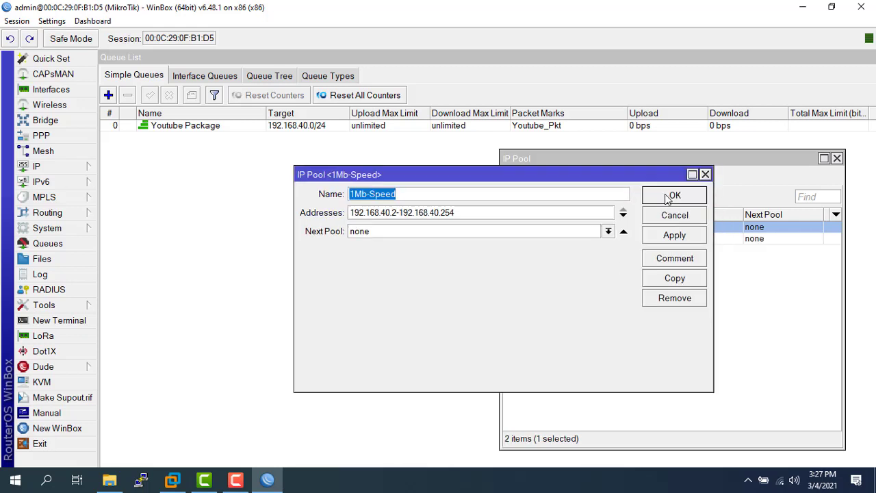
pyautogui.click(667, 197)
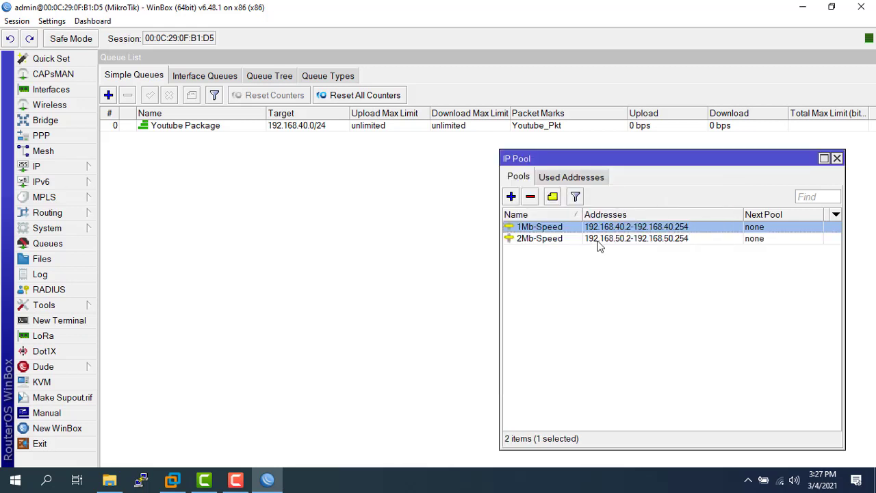
# Copy the firewall's srcnat masquerade rule, set the copy's source address to 192.168.50.0/24, and save both NAT rules
pyautogui.click(51, 168)
pyautogui.click(121, 212)
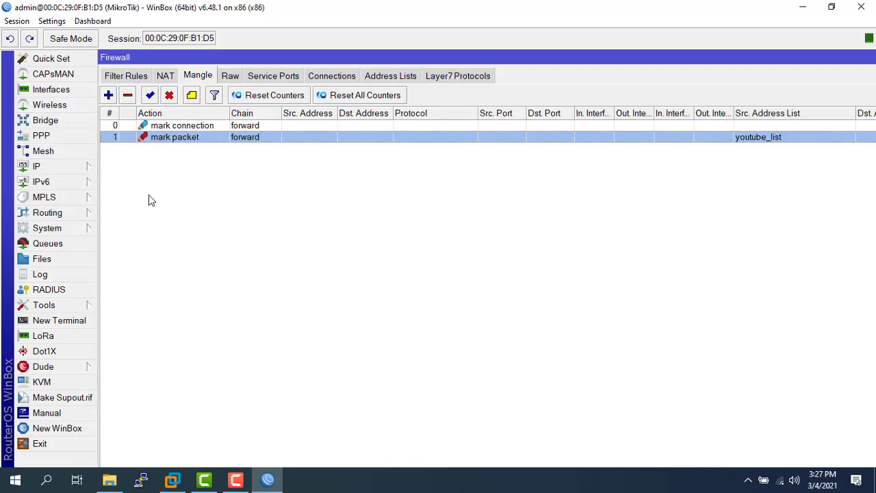
pyautogui.click(165, 76)
pyautogui.doubleClick(185, 130)
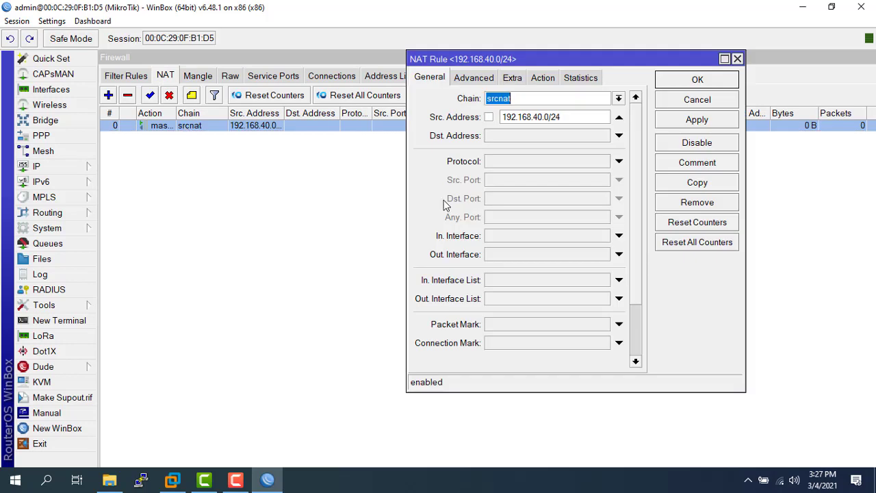
pyautogui.click(693, 180)
pyautogui.click(554, 132)
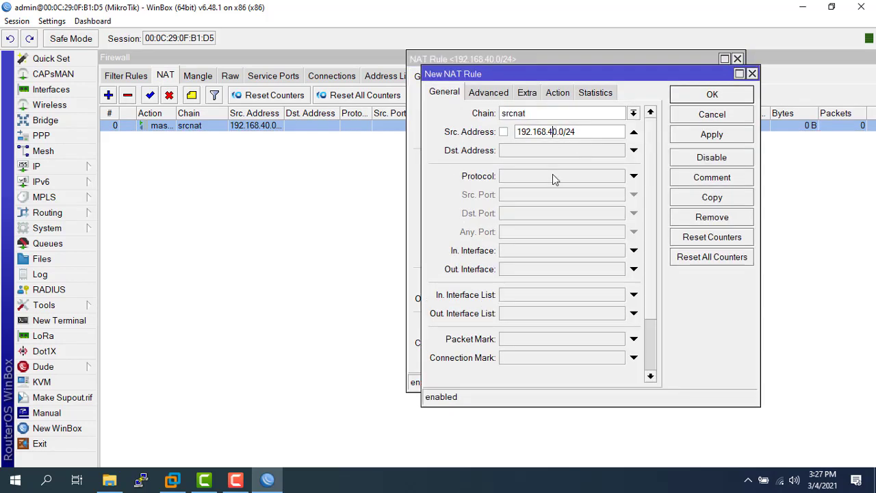
pyautogui.press('BackSpace')
pyautogui.write('5')
pyautogui.click(703, 135)
pyautogui.click(701, 96)
pyautogui.click(696, 82)
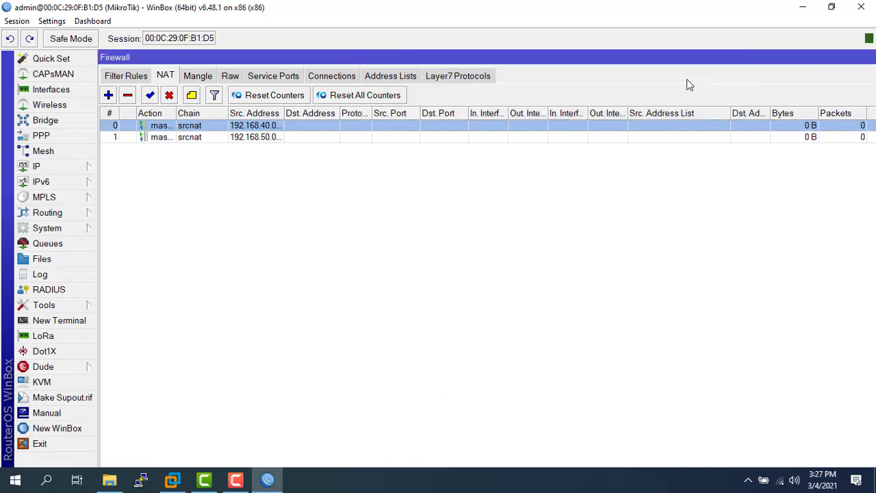
pyautogui.click(55, 136)
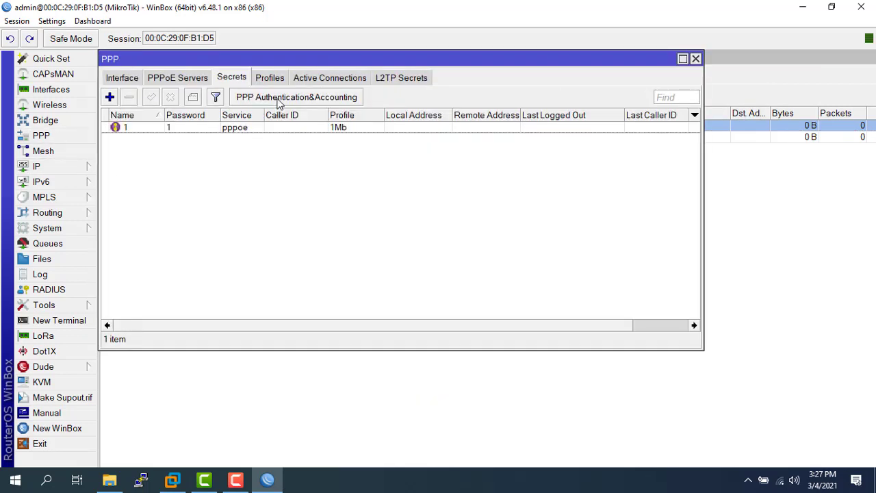
pyautogui.click(110, 96)
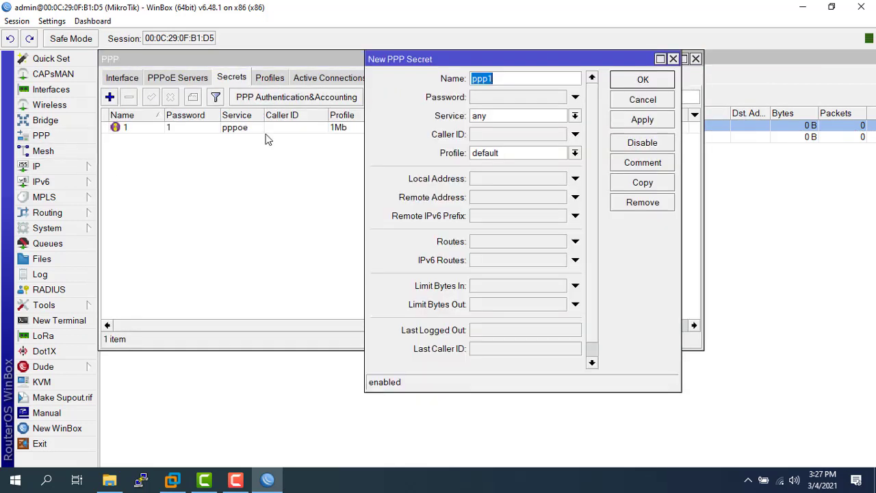
pyautogui.write('2')
pyautogui.press('Tab')
pyautogui.write('2')
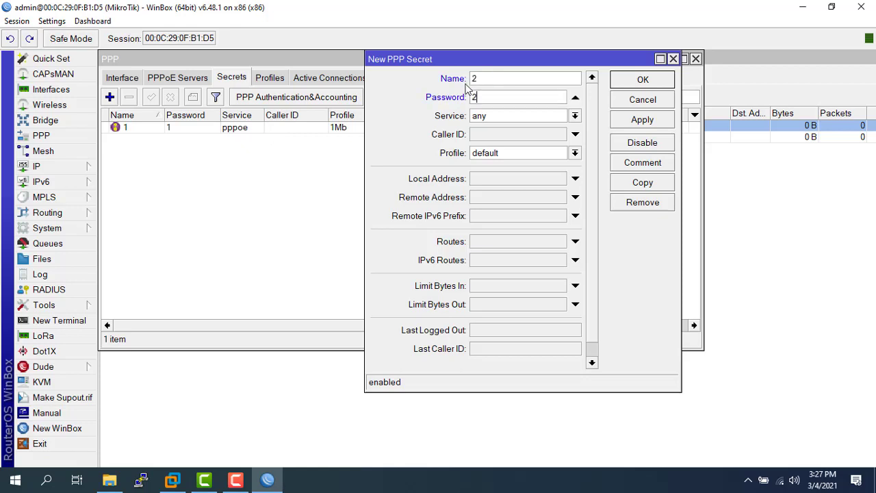
pyautogui.press('Tab')
pyautogui.hotkey('alt', 'Down')
pyautogui.click(499, 171)
pyautogui.click(498, 154)
pyautogui.click(487, 167)
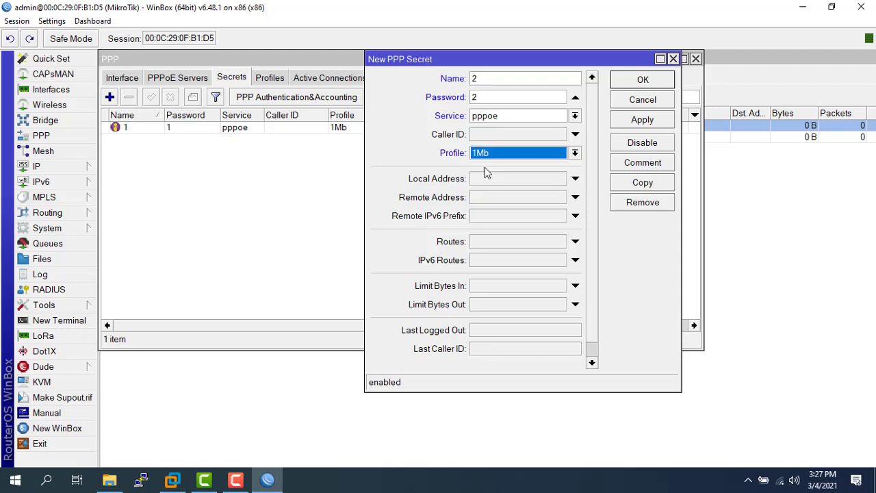
pyautogui.click(643, 101)
# Copy the 1Mb PPP profile and set the copy's rate limit to 2m/2m
pyautogui.click(279, 82)
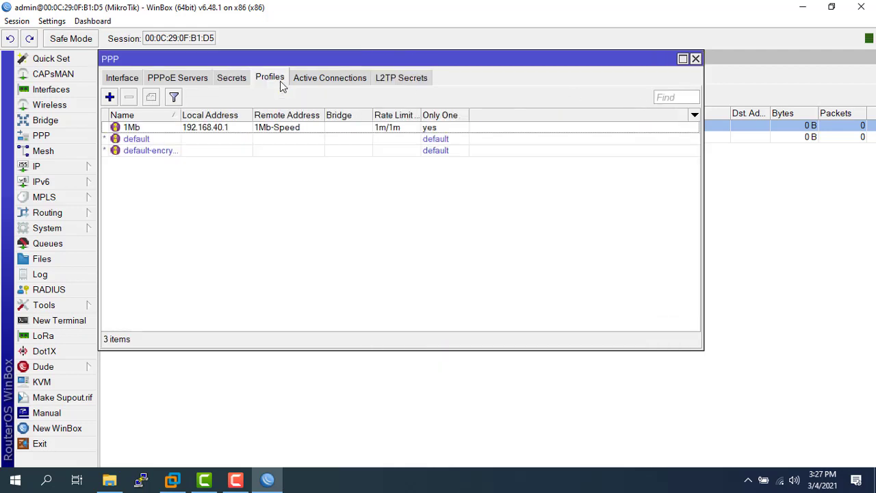
pyautogui.doubleClick(137, 127)
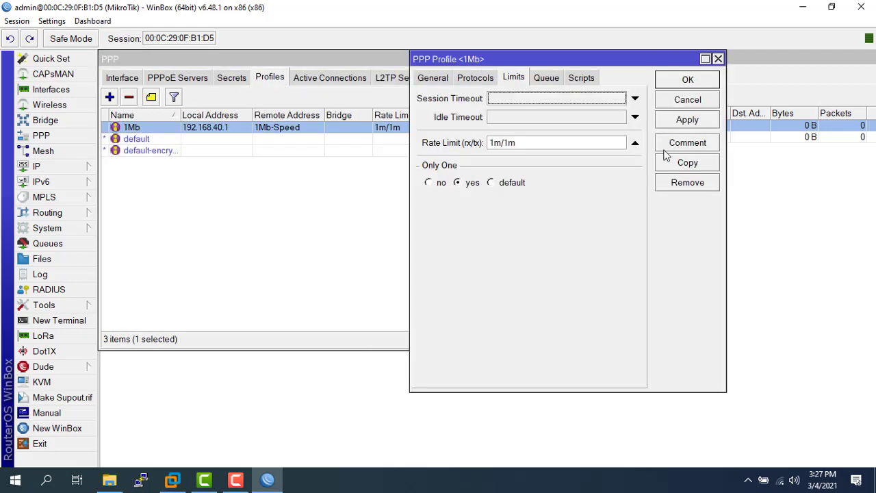
pyautogui.click(687, 162)
pyautogui.moveTo(534, 157); pyautogui.dragTo(370, 207)
pyautogui.write('2m/2m')
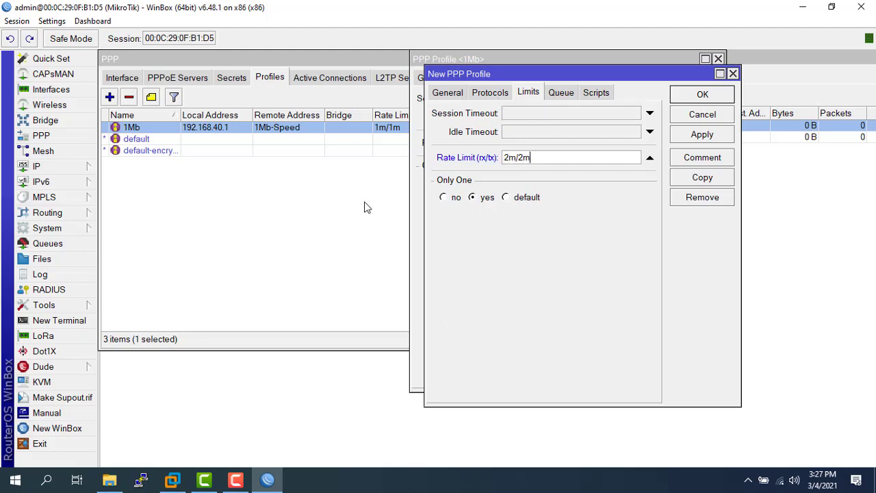
# Name the copied profile 2Mb, set local address 192.168.50.1 and remote address pool 2Mb-Speed, and save both profiles
pyautogui.click(450, 94)
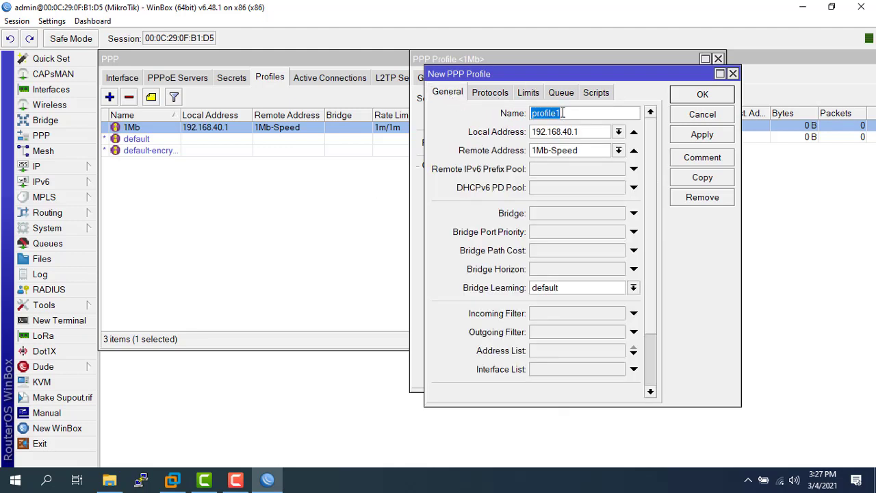
pyautogui.write('2Mb')
pyautogui.press('BackSpace')
pyautogui.write('5')
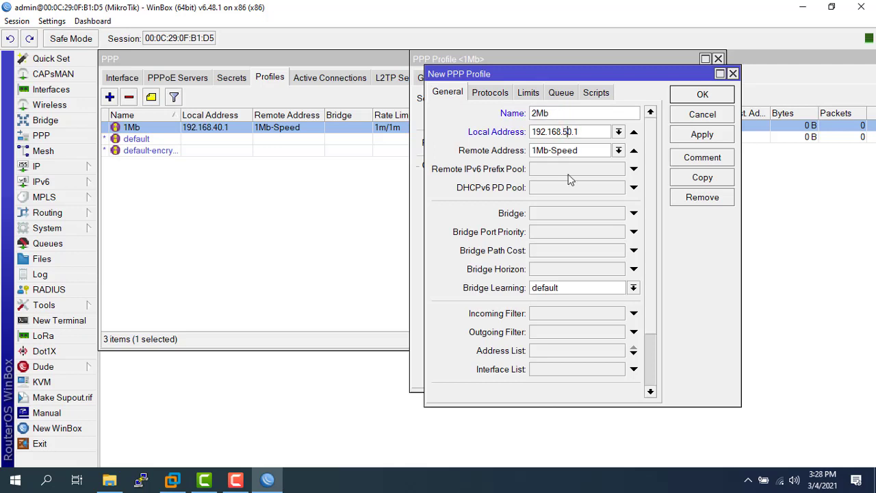
pyautogui.click(619, 150)
pyautogui.click(553, 173)
pyautogui.click(699, 135)
pyautogui.click(700, 97)
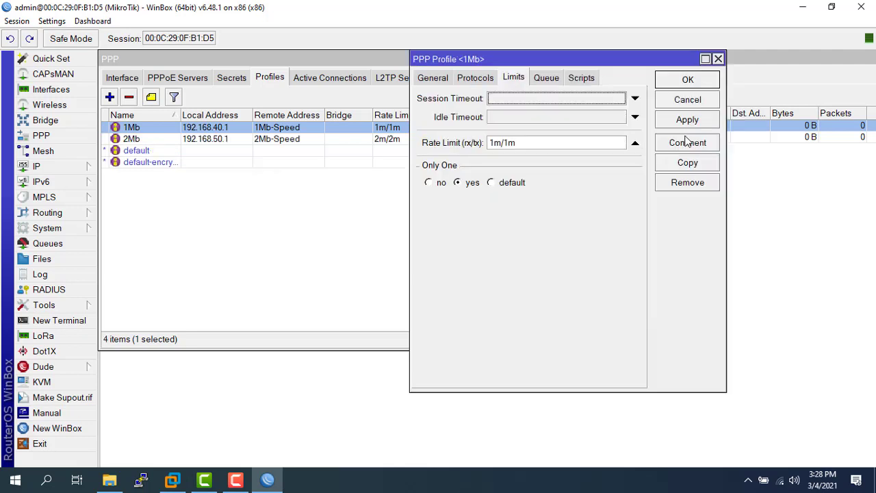
pyautogui.click(687, 79)
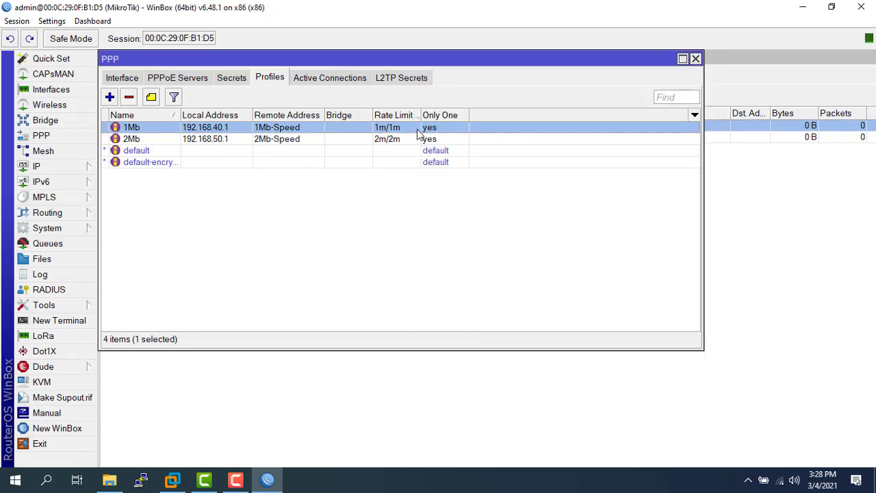
# Create a PPP secret named 2 with the account password, service pppoe and profile 2Mb, save it, and close the PPP window
pyautogui.click(231, 78)
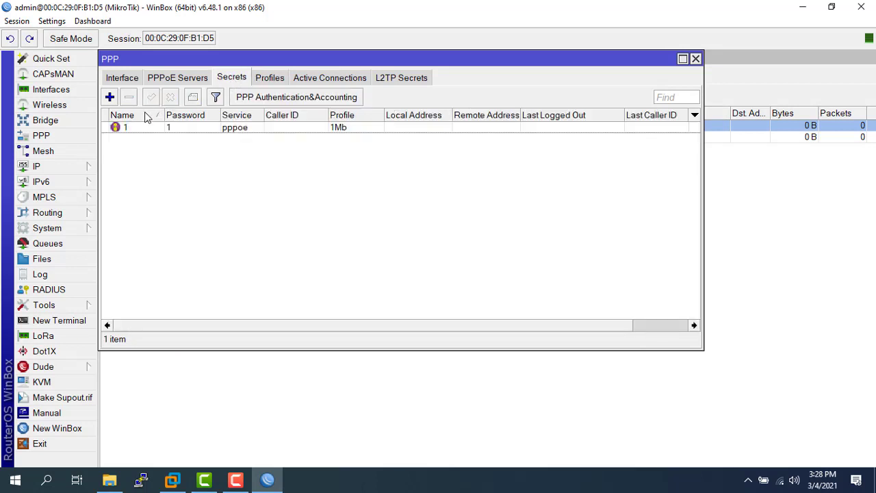
pyautogui.click(109, 98)
pyautogui.write('2')
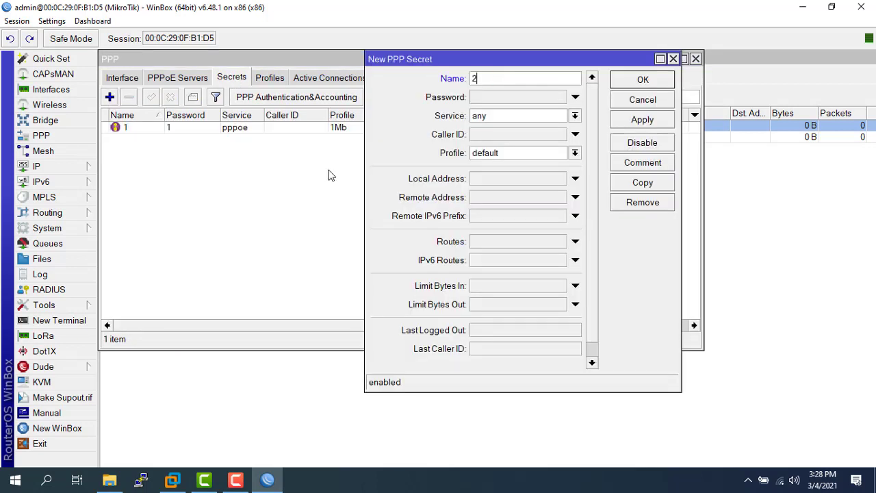
pyautogui.press('Tab')
pyautogui.write('2')
pyautogui.click(500, 118)
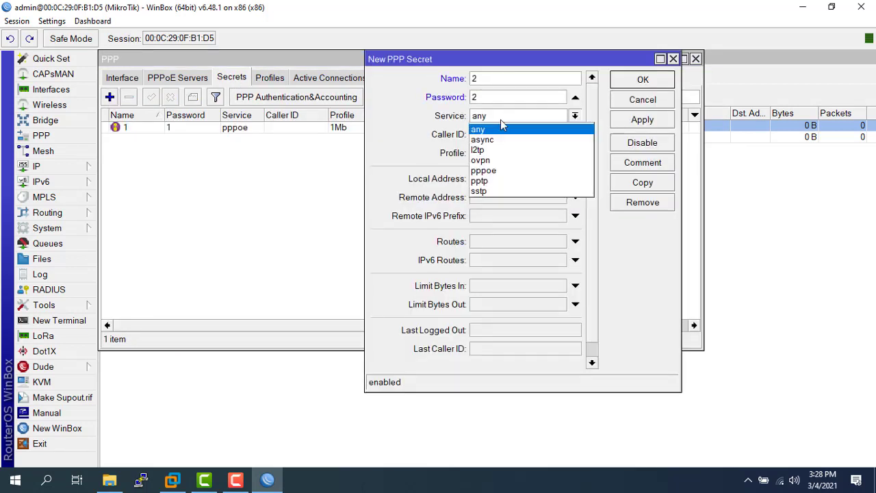
pyautogui.click(486, 170)
pyautogui.click(492, 155)
pyautogui.click(482, 178)
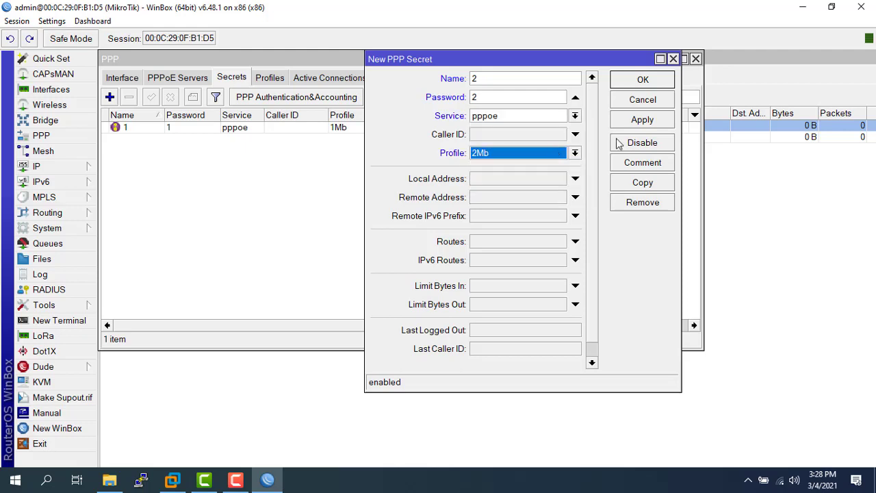
pyautogui.click(641, 119)
pyautogui.click(639, 85)
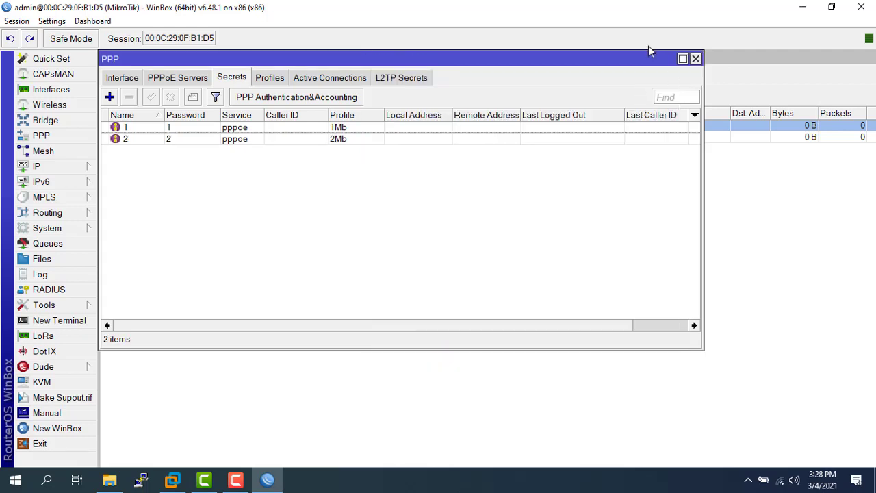
pyautogui.click(696, 59)
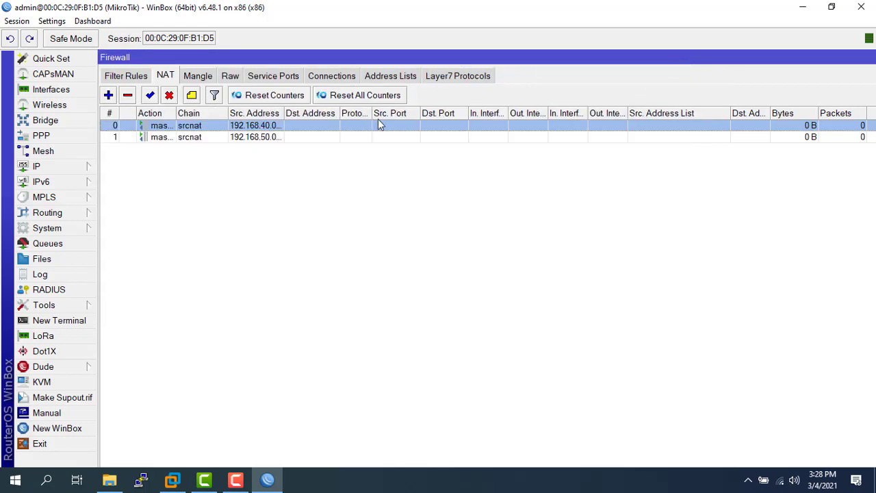
# Copy the Youtube Package simple queue as 2-Youtube Package with the target 192.168.50.0/24
pyautogui.click(53, 249)
pyautogui.doubleClick(171, 130)
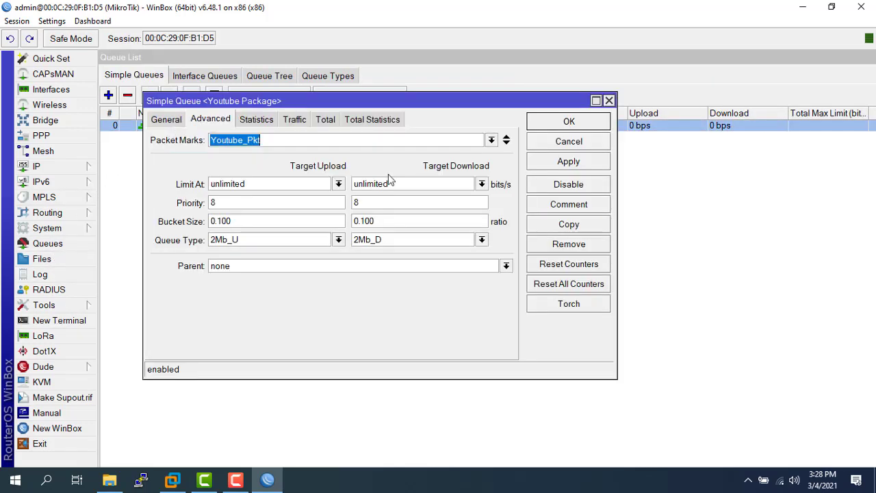
pyautogui.click(568, 224)
pyautogui.click(182, 134)
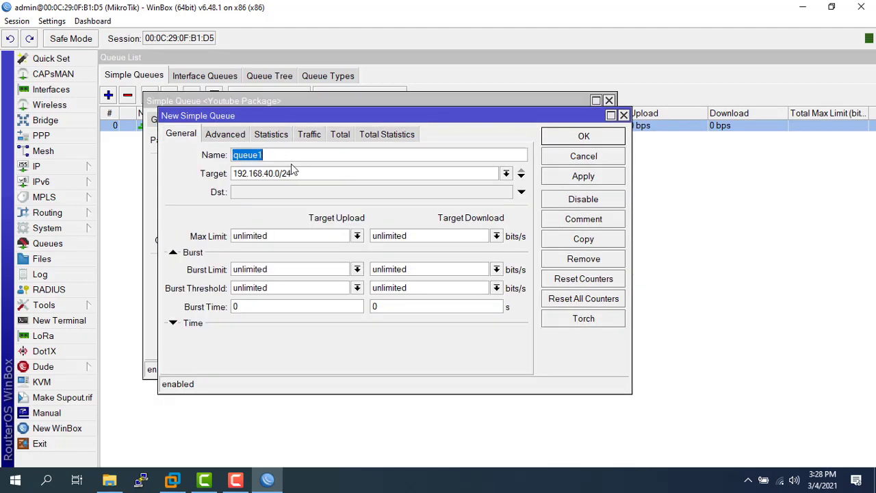
pyautogui.write('You')
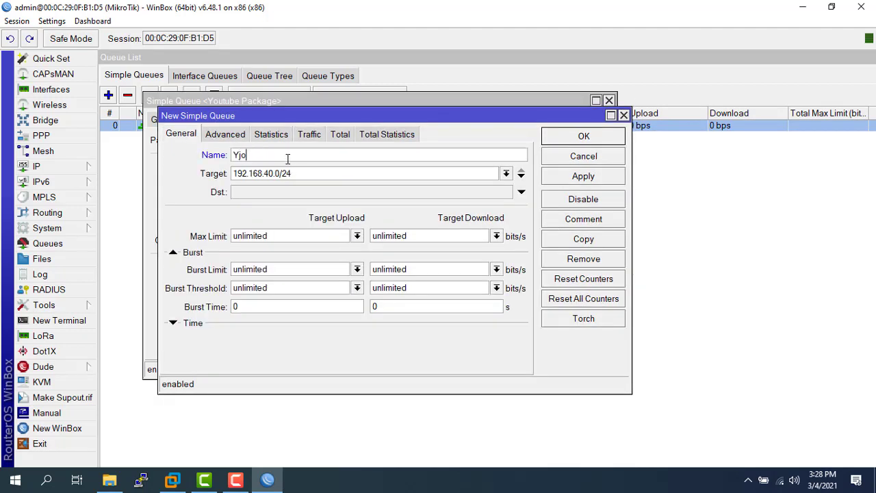
pyautogui.press('BackSpace')
pyautogui.press('BackSpace')
pyautogui.press('BackSpace')
pyautogui.write('2-Youtube Package')
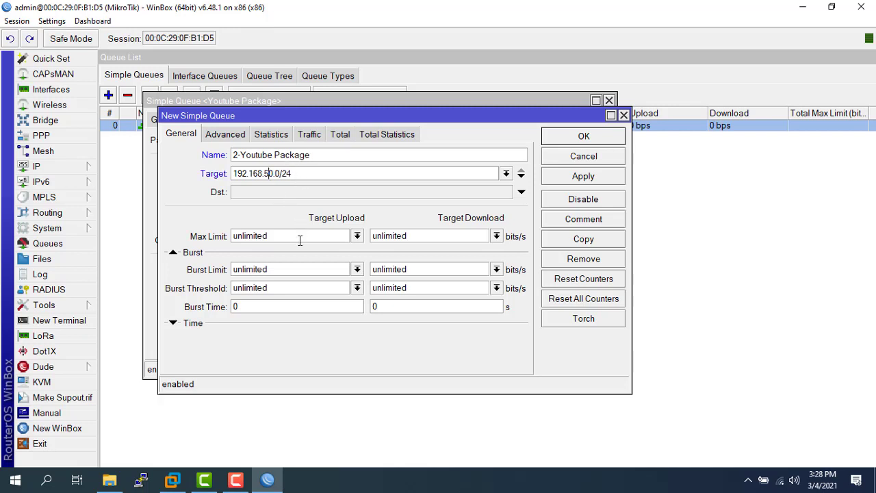
# Select 2Mb_U as the upload queue type of 2-Youtube Package, and save both simple queues
pyautogui.click(236, 135)
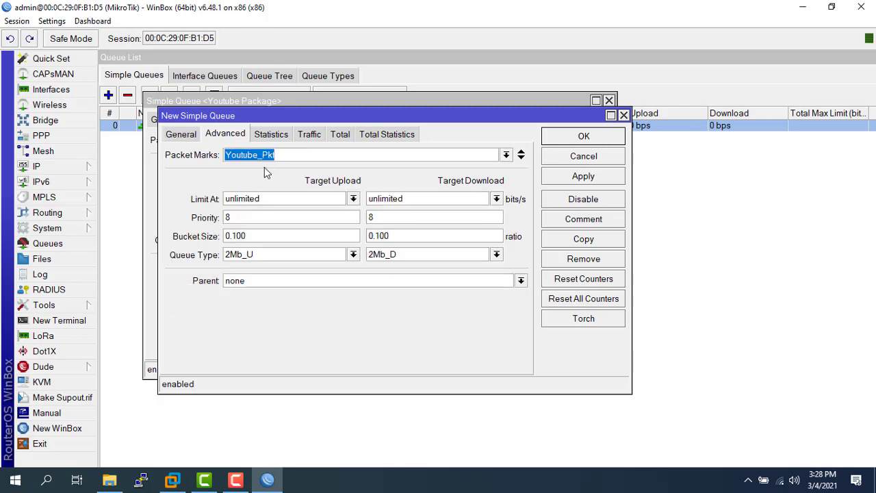
pyautogui.click(258, 256)
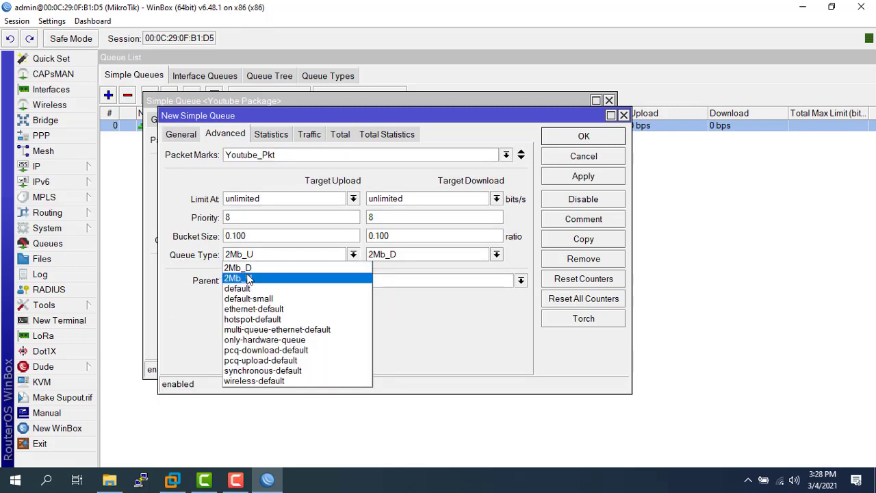
pyautogui.click(248, 278)
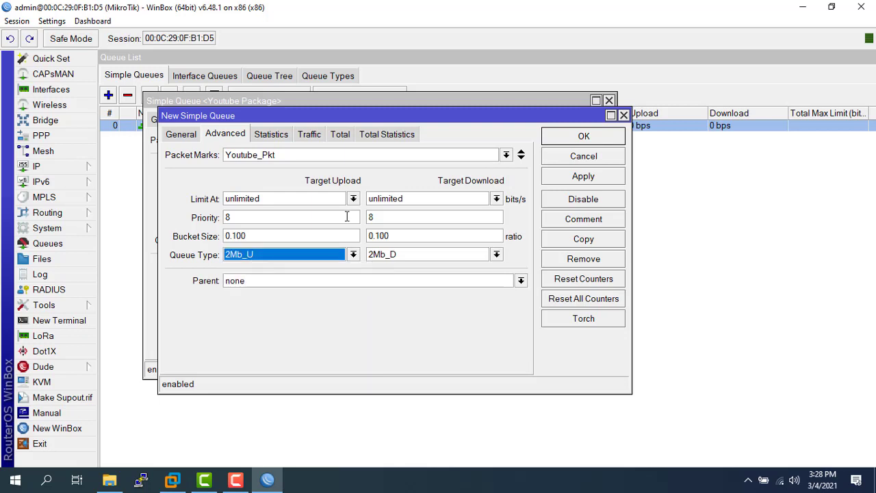
pyautogui.click(573, 179)
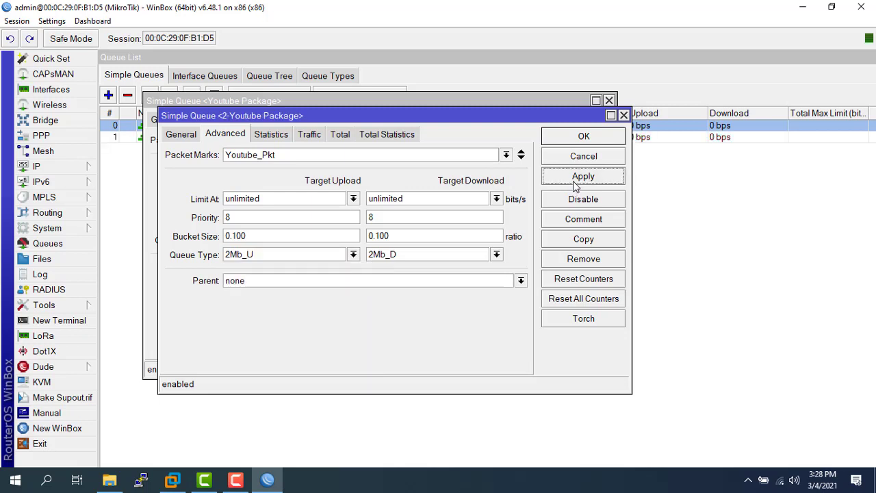
pyautogui.click(572, 137)
pyautogui.click(569, 121)
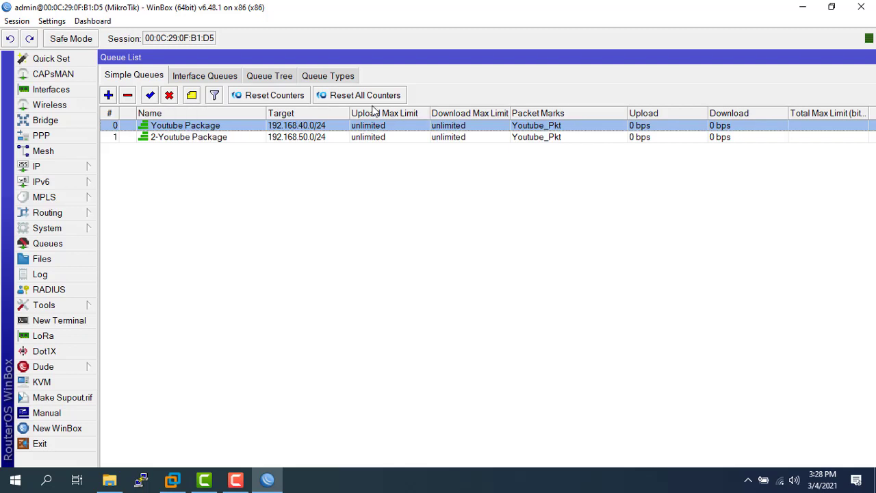
# Copy the 2Mb_D queue type as 4Mb_D with a rate of 4M and apply it
pyautogui.click(334, 75)
pyautogui.doubleClick(146, 125)
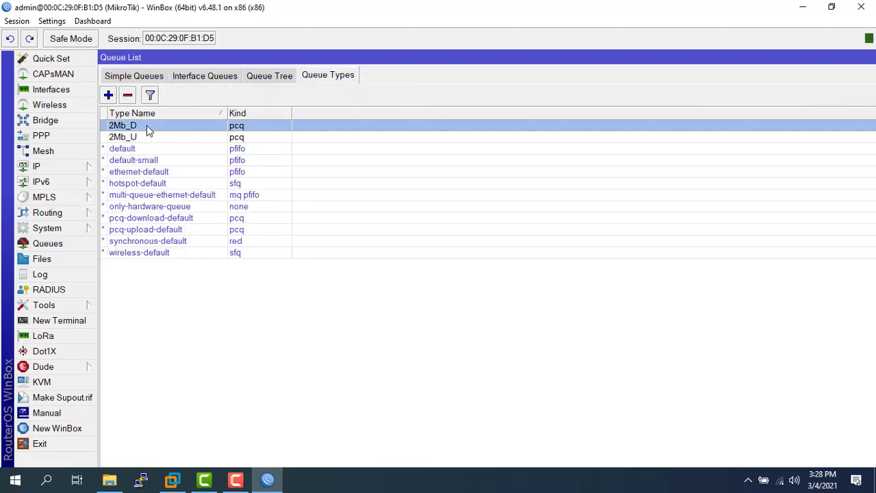
pyautogui.click(654, 153)
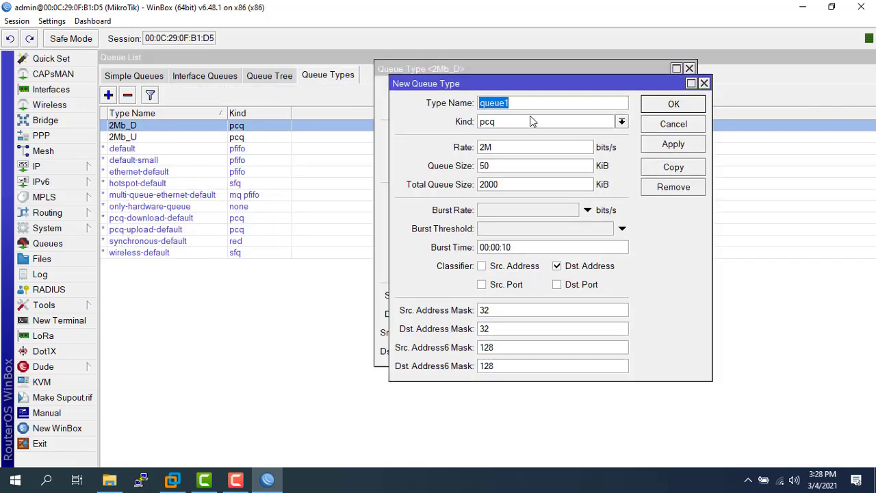
pyautogui.write('4Mb_D')
pyautogui.press('Tab')
pyautogui.press('Tab')
pyautogui.write('4M')
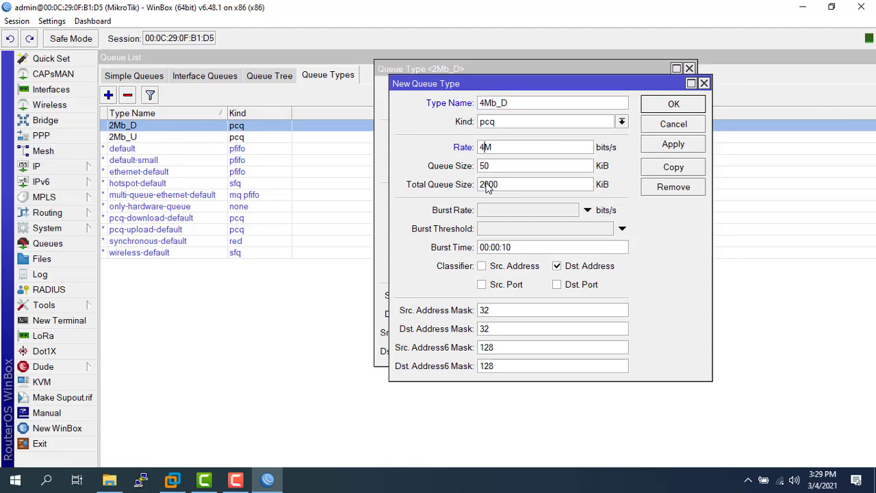
pyautogui.click(671, 146)
# Copy the 4Mb_D queue type as 4Mb_U, classified by Src. Address instead of Dst. Address, save it, and close the queue type windows
pyautogui.click(673, 168)
pyautogui.write('4Mb_U')
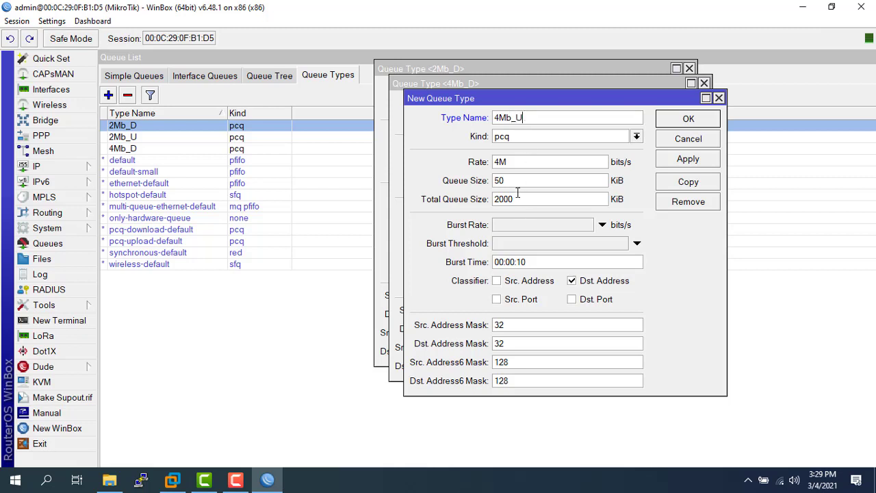
pyautogui.click(498, 281)
pyautogui.click(583, 283)
pyautogui.click(687, 158)
pyautogui.click(686, 139)
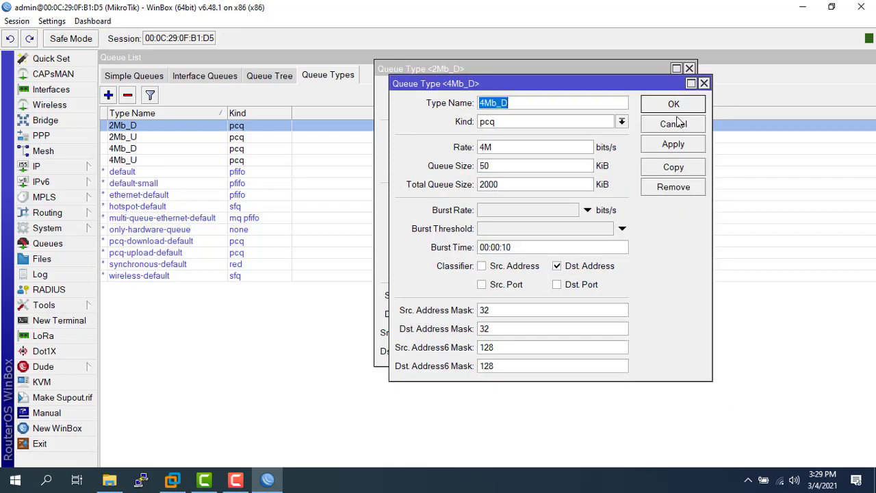
pyautogui.click(673, 123)
pyautogui.click(658, 90)
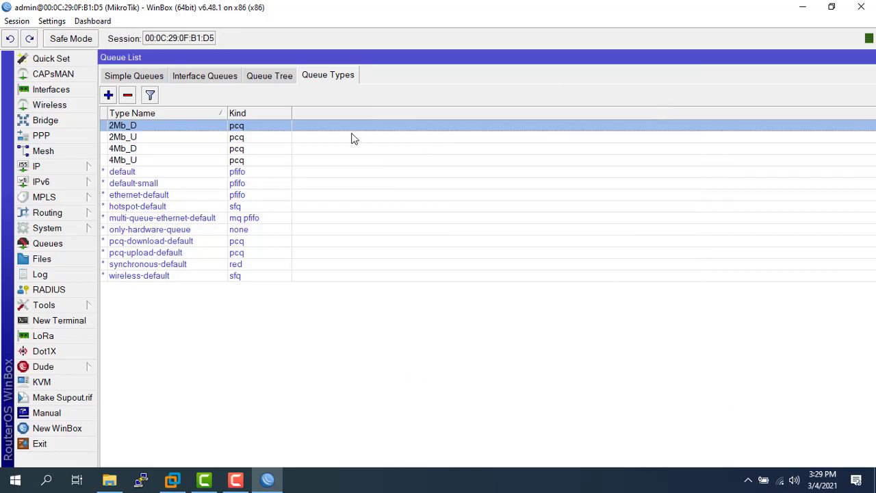
# Rename the Youtube Package simple queue to 1 Youtube Package and save it
pyautogui.click(129, 75)
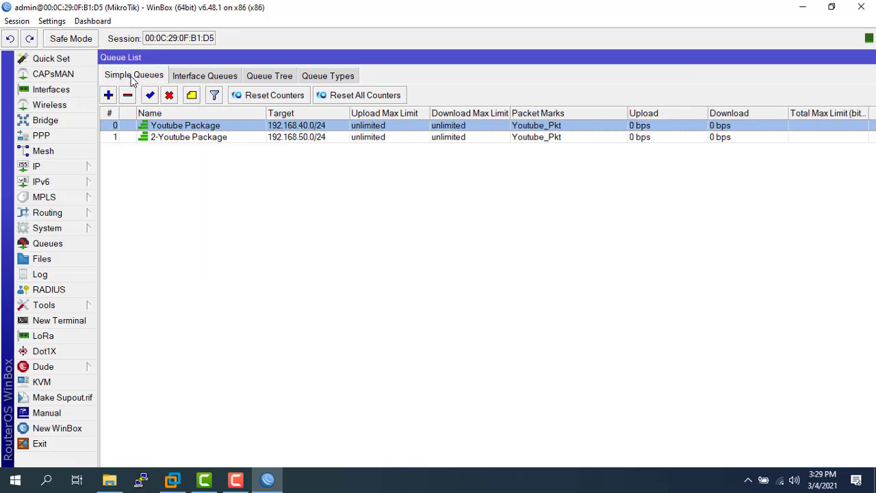
pyautogui.doubleClick(172, 127)
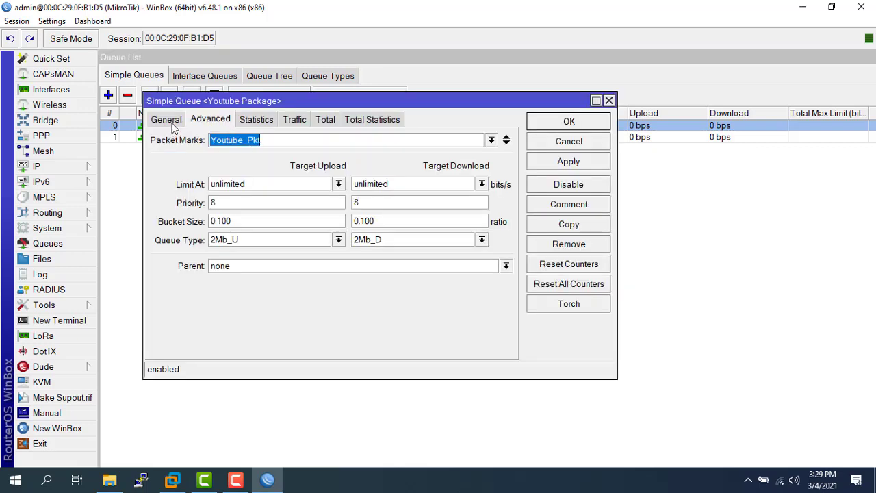
pyautogui.click(168, 120)
pyautogui.click(303, 141)
pyautogui.write('1Youtube Package')
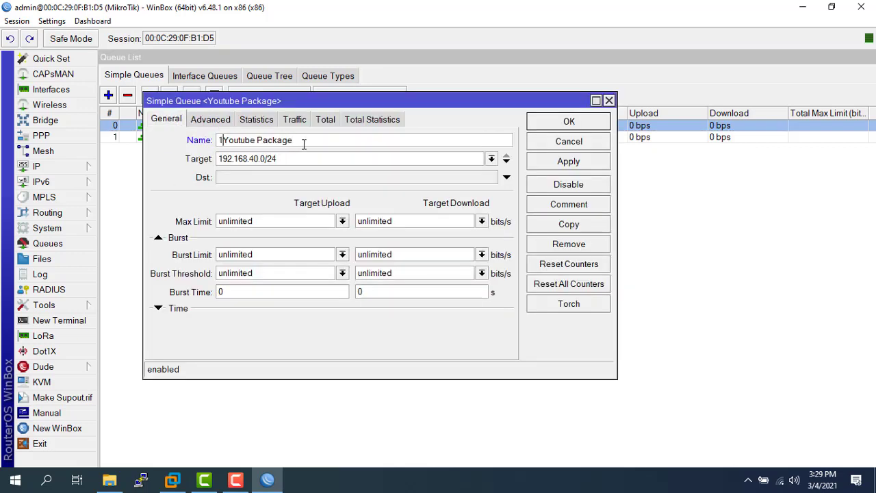
pyautogui.click(568, 164)
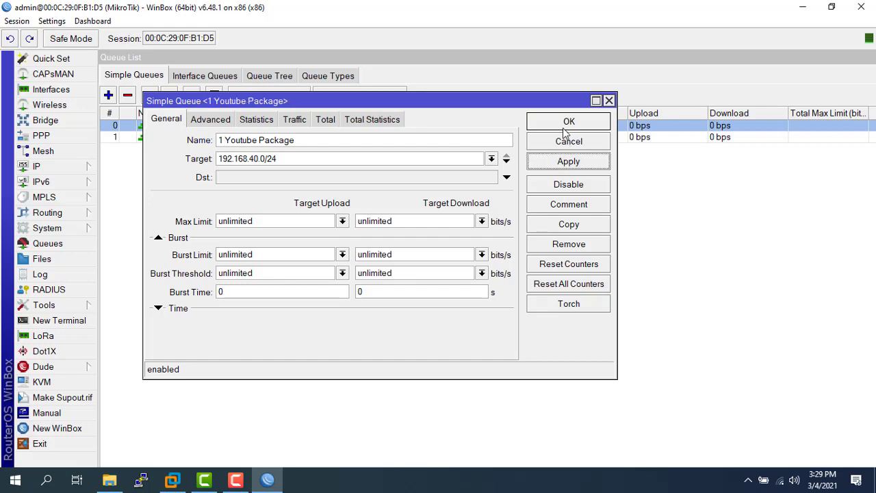
pyautogui.click(569, 121)
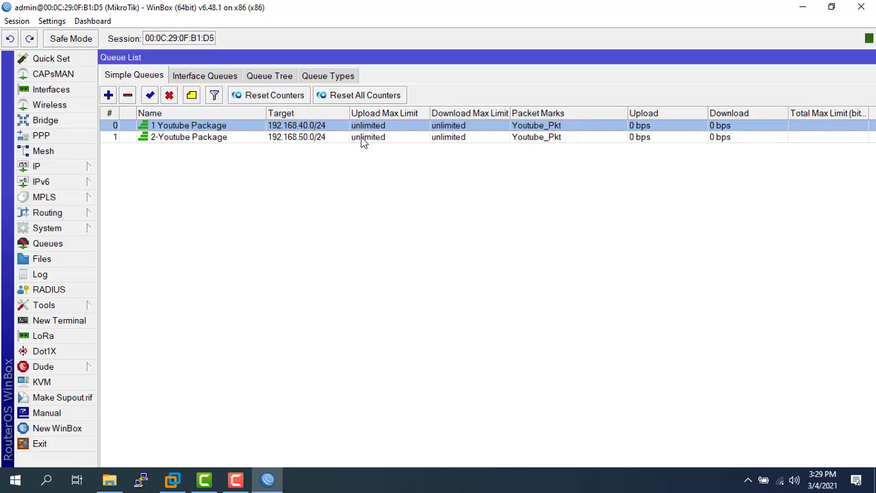
# Replace the space after the 1 with a hyphen to name the first simple queue 1-Youtube Package, and save it
pyautogui.doubleClick(199, 130)
pyautogui.click(307, 141)
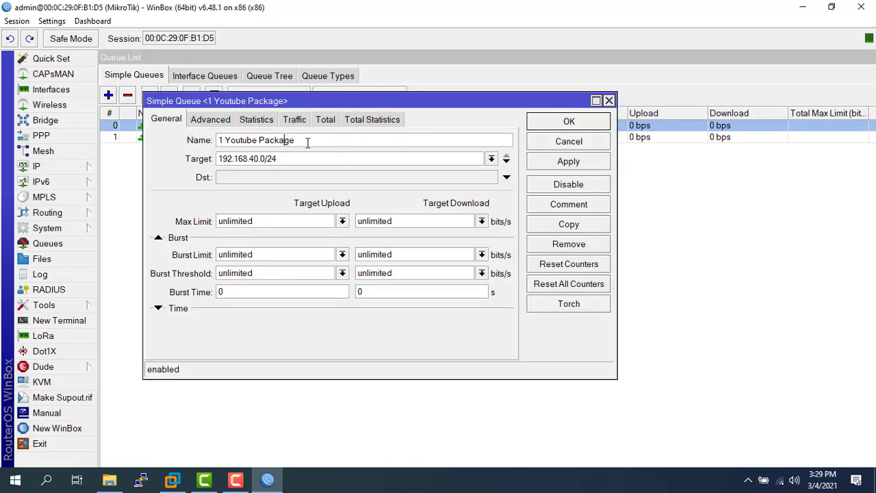
pyautogui.press('BackSpace')
pyautogui.write('-')
pyautogui.click(571, 165)
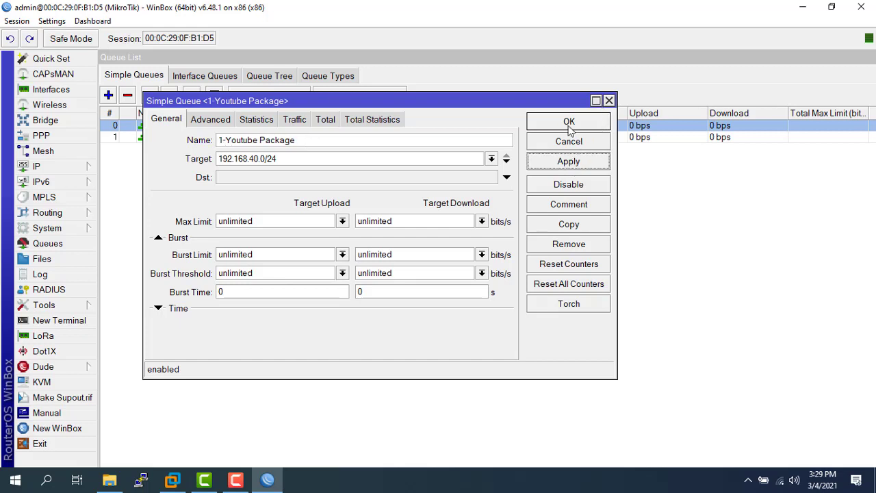
pyautogui.click(568, 120)
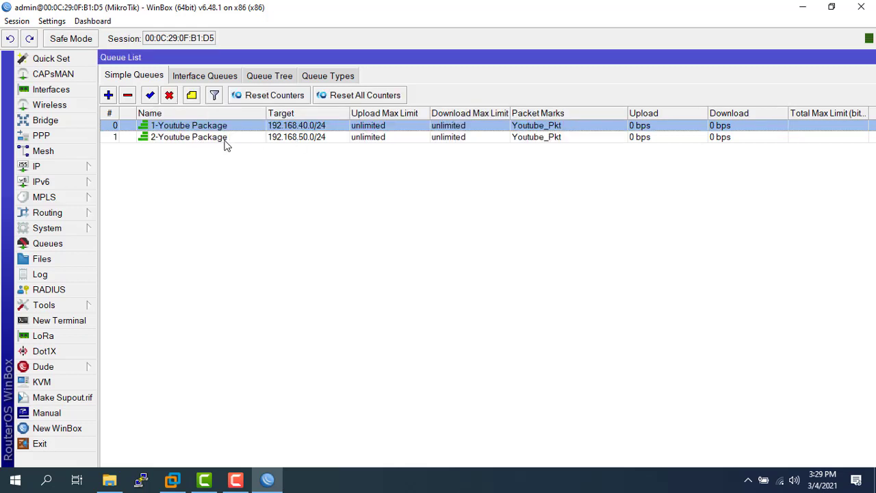
# Set the queue types of 2-Youtube Package to 4Mb_U for upload and 4Mb_D for download, and save the queue
pyautogui.doubleClick(205, 137)
pyautogui.click(211, 120)
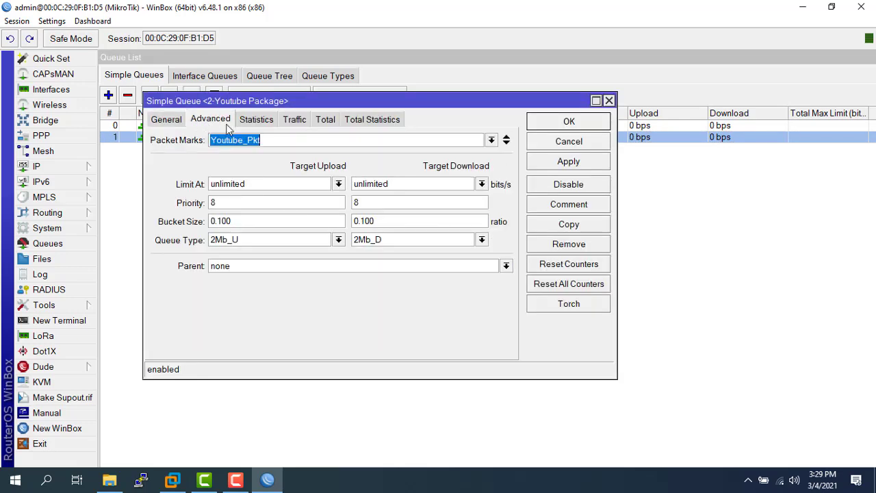
pyautogui.click(338, 240)
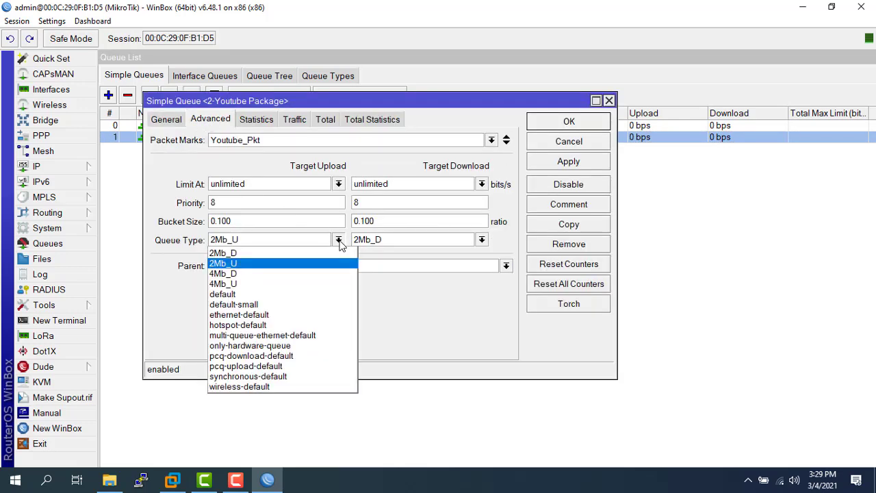
pyautogui.click(262, 284)
pyautogui.click(449, 245)
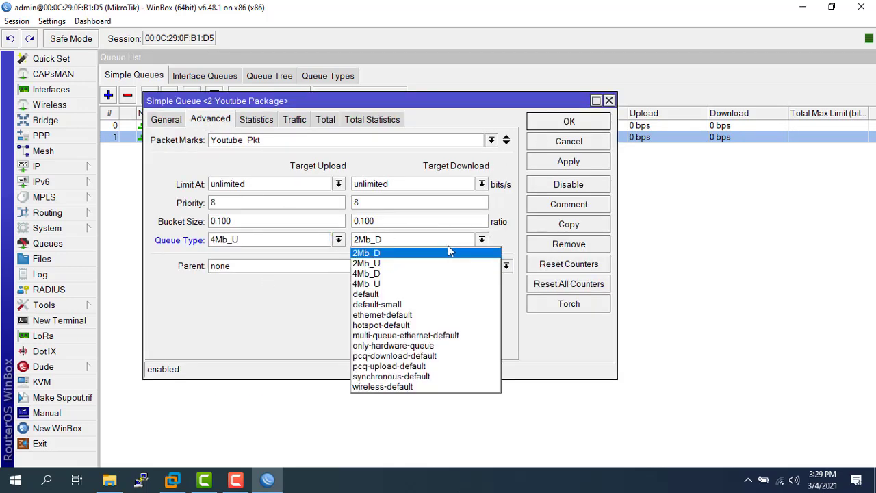
pyautogui.click(411, 274)
pyautogui.click(560, 166)
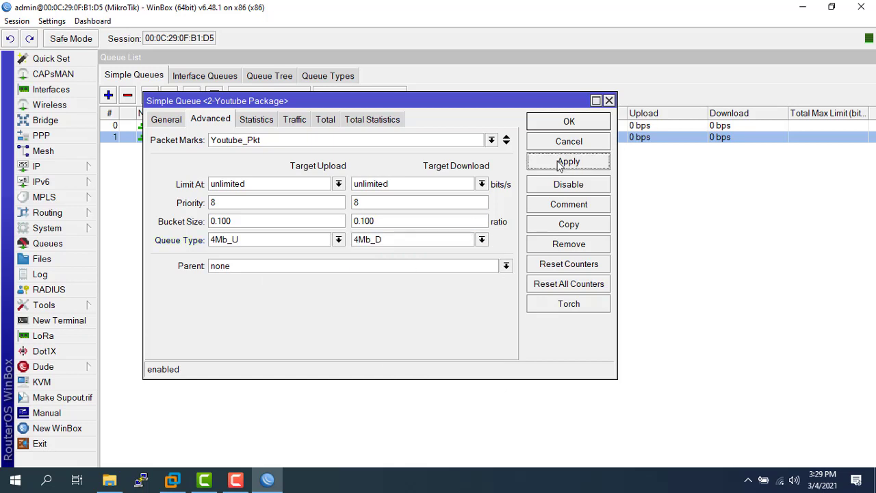
pyautogui.click(561, 123)
# Review the target networks and queue types of the 1-Youtube Package and 2-Youtube Package simple queues
pyautogui.doubleClick(237, 128)
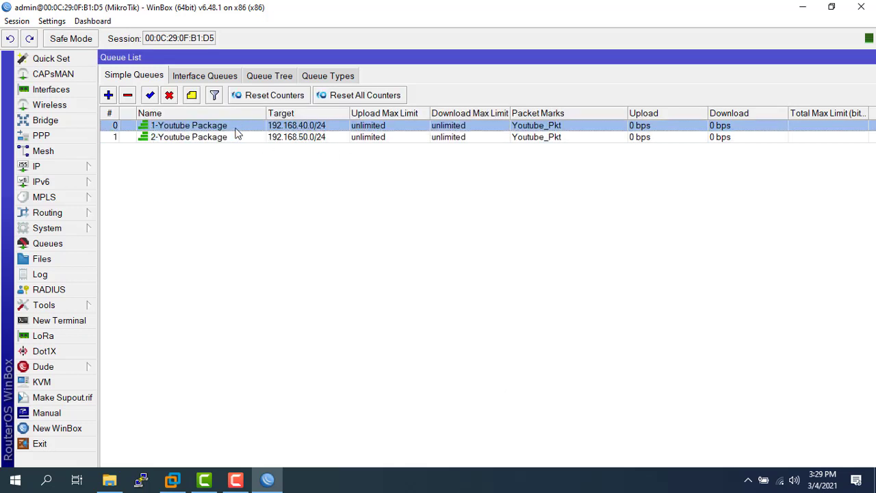
pyautogui.click(168, 121)
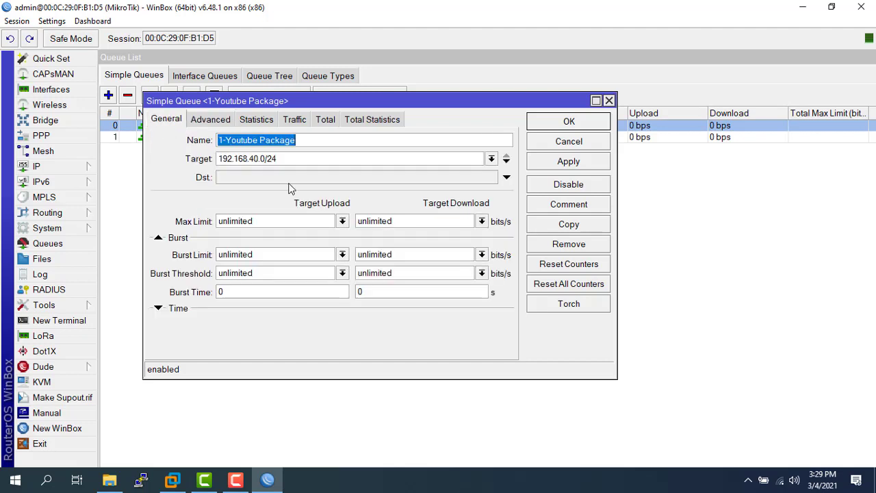
pyautogui.moveTo(293, 161); pyautogui.dragTo(203, 161)
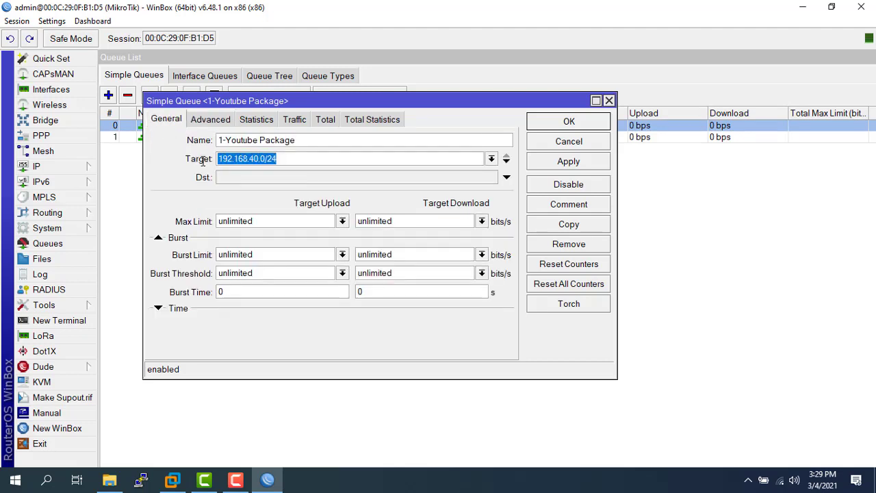
pyautogui.click(218, 122)
pyautogui.click(550, 142)
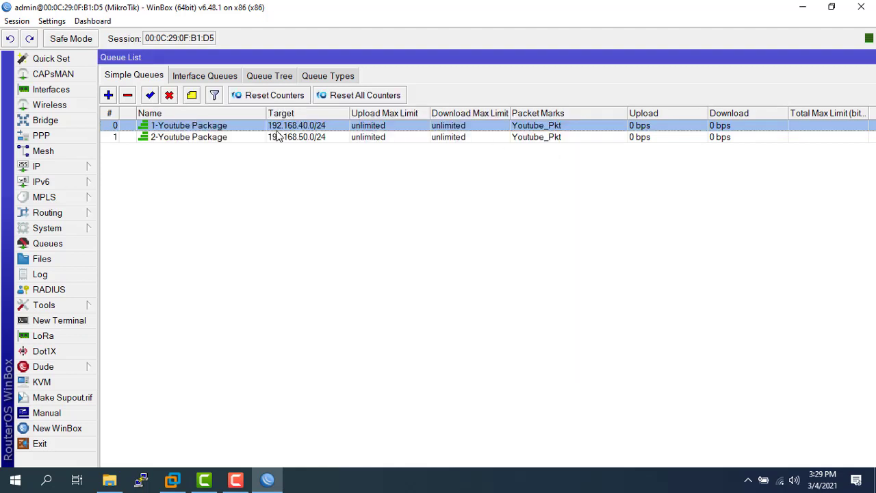
pyautogui.doubleClick(239, 138)
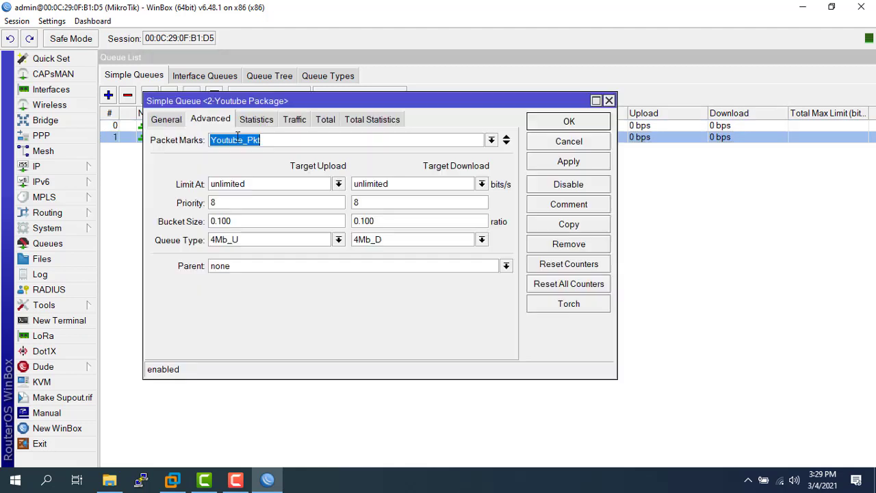
pyautogui.click(170, 120)
pyautogui.moveTo(293, 160); pyautogui.dragTo(211, 164)
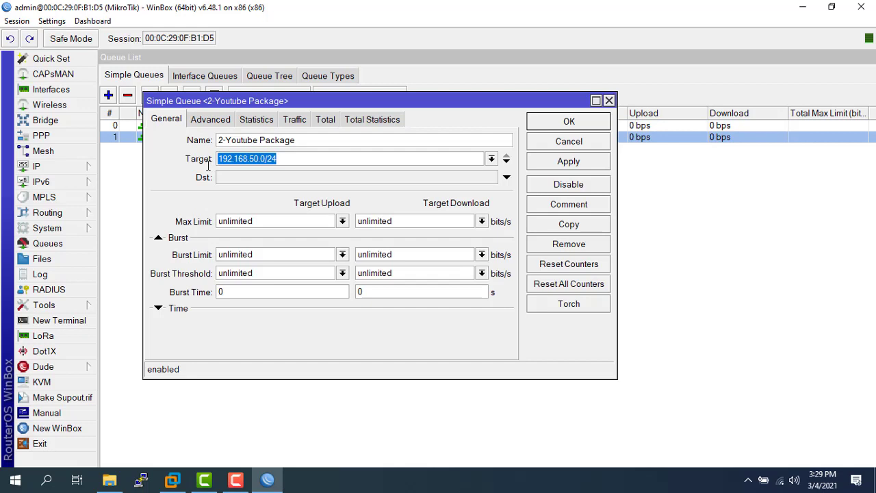
pyautogui.click(292, 157)
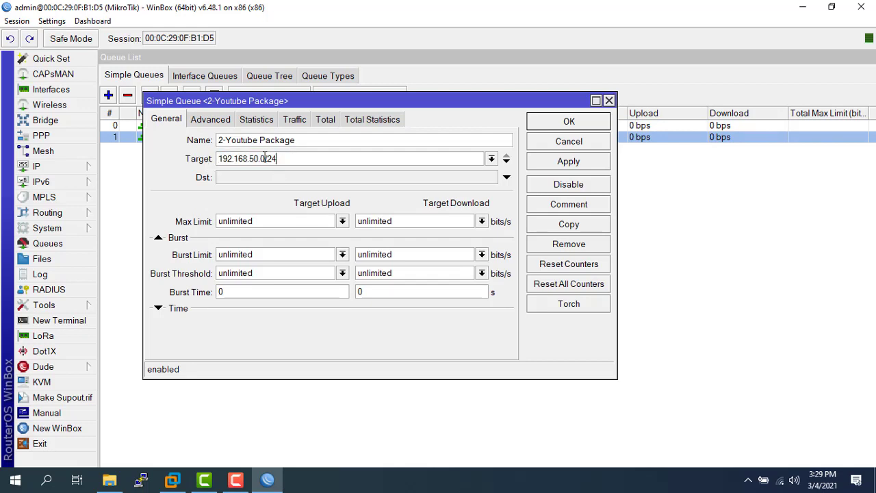
pyautogui.click(226, 123)
pyautogui.click(569, 122)
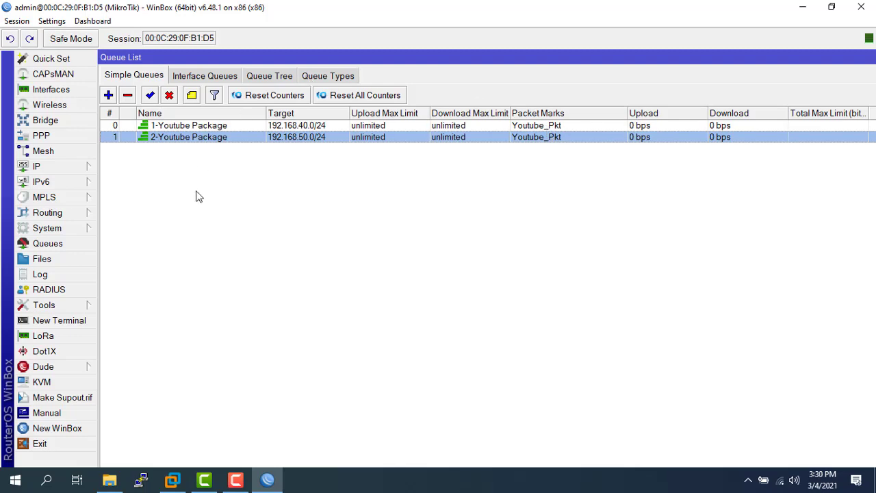
# Connect the Windows dial-up Broadband Connection with user name 1 and the account password, and close the network settings
pyautogui.click(780, 479)
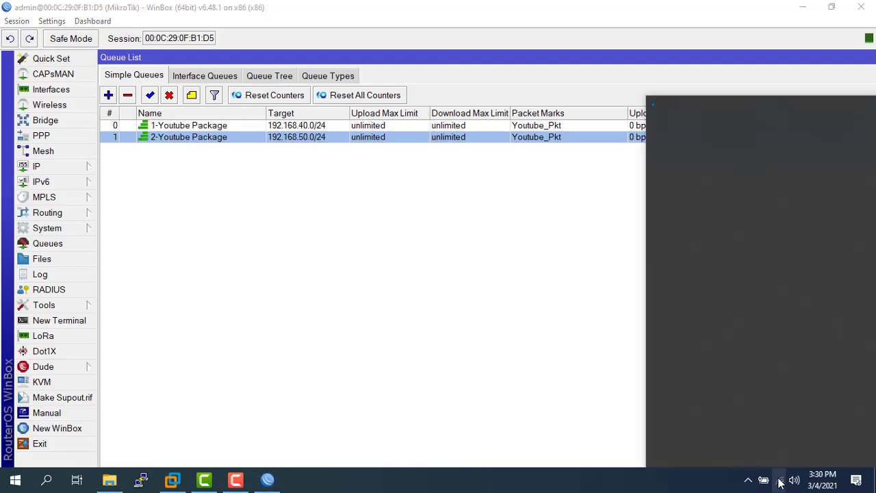
pyautogui.click(702, 124)
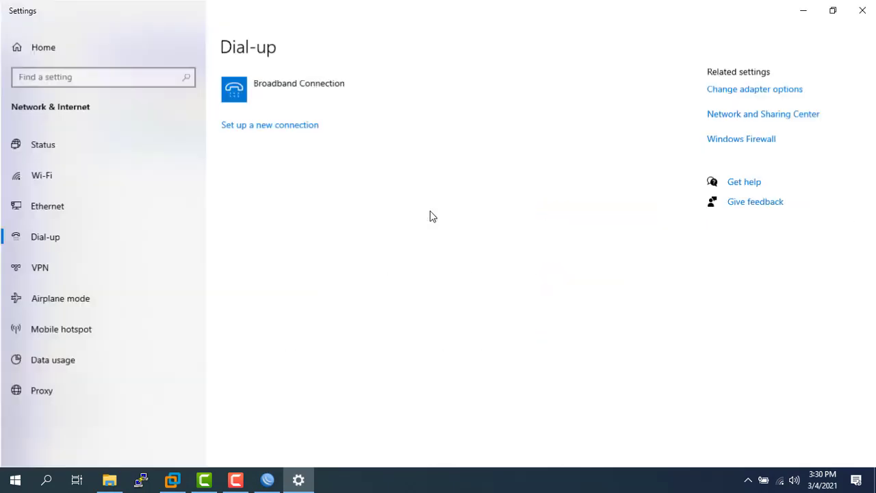
pyautogui.click(290, 86)
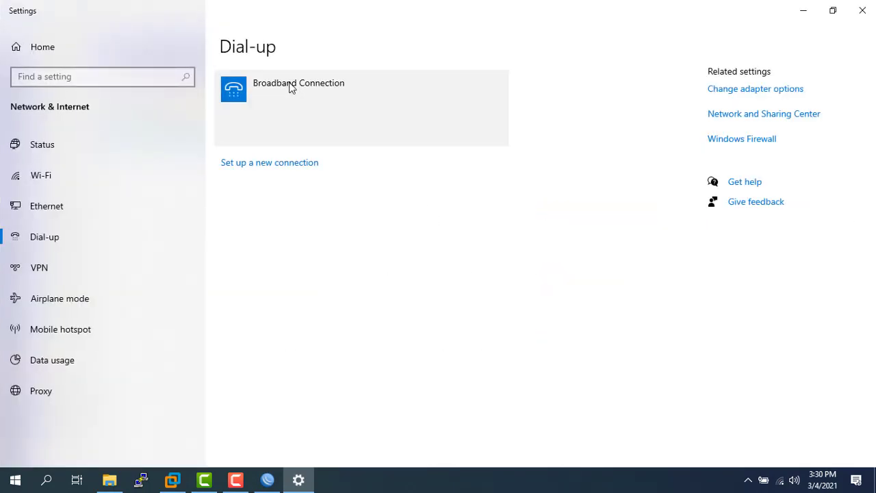
pyautogui.click(304, 132)
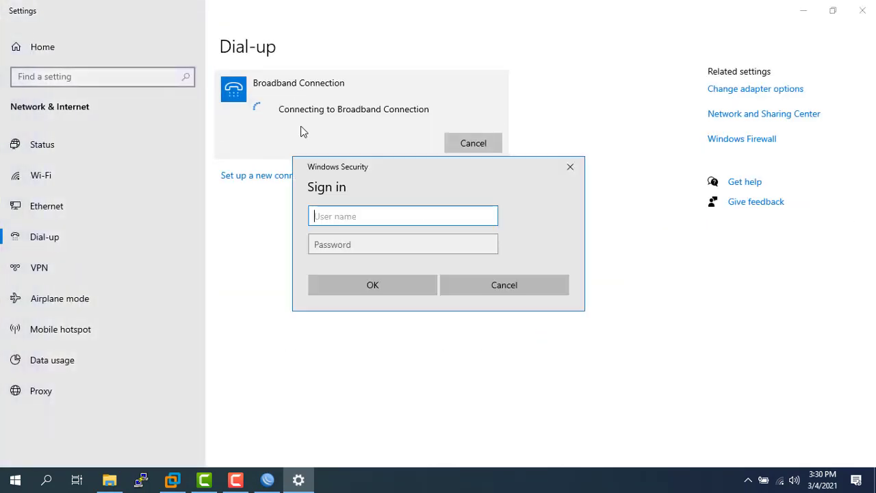
pyautogui.write('1')
pyautogui.press('Tab')
pyautogui.write('1')
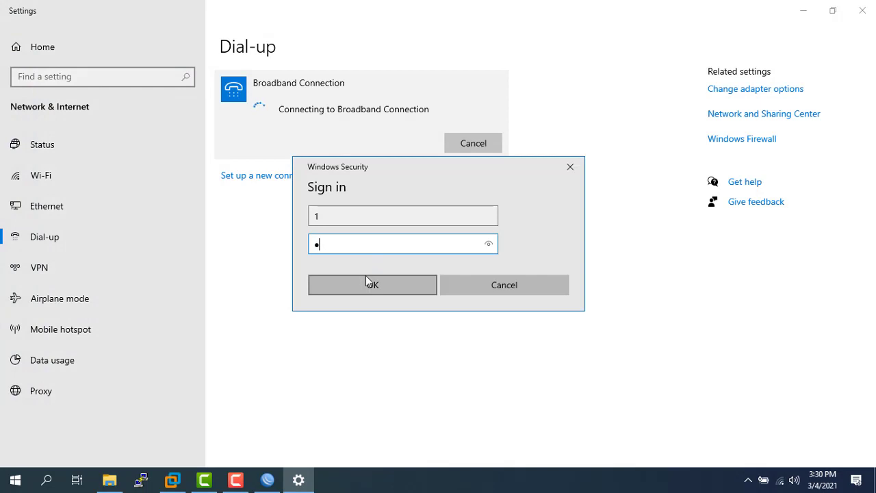
pyautogui.click(489, 248)
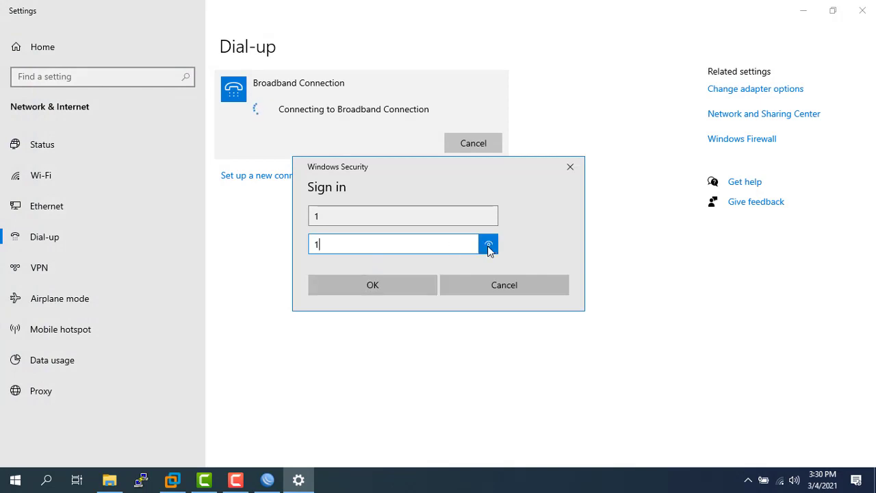
pyautogui.click(365, 287)
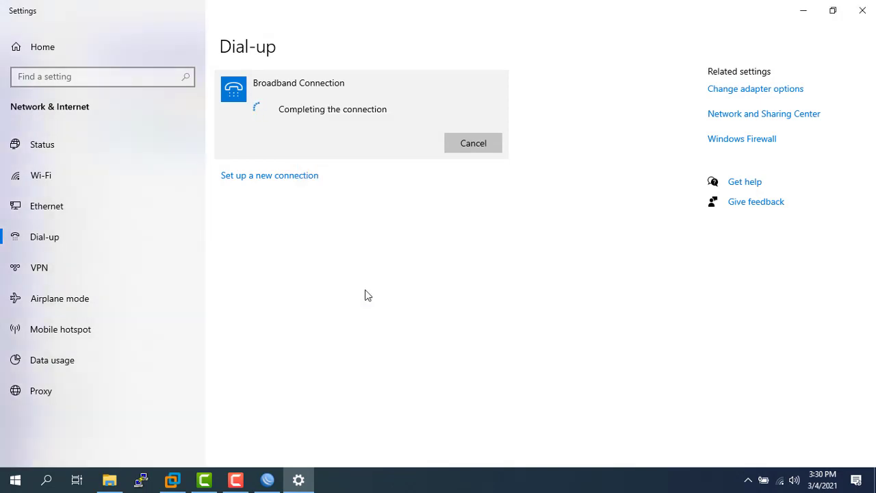
pyautogui.click(861, 11)
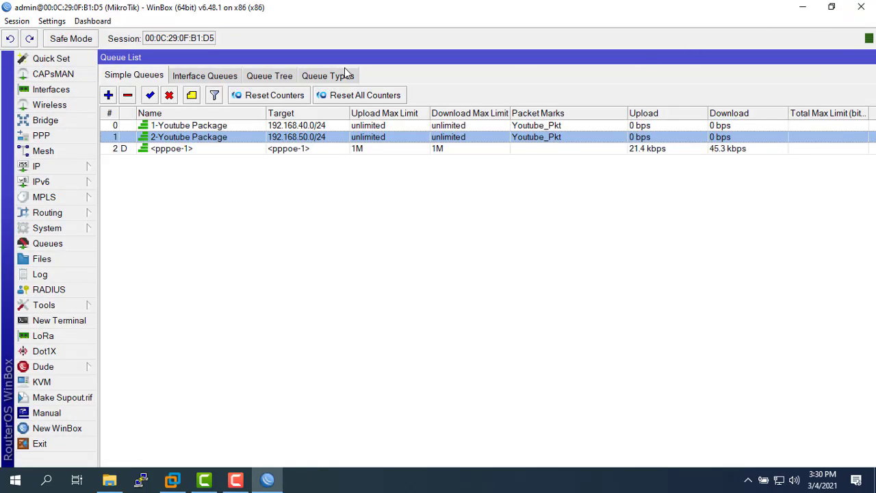
# Open the firewall address lists and shrink the WinBox window so the desktop is accessible beside it
pyautogui.click(26, 168)
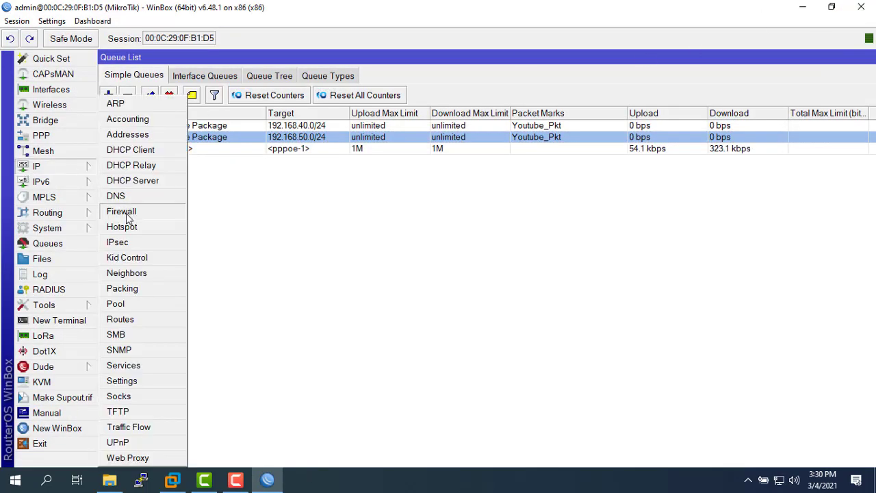
pyautogui.click(130, 212)
pyautogui.click(395, 76)
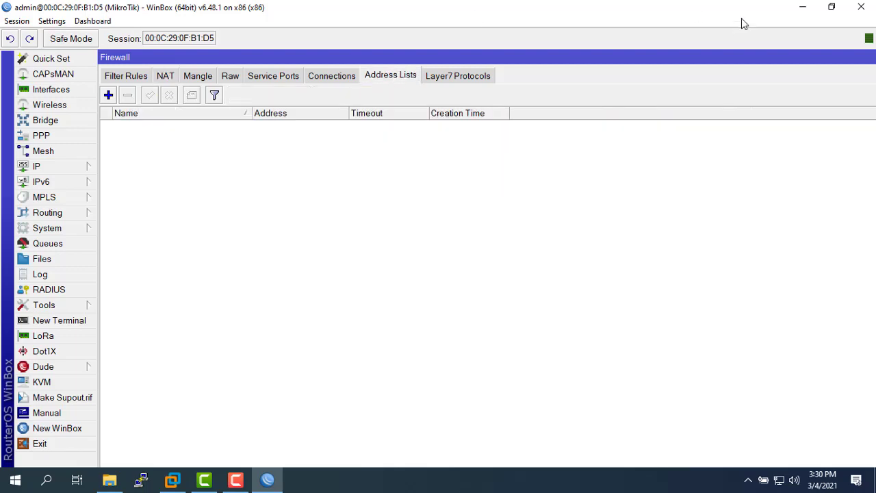
pyautogui.click(831, 8)
pyautogui.moveTo(404, 28); pyautogui.dragTo(716, 47)
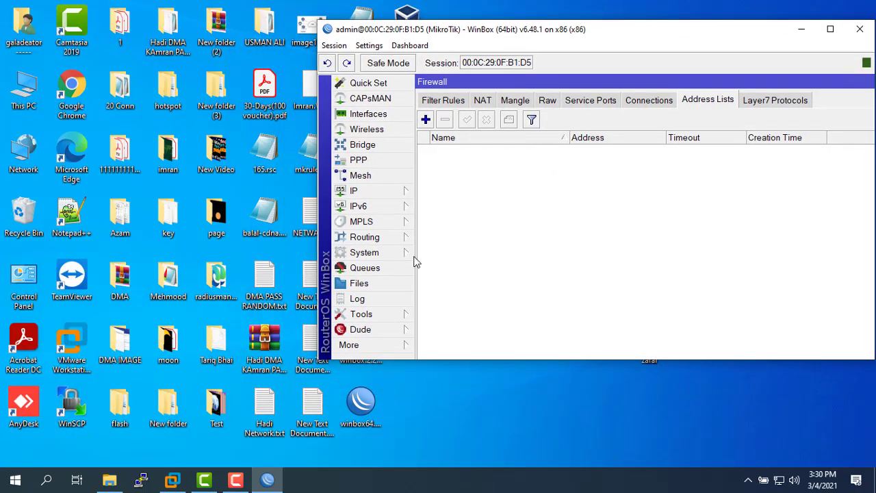
# Open YouTube in Chrome and place the browser window so the firewall address list stays visible beside it
pyautogui.click(79, 118)
pyautogui.doubleClick(80, 118)
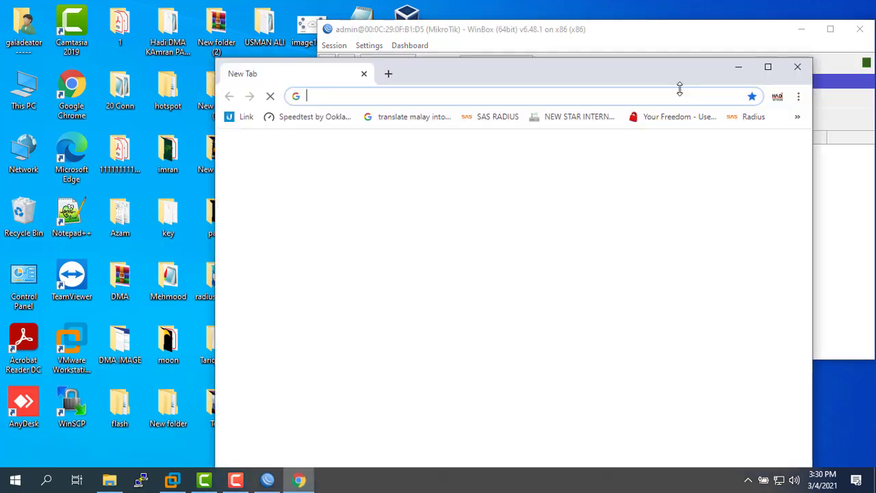
pyautogui.moveTo(680, 84); pyautogui.dragTo(432, 120)
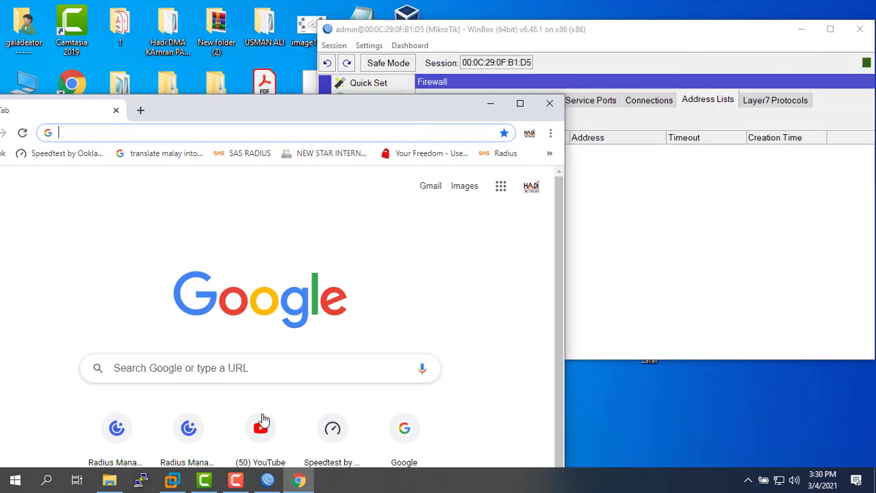
pyautogui.click(264, 436)
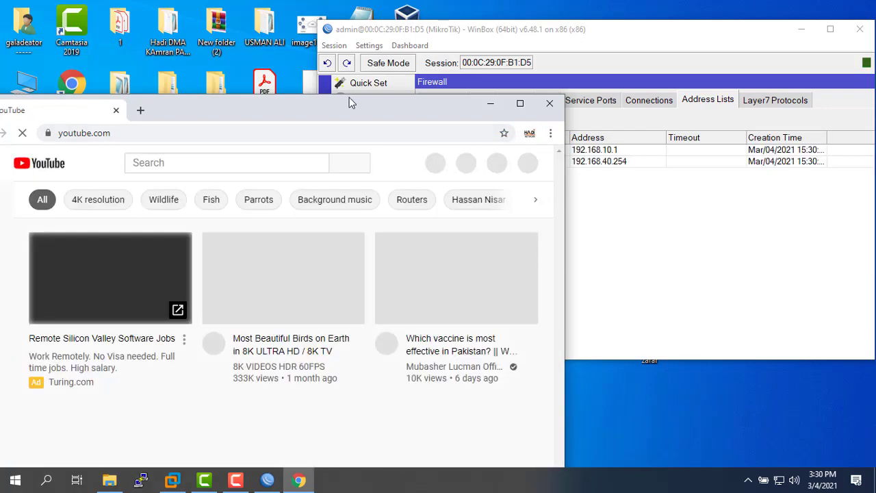
pyautogui.moveTo(349, 106); pyautogui.dragTo(203, 23)
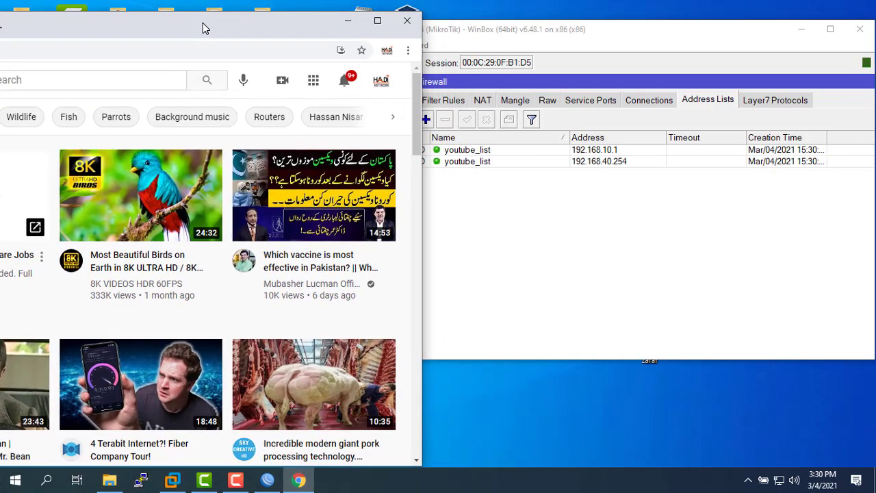
# Play the video Most Beautiful Birds on Earth in 8K ULTRA HD and check the youtube_list entries in the address list
pyautogui.click(493, 150)
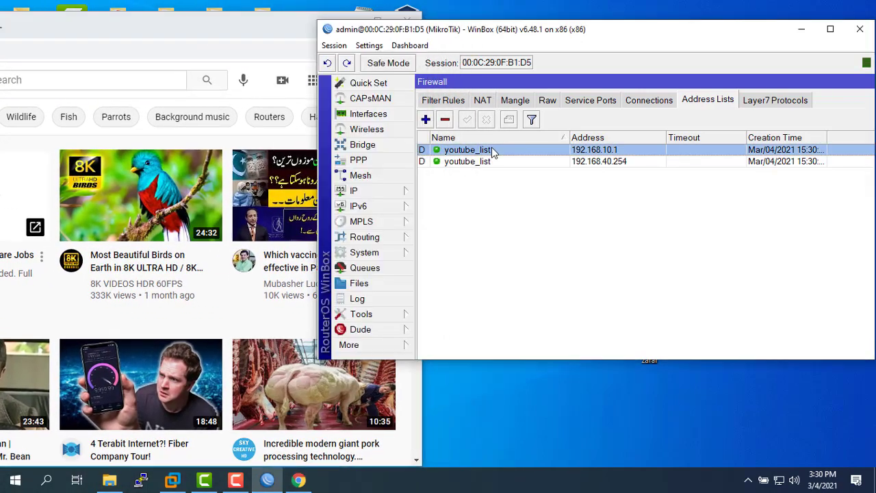
pyautogui.click(490, 163)
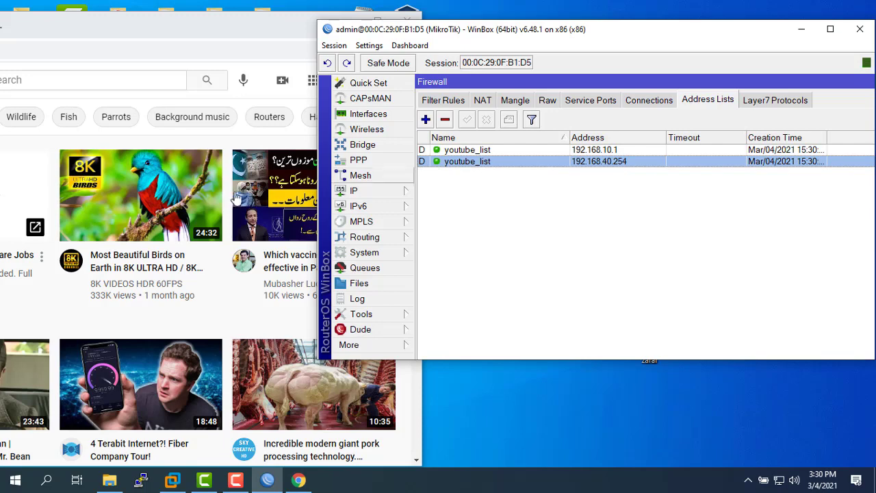
pyautogui.click(148, 200)
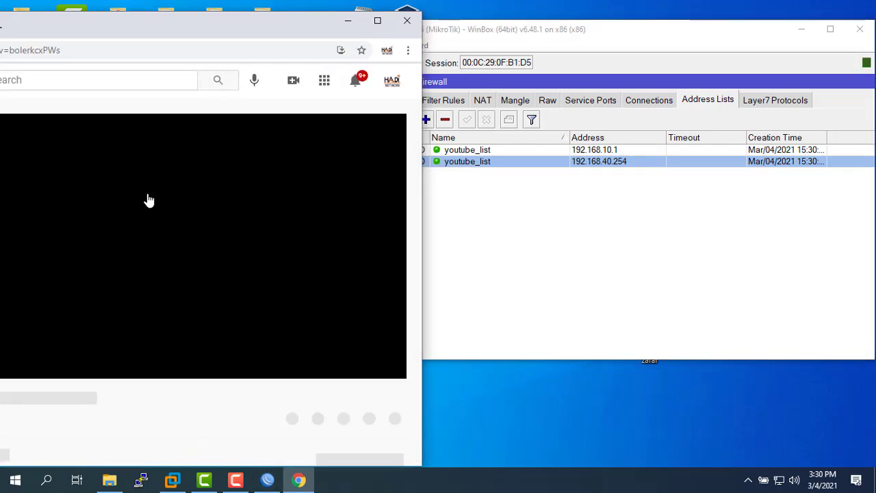
pyautogui.moveTo(177, 24); pyautogui.dragTo(200, 18)
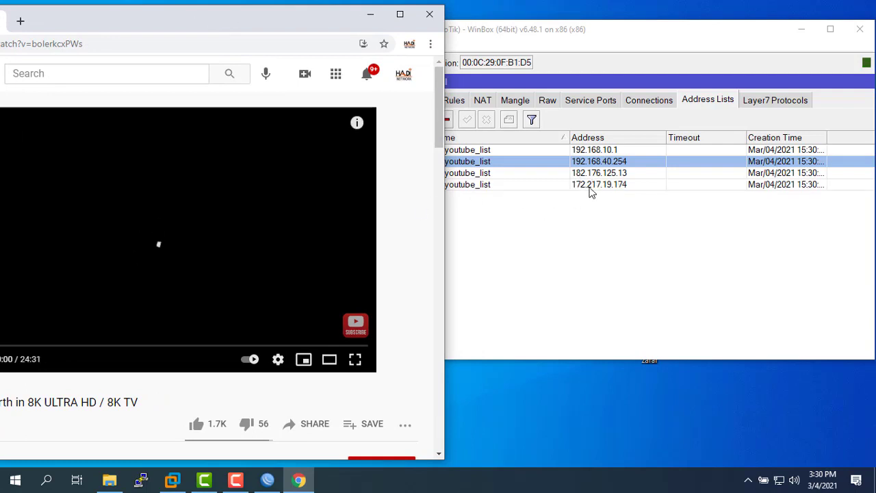
pyautogui.click(590, 186)
# Play the related video Majestic Winter Wildlife in 4K HDR and bring the firewall address list back beside the browser
pyautogui.click(259, 29)
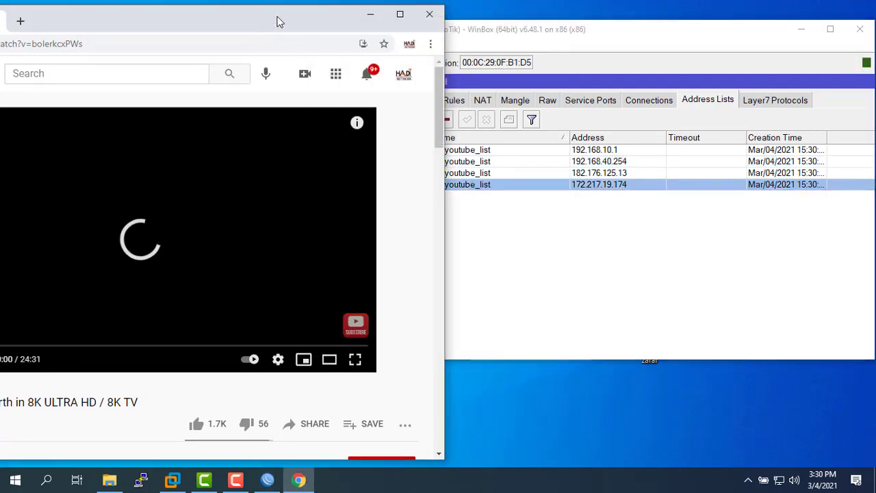
pyautogui.moveTo(259, 29); pyautogui.dragTo(434, 14)
pyautogui.click(575, 10)
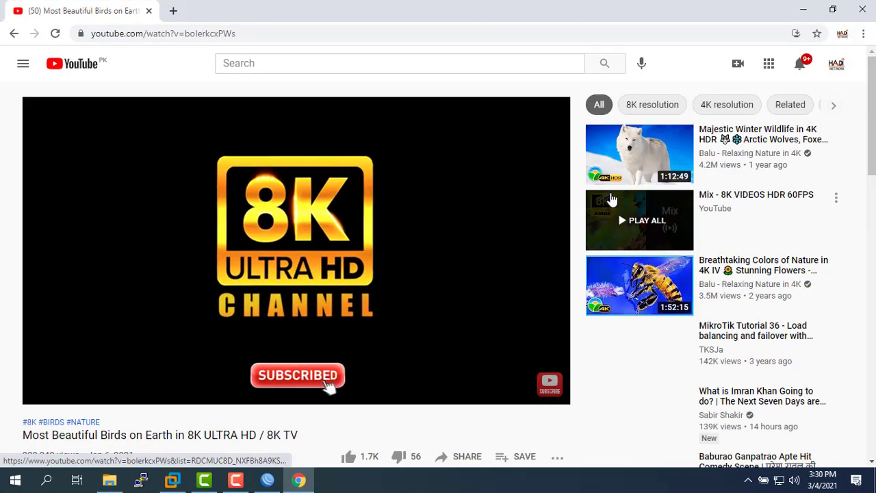
pyautogui.click(834, 11)
pyautogui.click(739, 38)
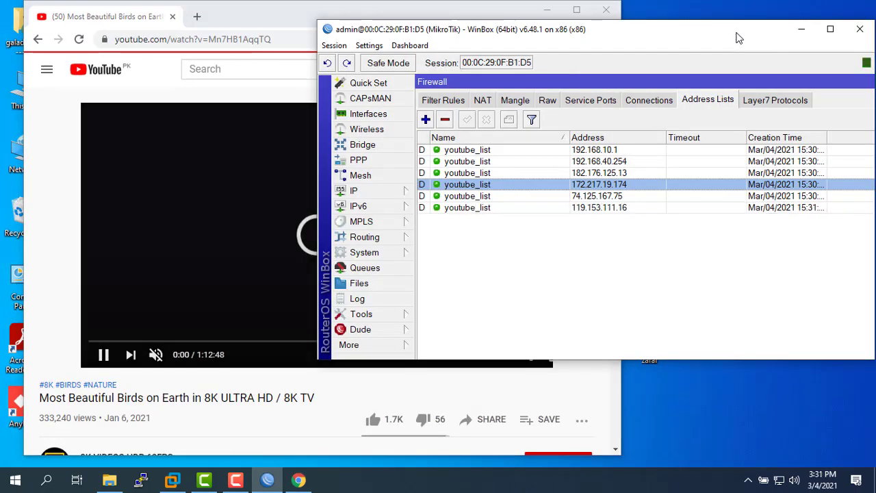
pyautogui.moveTo(739, 38); pyautogui.dragTo(823, 25)
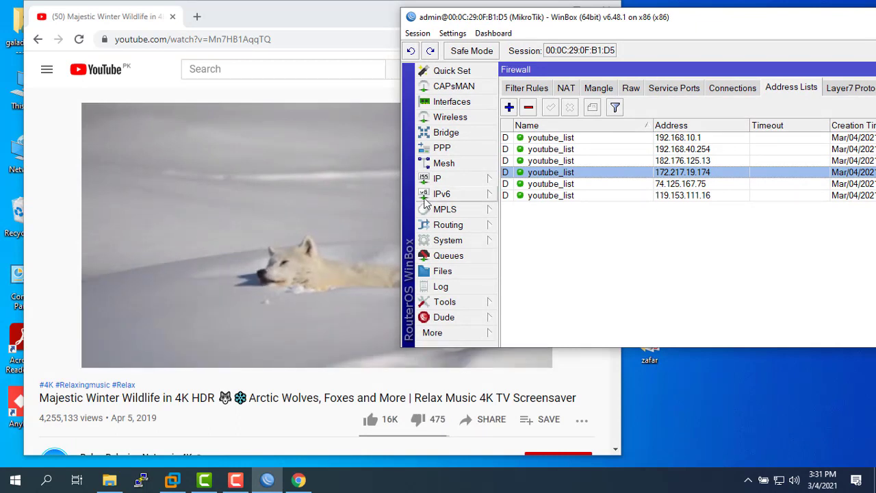
# Pause the wildlife video and open speedtest.net in the same browser tab
pyautogui.moveTo(332, 225)
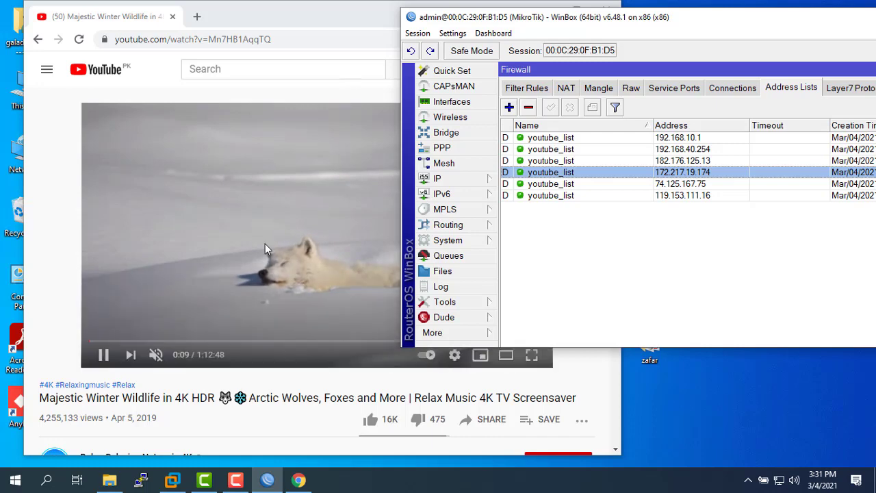
pyautogui.click(102, 354)
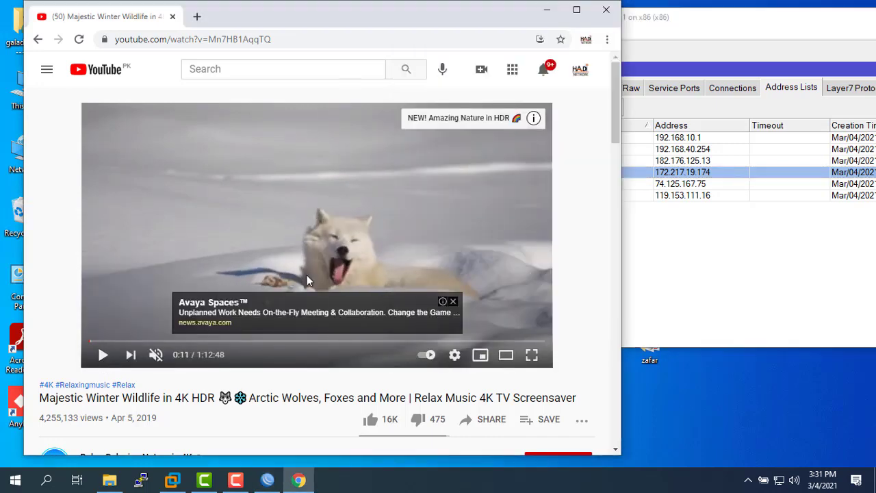
pyautogui.click(384, 39)
pyautogui.write('speedtest.net')
pyautogui.press('Return')
pyautogui.write('sp')
pyautogui.press('Return')
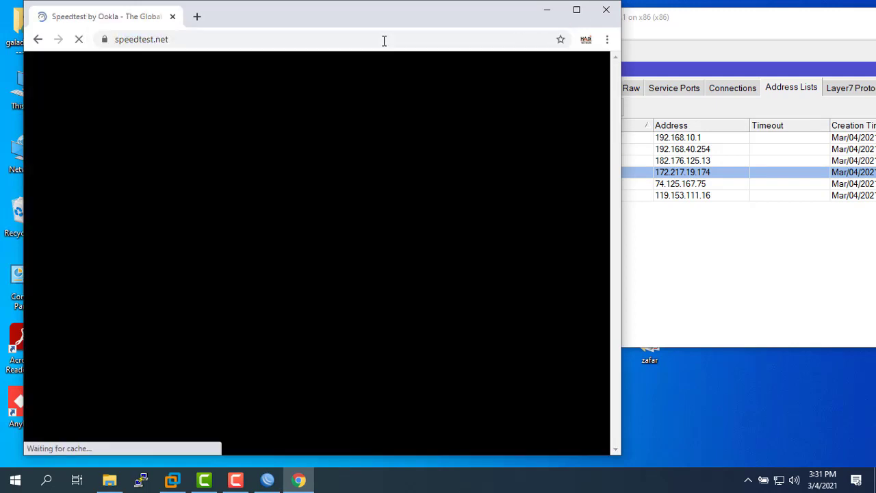
# Run a speed test on speedtest.net and compare it with the simple queue traffic rates of the pppoe-1 connection
pyautogui.click(655, 17)
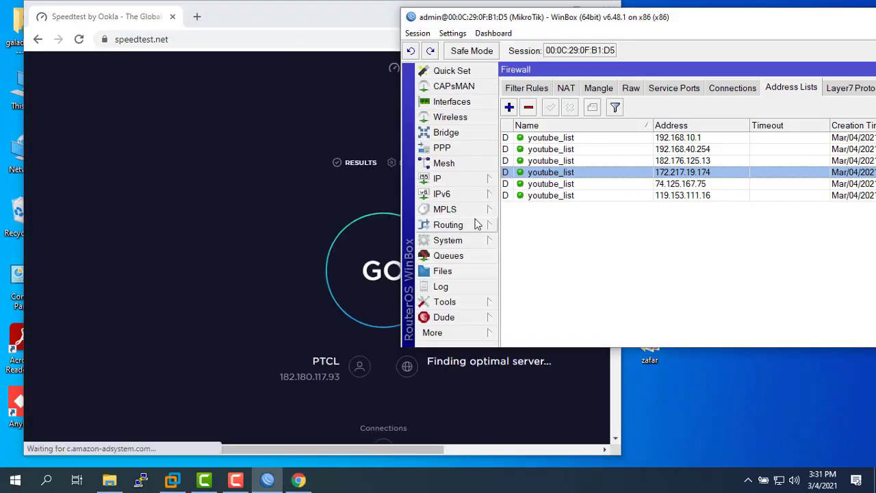
pyautogui.click(452, 255)
pyautogui.click(587, 163)
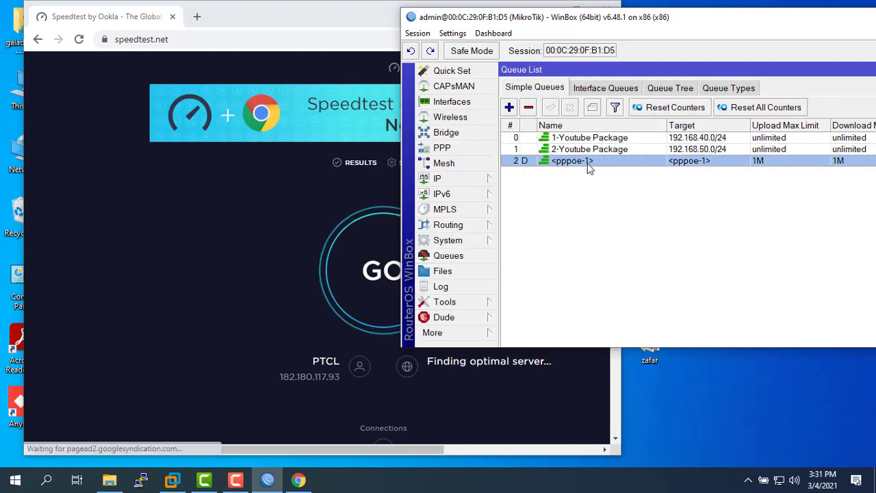
pyautogui.moveTo(359, 13); pyautogui.dragTo(322, 14)
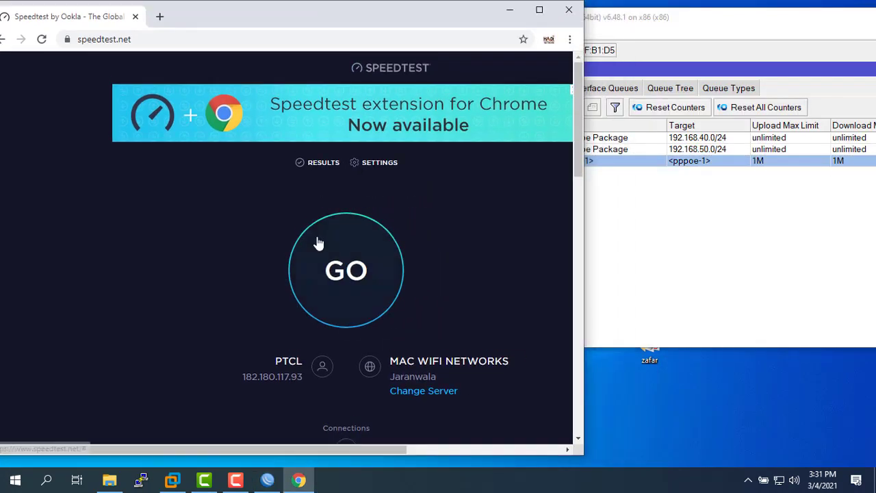
pyautogui.click(335, 269)
pyautogui.click(650, 29)
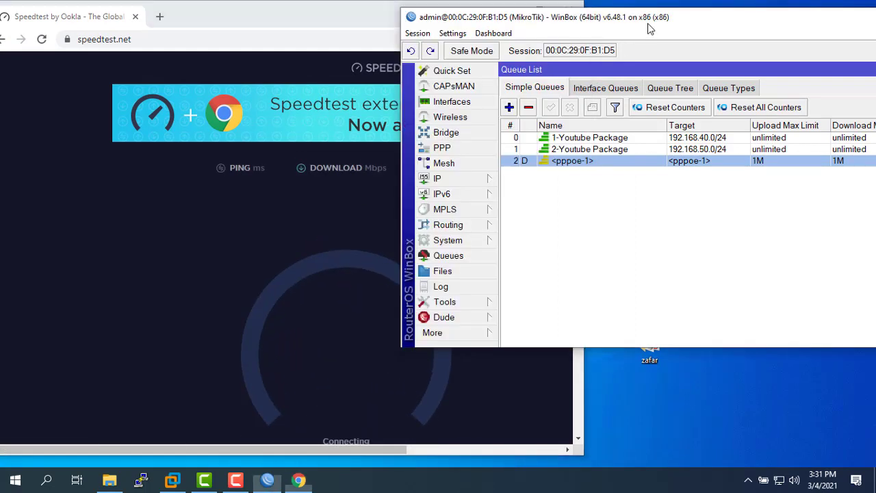
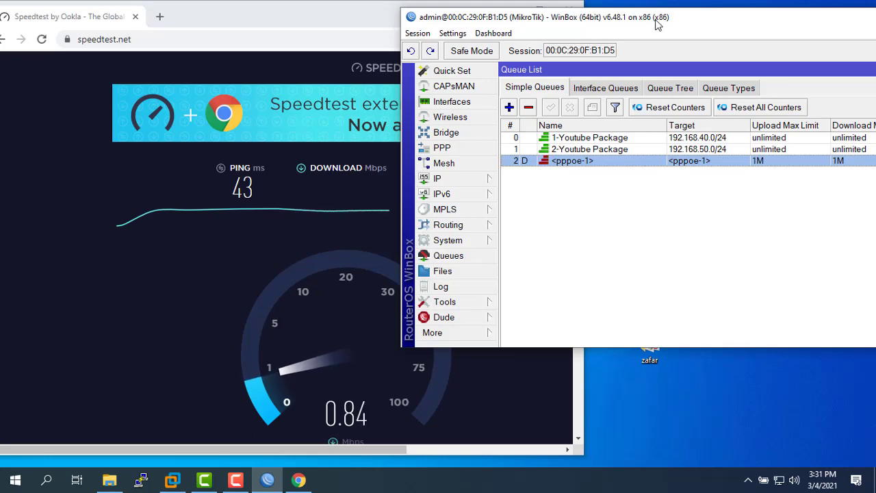
pyautogui.doubleClick(656, 25)
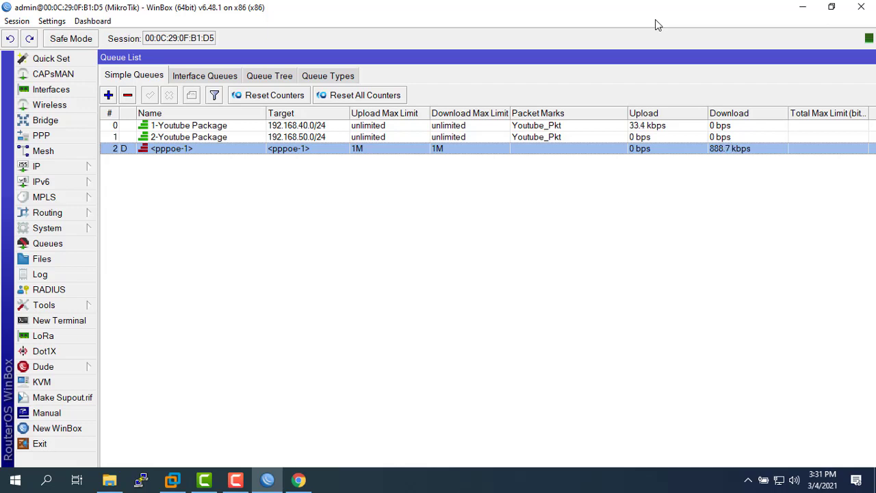
pyautogui.click(299, 479)
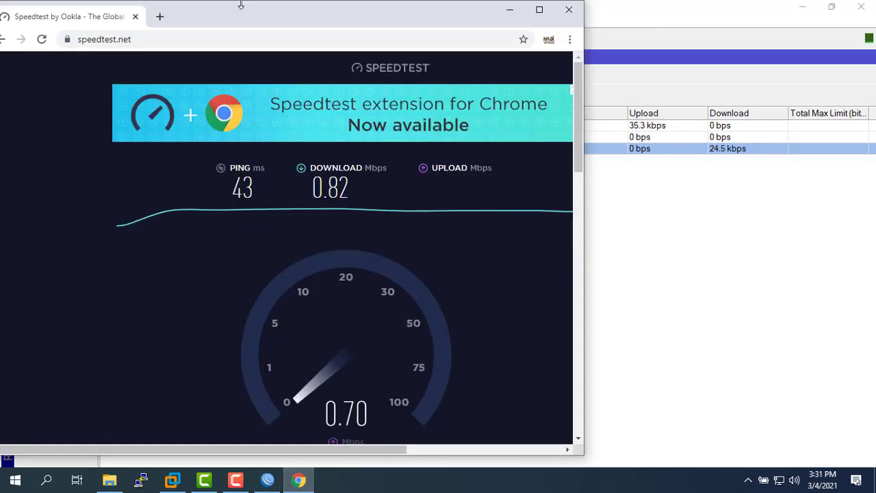
# Open YouTube in place of the speed test, maximize the browser and play the Under Red Sea 4K video
pyautogui.click(160, 16)
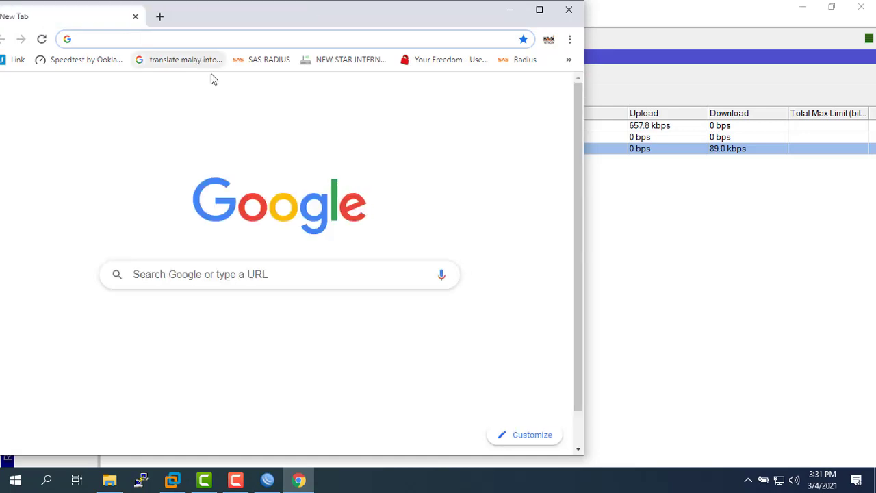
pyautogui.click(260, 274)
pyautogui.click(213, 352)
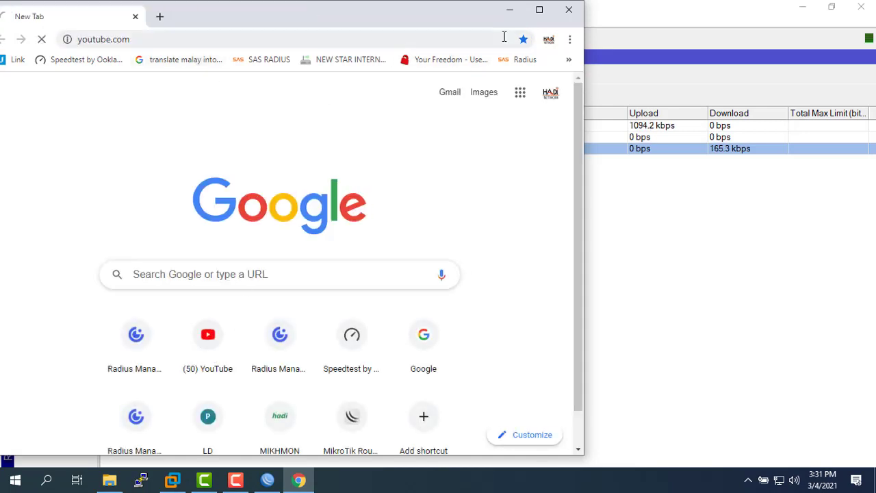
pyautogui.moveTo(450, 21); pyautogui.dragTo(581, 22)
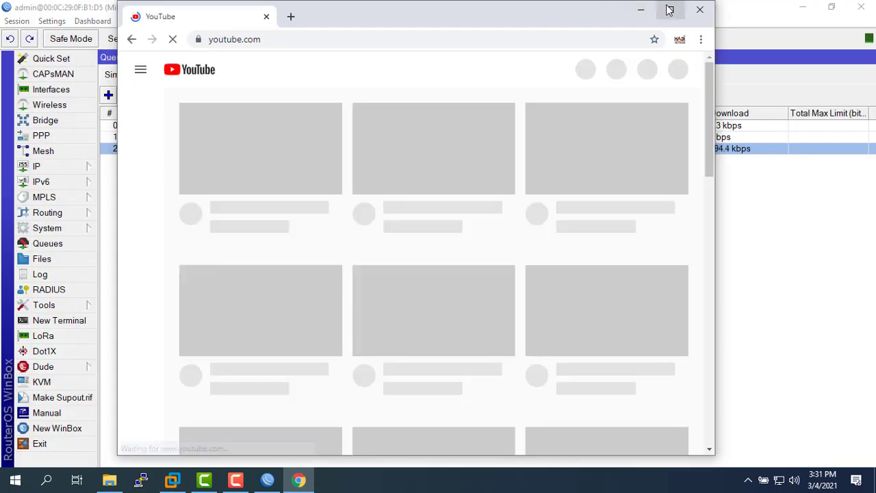
pyautogui.click(670, 9)
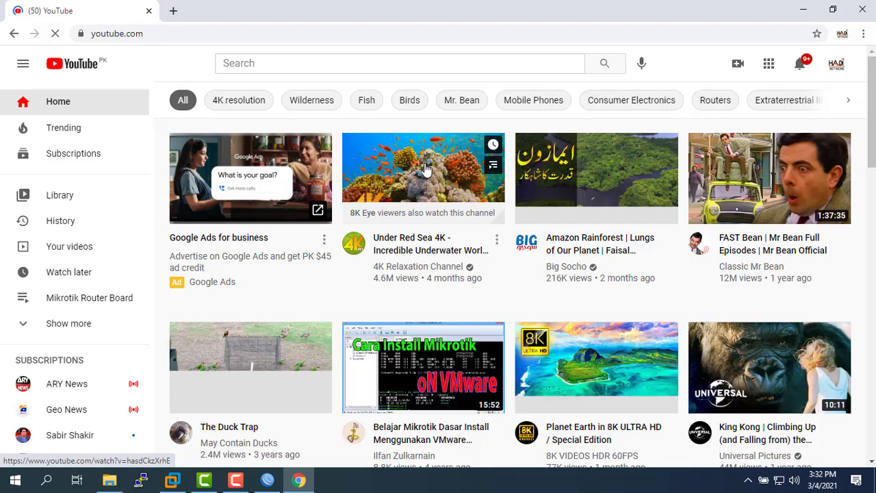
pyautogui.click(425, 171)
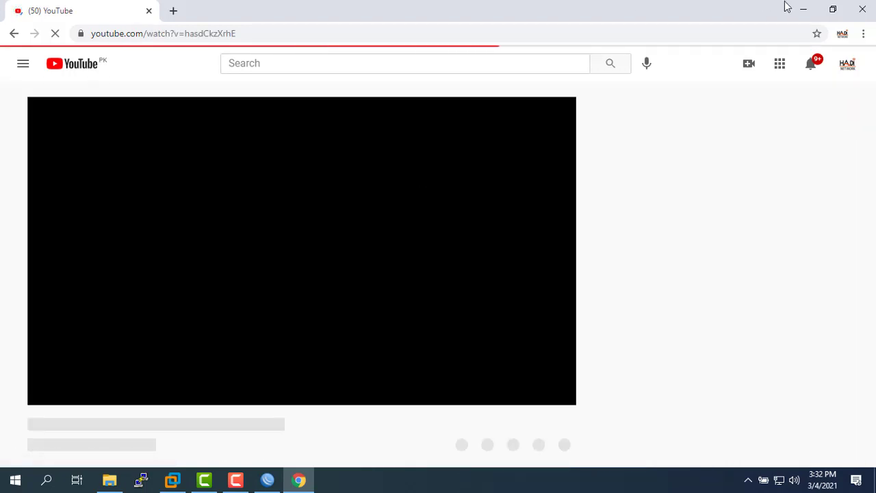
# Examine the live traffic rates of the 1-Youtube Package simple queue, and return to the playing Under Red Sea 4K video
pyautogui.click(805, 15)
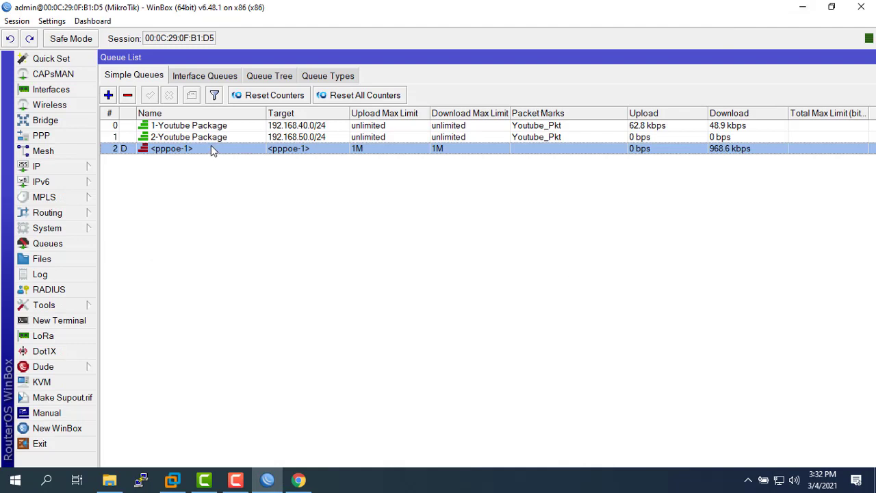
pyautogui.doubleClick(202, 127)
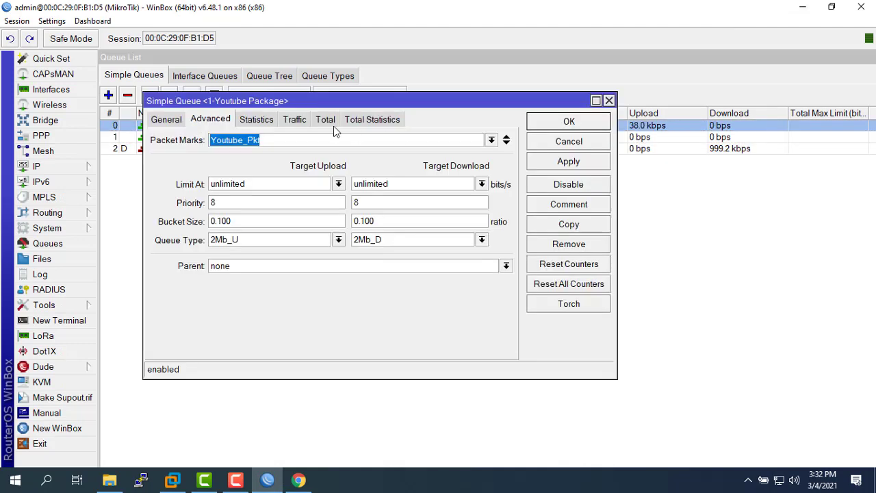
pyautogui.click(294, 120)
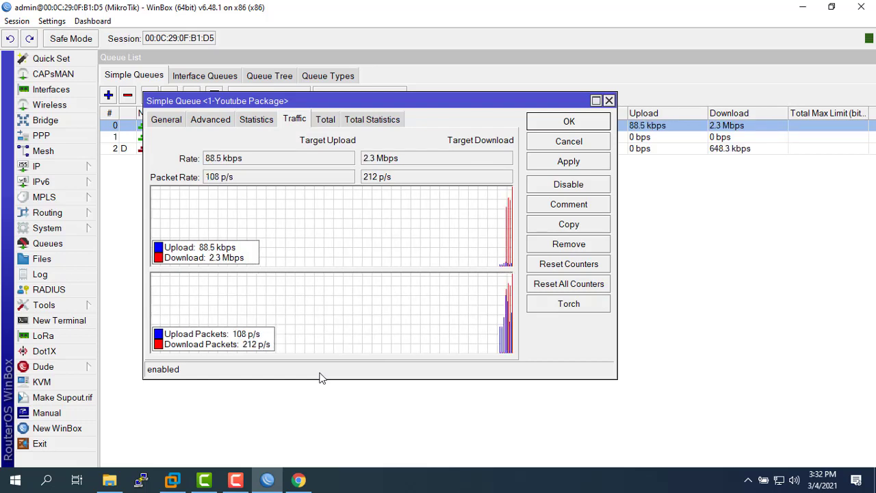
pyautogui.moveTo(429, 161); pyautogui.dragTo(305, 177)
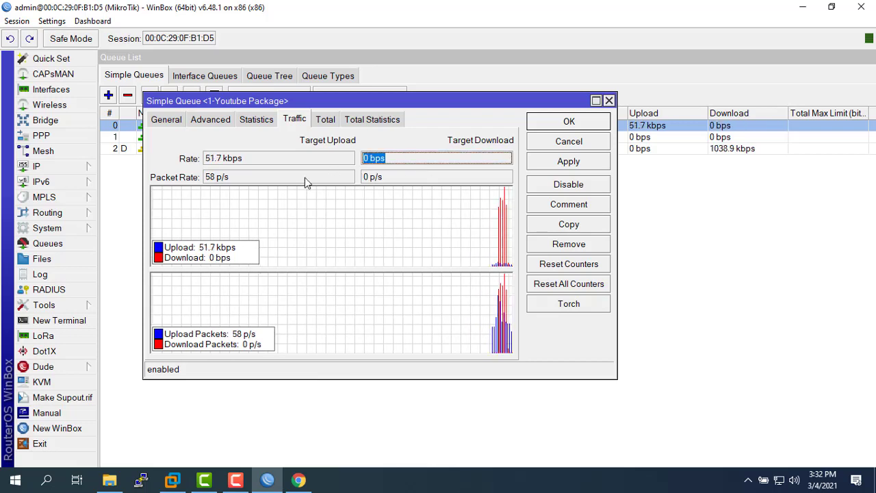
pyautogui.click(299, 477)
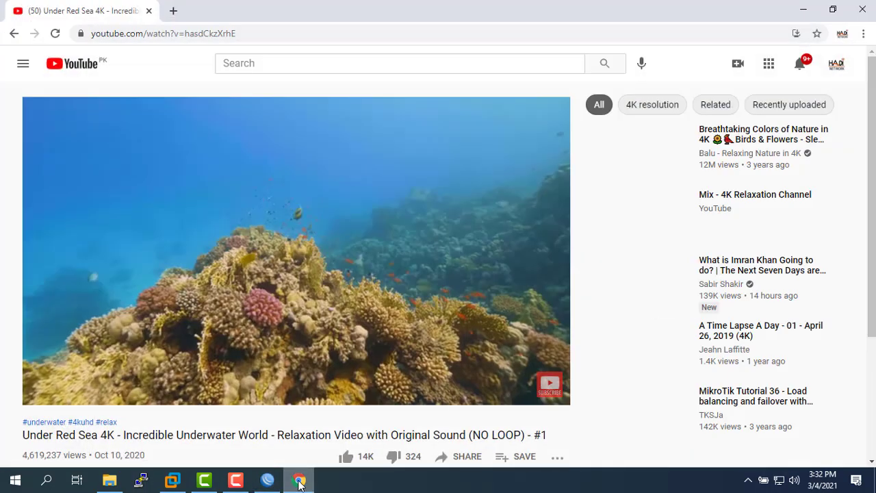
# Seek to another part of the Under Red Sea 4K video and examine the live traffic of the 1-Youtube Package queue
pyautogui.click(156, 377)
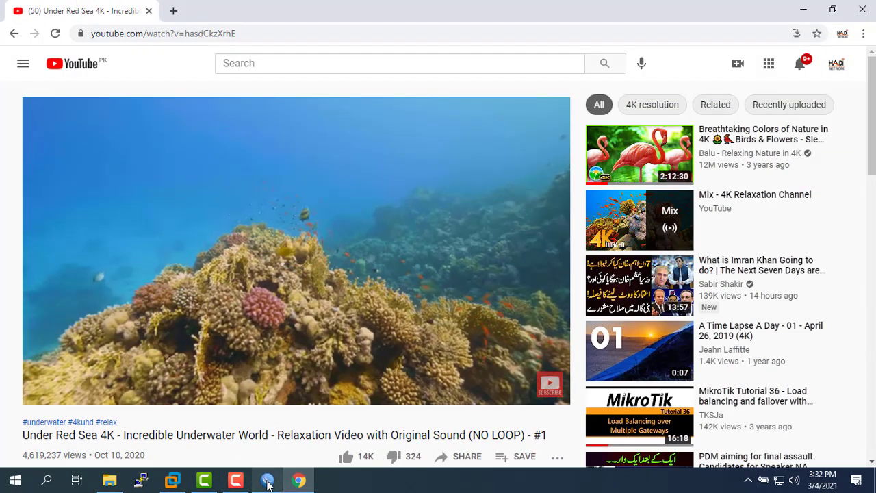
pyautogui.click(267, 480)
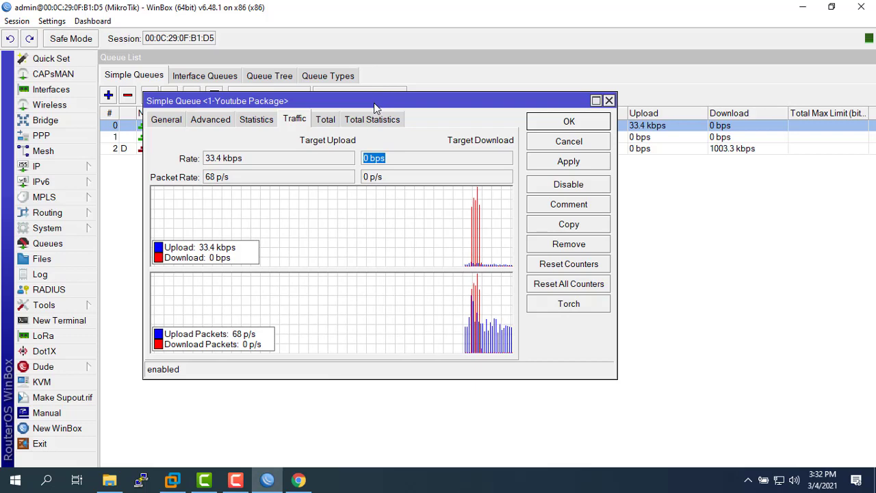
pyautogui.moveTo(373, 101); pyautogui.dragTo(361, 101)
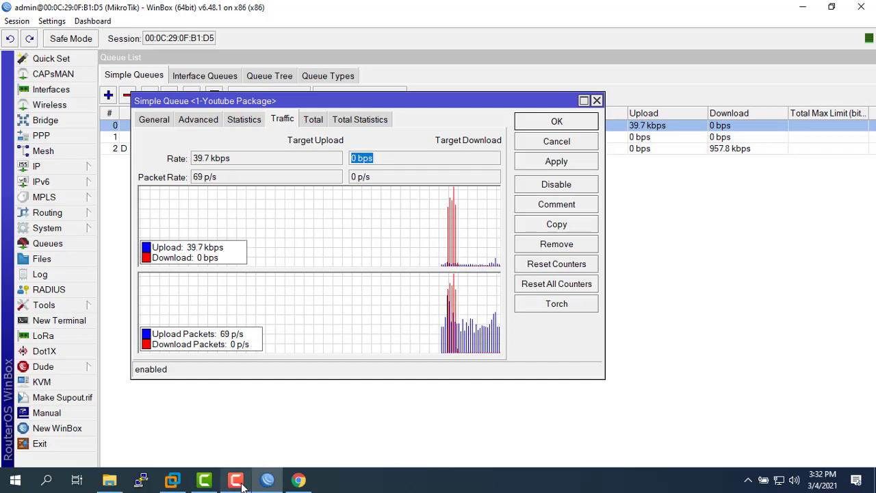
pyautogui.moveTo(241, 484)
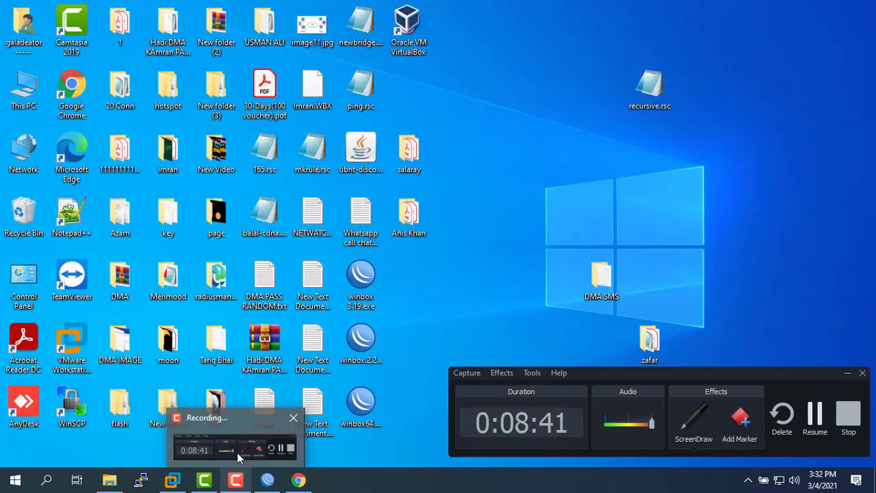
pyautogui.click(816, 424)
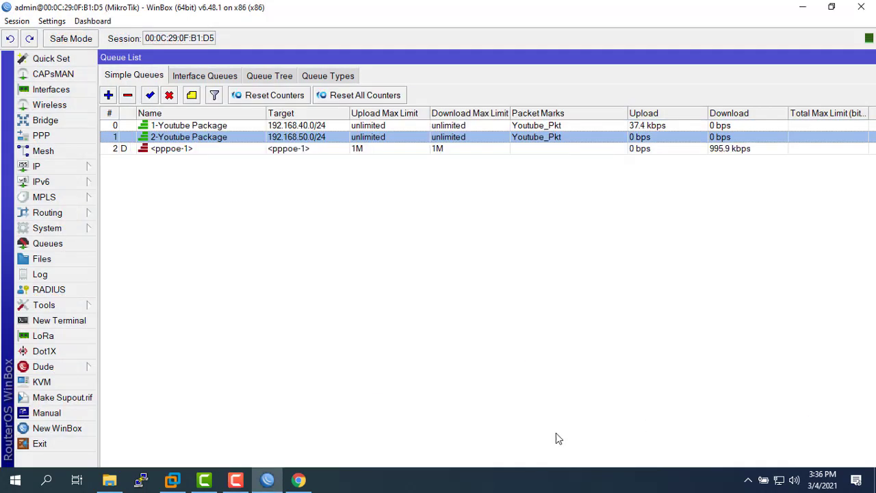
# Seek within the YouTube video again, recheck the 1-Youtube Package queue's traffic graph, and close the queue's properties
pyautogui.click(299, 480)
pyautogui.click(44, 391)
pyautogui.click(268, 480)
pyautogui.doubleClick(189, 126)
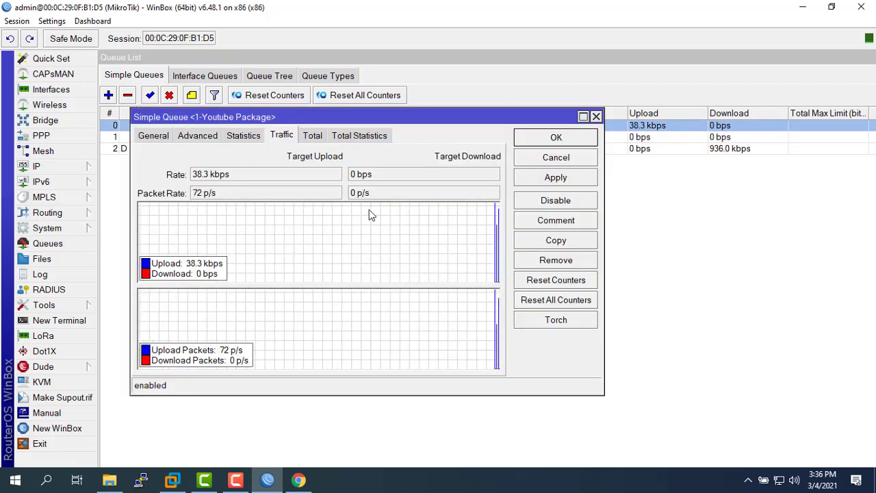
pyautogui.click(528, 166)
# Remove the youtube_list source address list from the mark packet rule in the firewall mangle rules
pyautogui.click(78, 173)
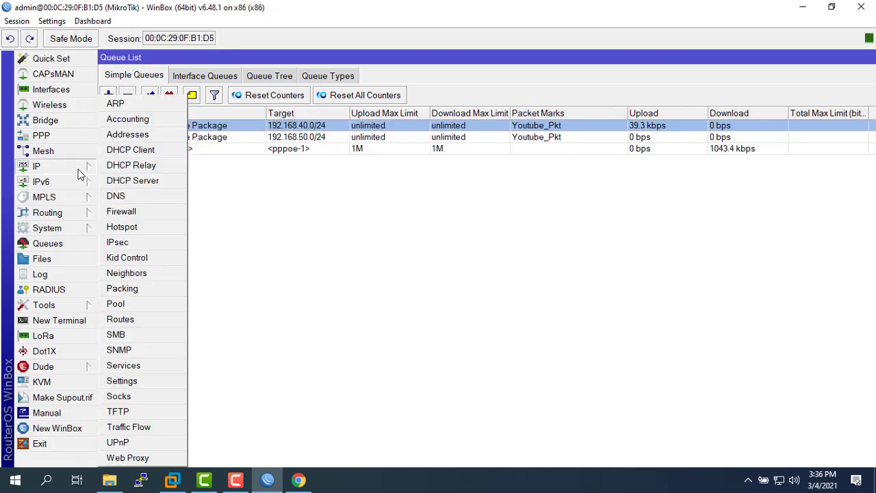
pyautogui.click(135, 214)
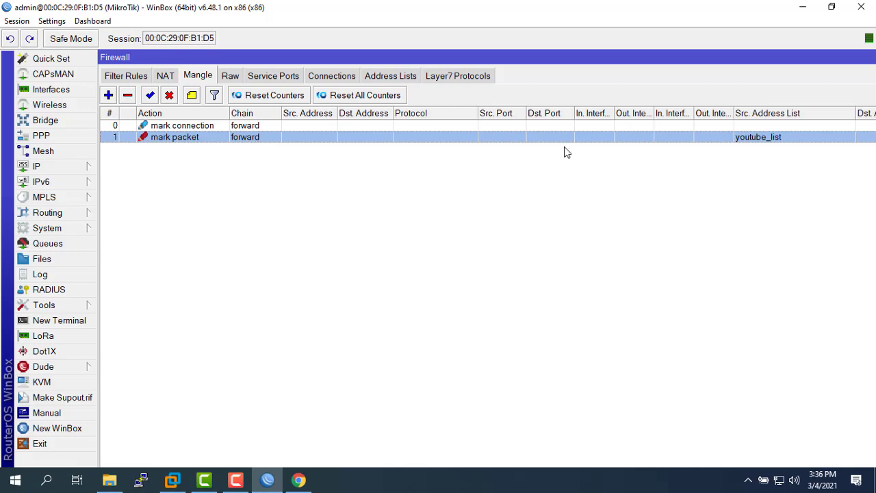
pyautogui.doubleClick(189, 138)
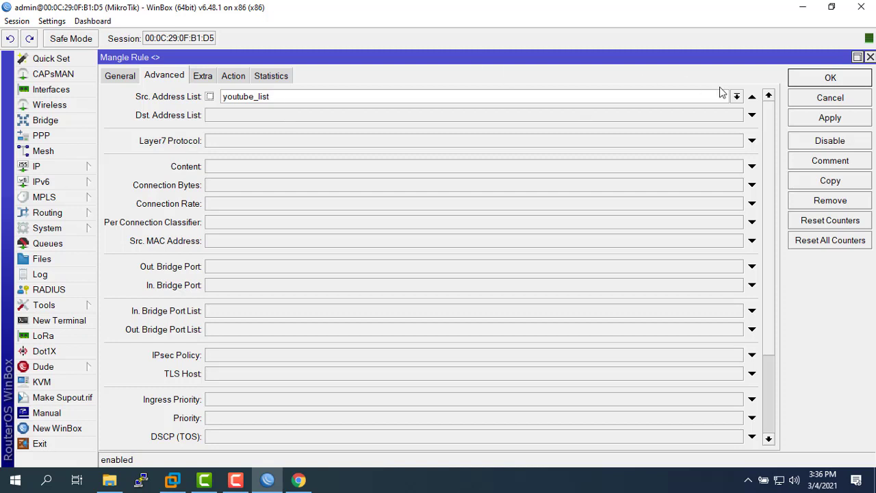
pyautogui.click(751, 97)
pyautogui.click(847, 121)
pyautogui.click(826, 76)
# Set the mark connection mangle rule's source address list to youtube_list and save the rule
pyautogui.click(255, 126)
pyautogui.doubleClick(255, 128)
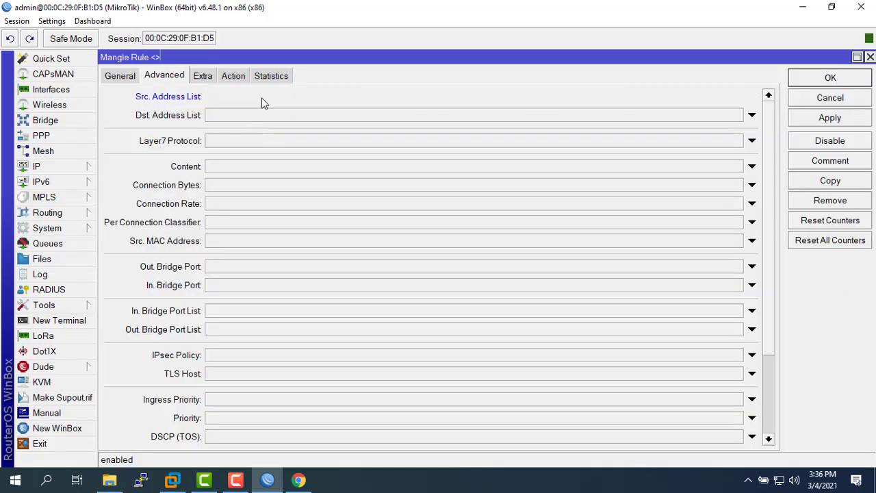
pyautogui.click(796, 121)
pyautogui.click(797, 82)
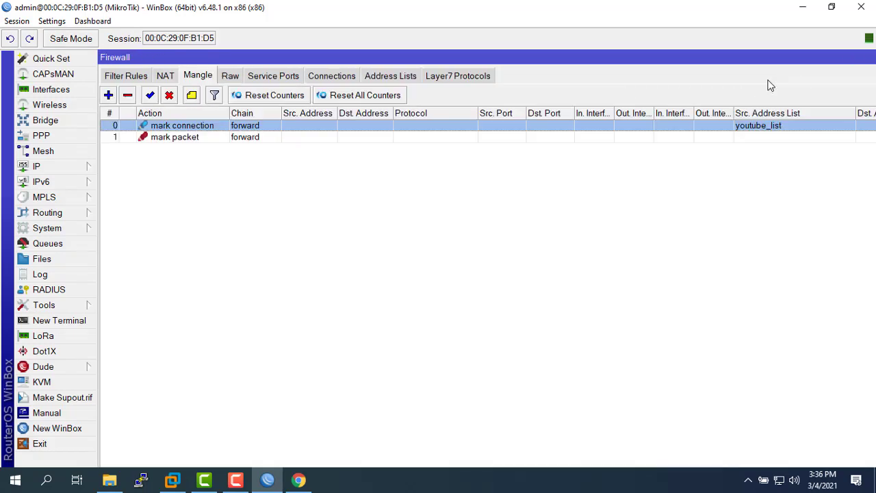
pyautogui.doubleClick(272, 126)
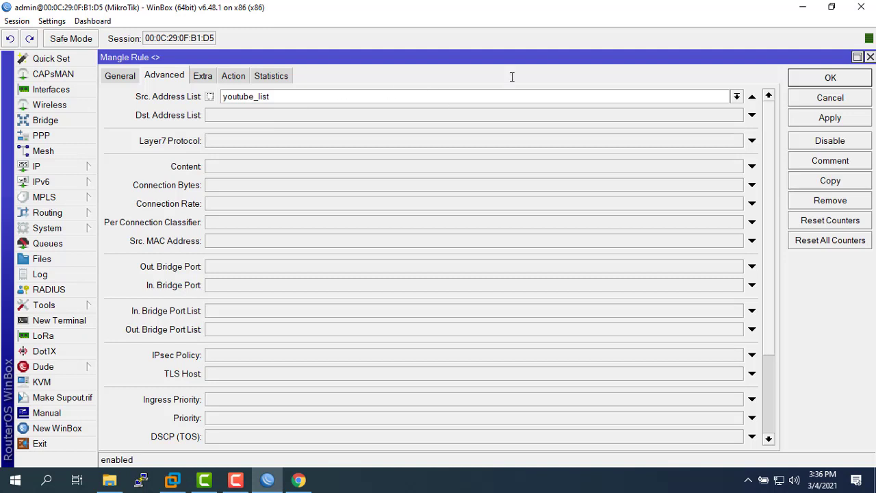
pyautogui.click(814, 119)
pyautogui.click(814, 82)
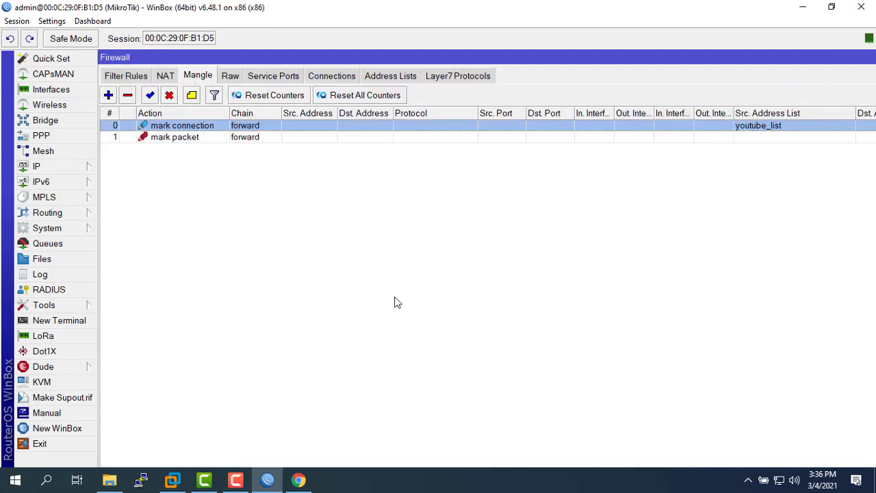
# Seek within the Under Red Sea 4K video and check the 1-Youtube Package queue's download rate with the edited mangle rules
pyautogui.click(298, 479)
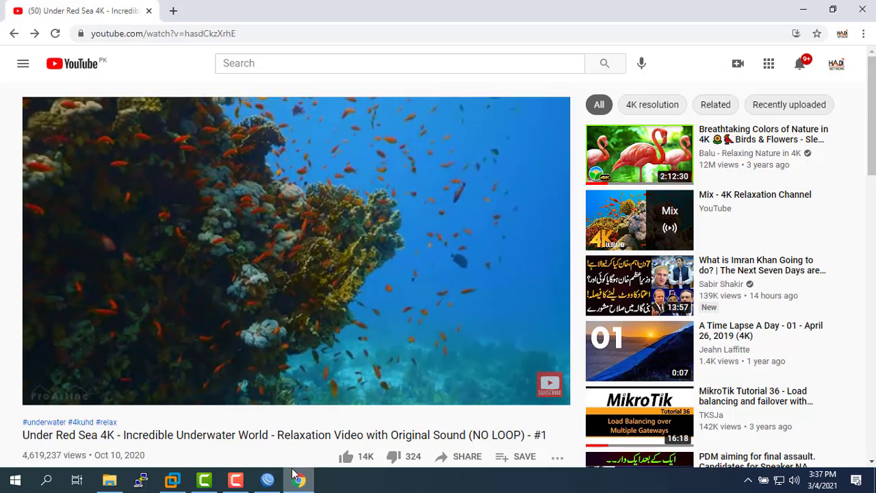
pyautogui.click(137, 377)
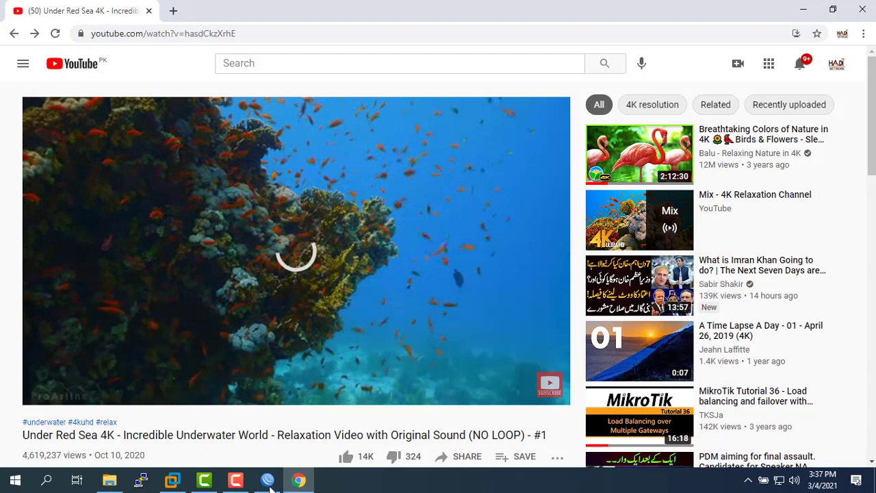
pyautogui.click(267, 480)
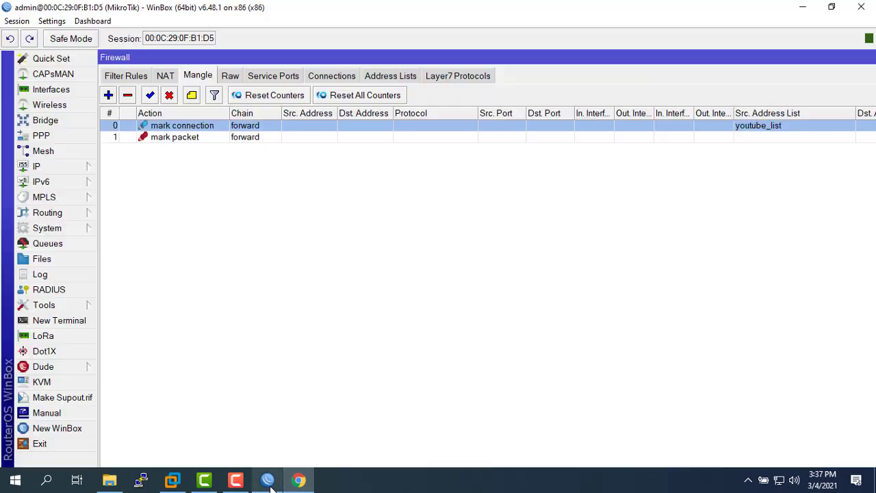
pyautogui.click(44, 245)
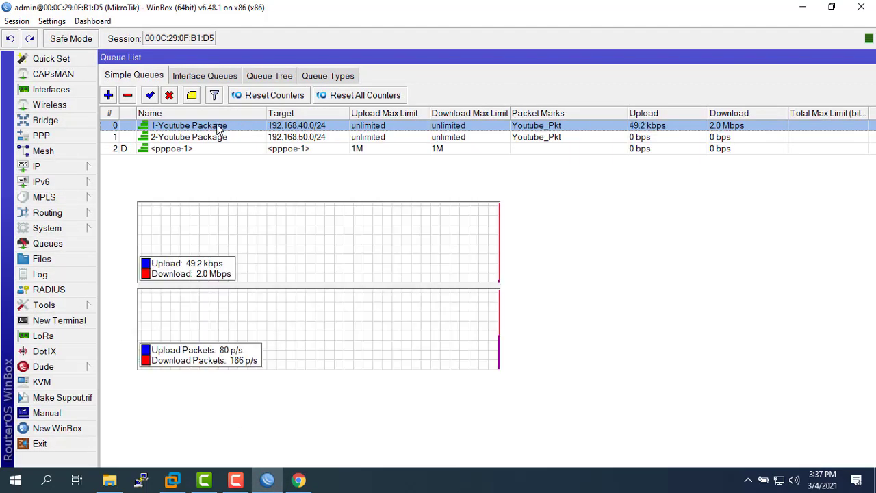
pyautogui.doubleClick(219, 128)
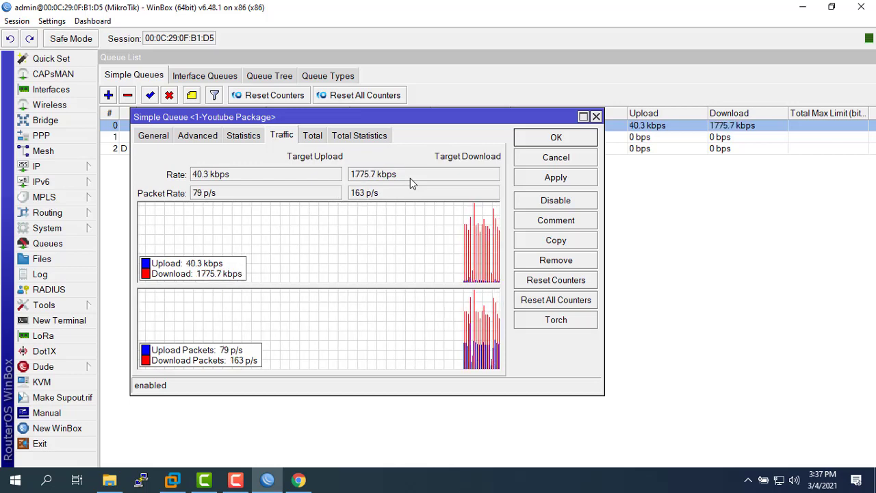
pyautogui.click(235, 479)
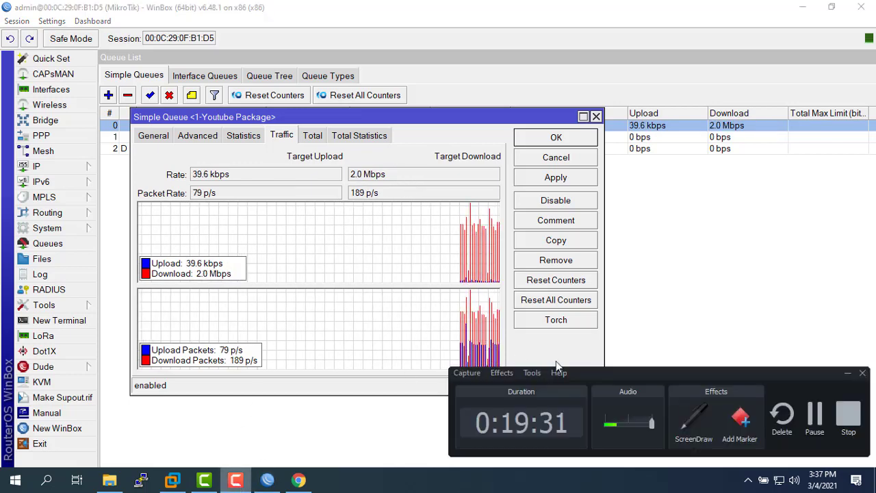